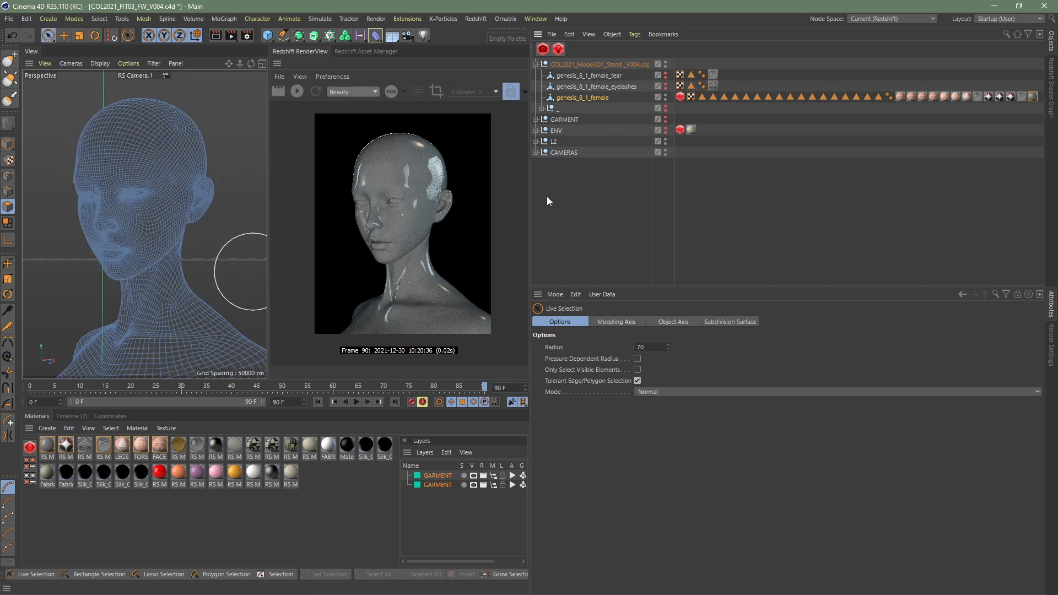
- Duplicate the genesis_8_1_female mesh and hide the copy
left_click(594, 98)
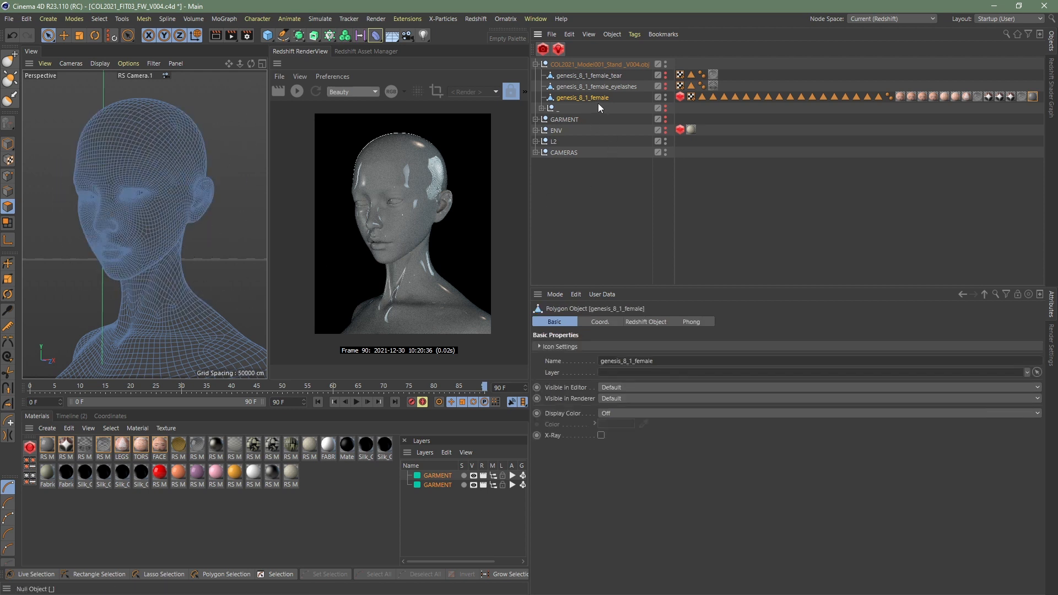
left_click_drag(600, 92, 647, 100, "ctrl")
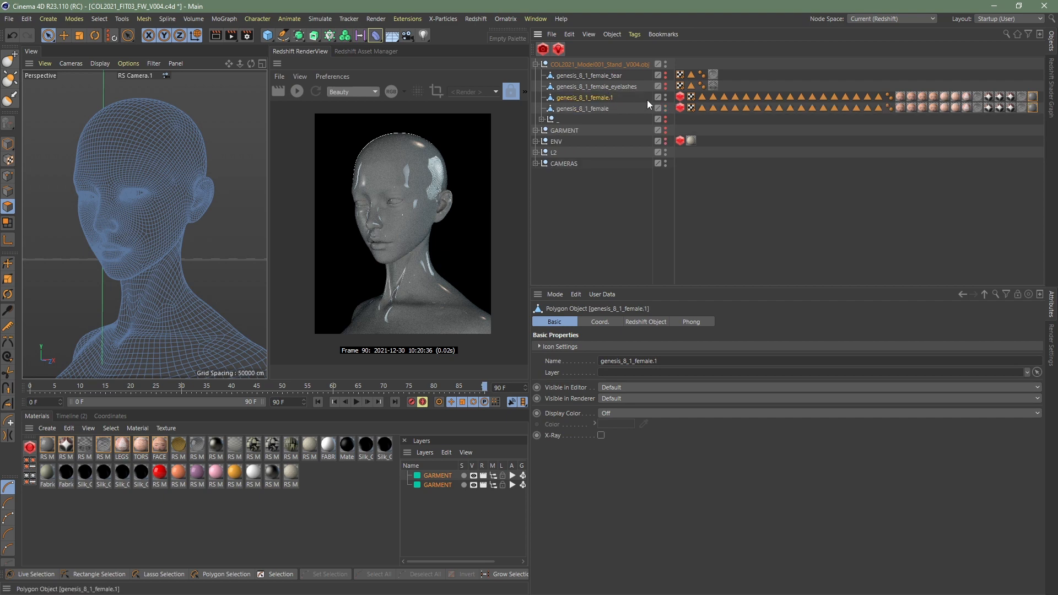
left_click(664, 95, "alt")
- Select the head and neck polygons of the original genesis_8_1_female mesh with Live Selection and split them into a separate object
left_click(597, 109)
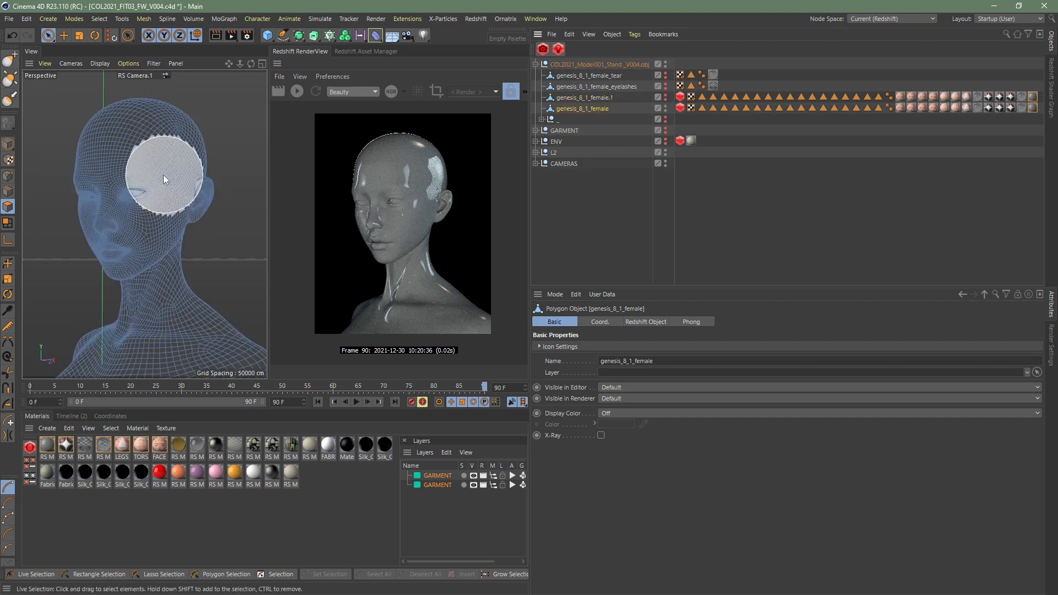
left_click(48, 36)
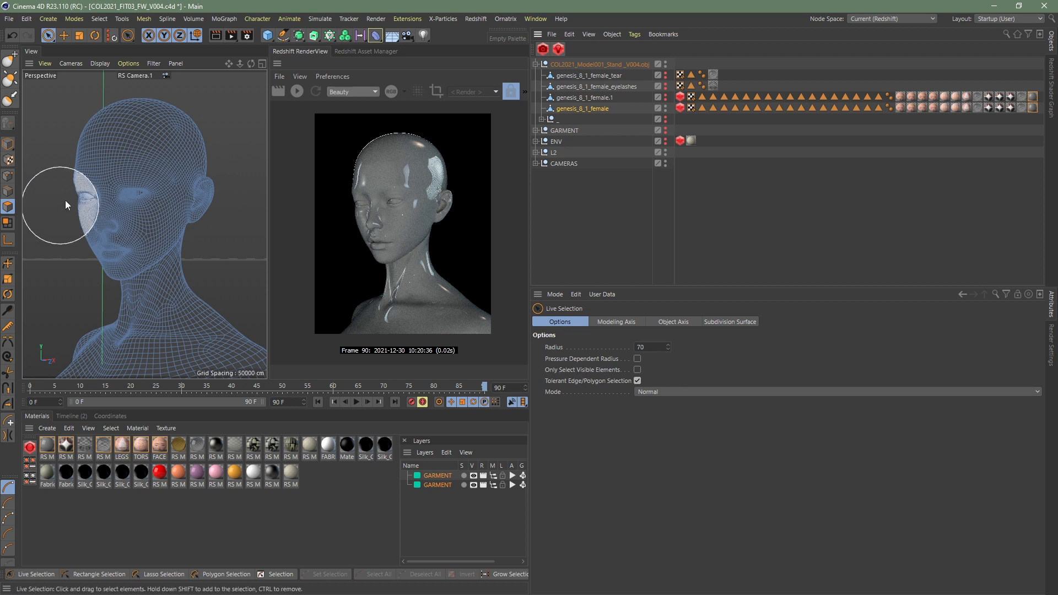
mouse_move(114, 125)
left_mouse_down()
mouse_move(114, 141)
mouse_move(214, 200)
mouse_move(131, 260)
mouse_move(187, 269)
mouse_move(122, 282)
mouse_move(176, 289)
mouse_move(123, 287)
mouse_move(203, 281)
mouse_move(134, 293)
mouse_move(112, 122)
mouse_move(146, 124)
mouse_move(213, 298)
left_mouse_up()
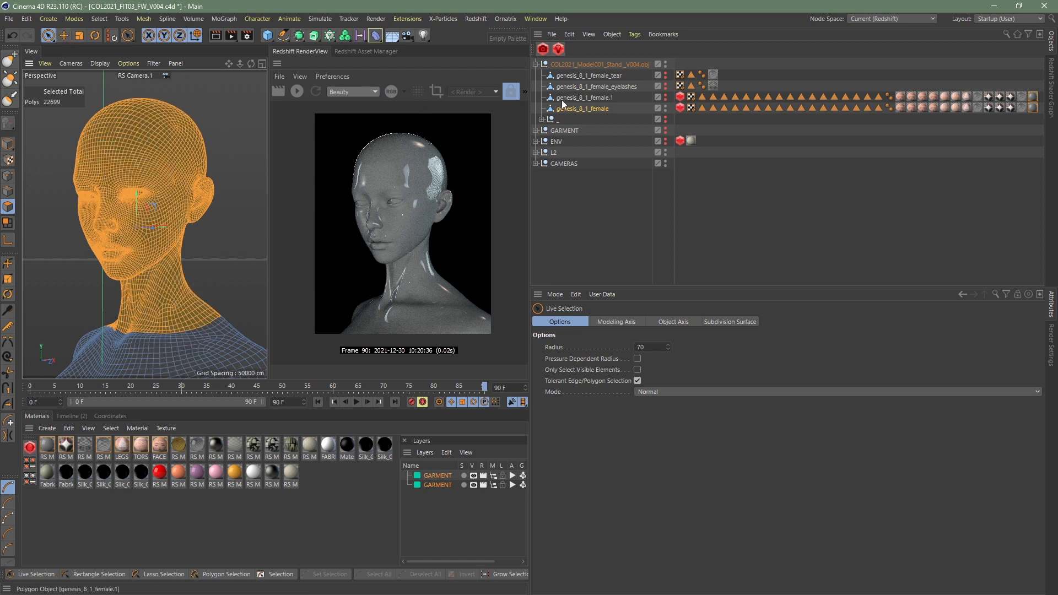
key("u")
key("p")
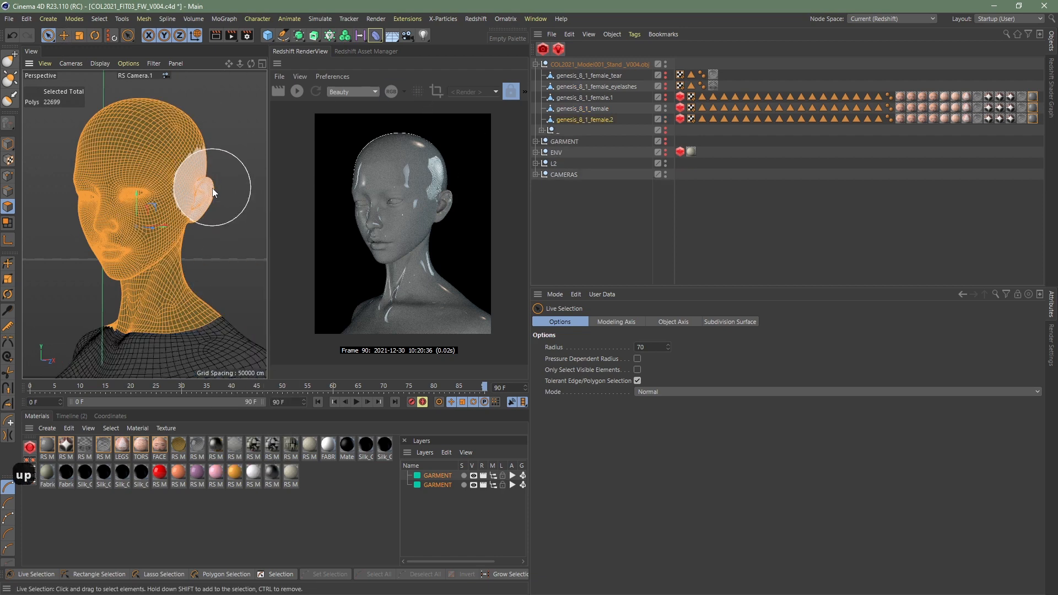
- Move the split-off head piece aside as a test and undo the move
left_click(580, 119)
key("e")
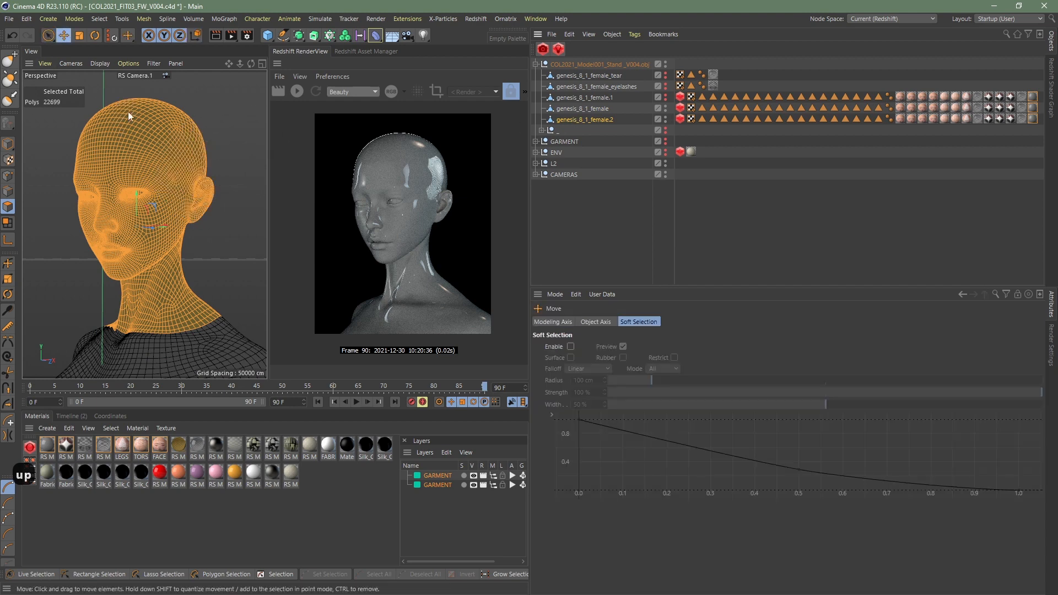
left_click_drag(128, 112, 275, 218)
key("ctrl+z")
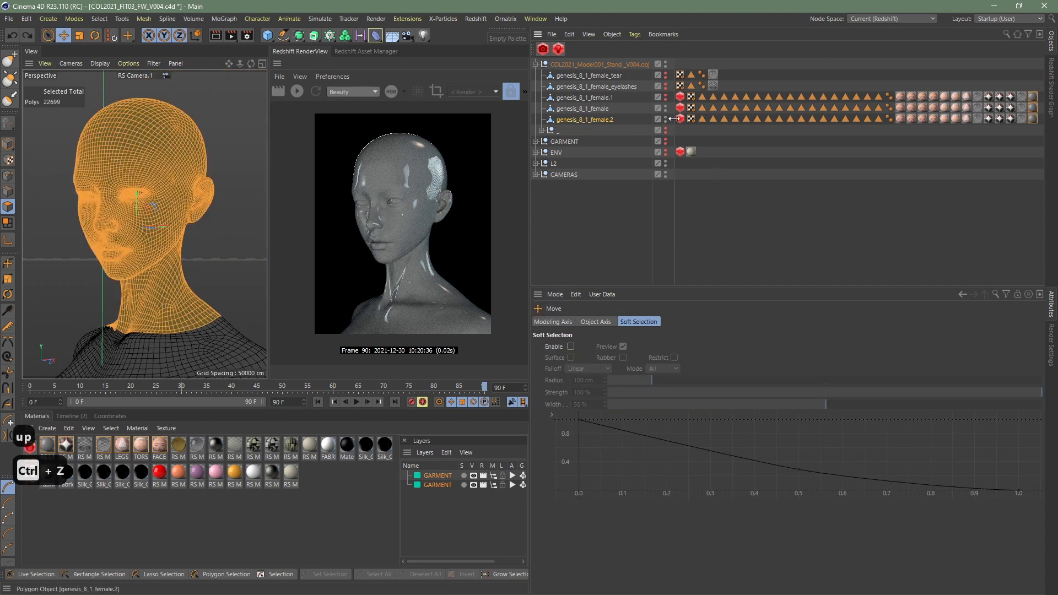
- Hide the original genesis_8_1_female mesh and select the split-off head piece
left_click(666, 108)
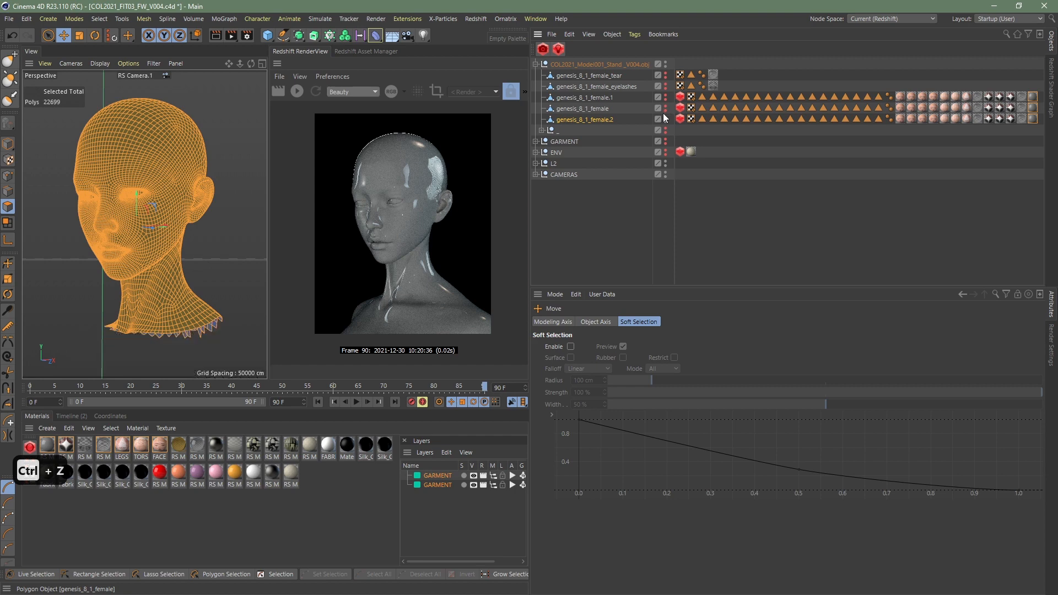
left_click(605, 120)
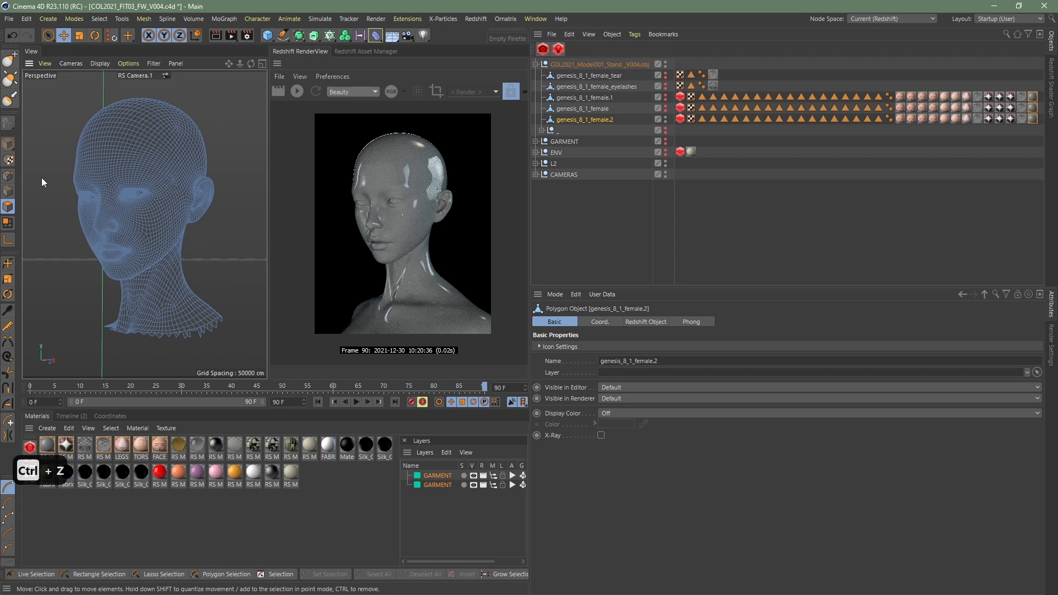
key("9")
left_click_drag(151, 108, 168, 134)
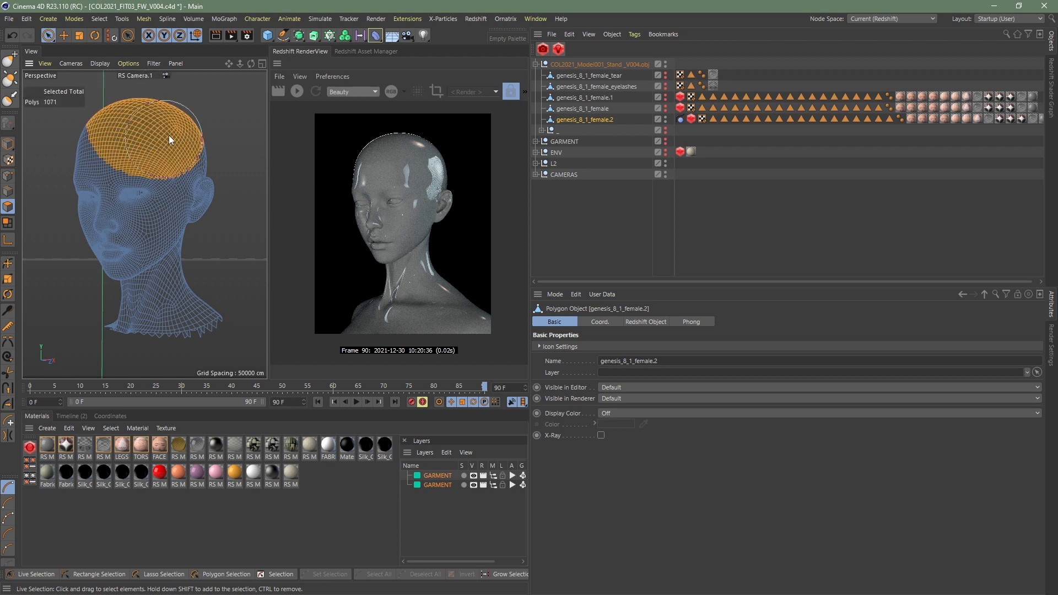
key("ctrl+z")
key("ctrl+z")
key("ctrl+z")
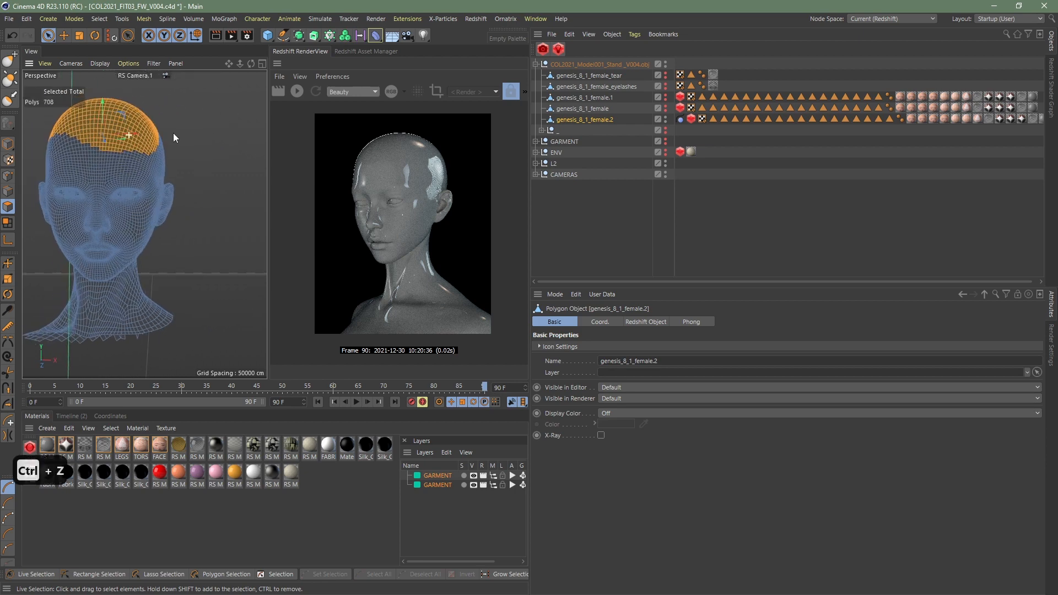
key("ctrl+z")
key("ctrl+z")
key("ctrl+z")
key("ctrl+z")
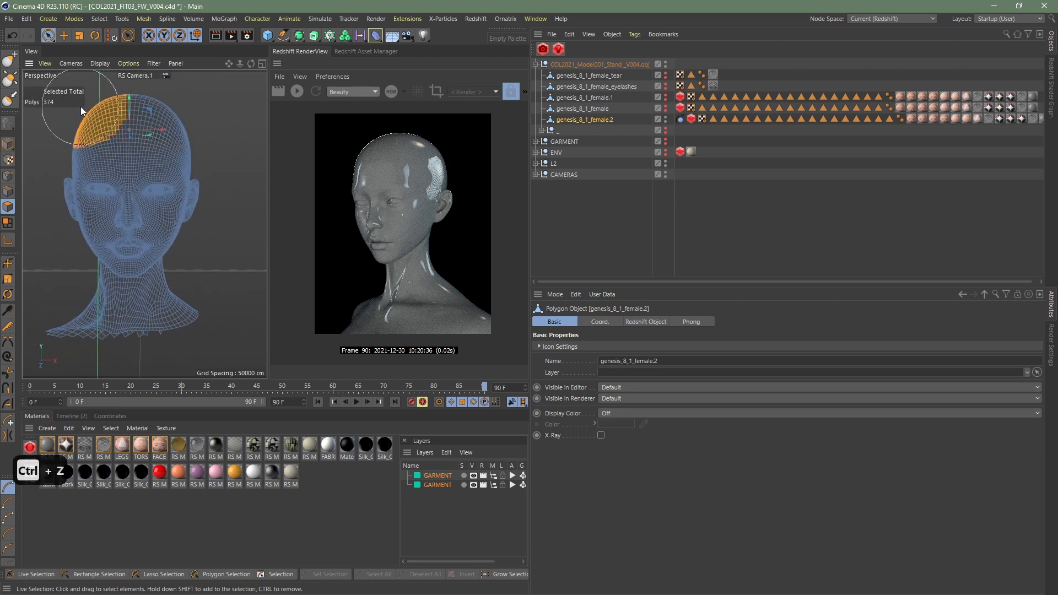
- Select the polygons across the top of the scalp and extend the selection down the back of the head
left_click_drag(81, 109, 160, 112)
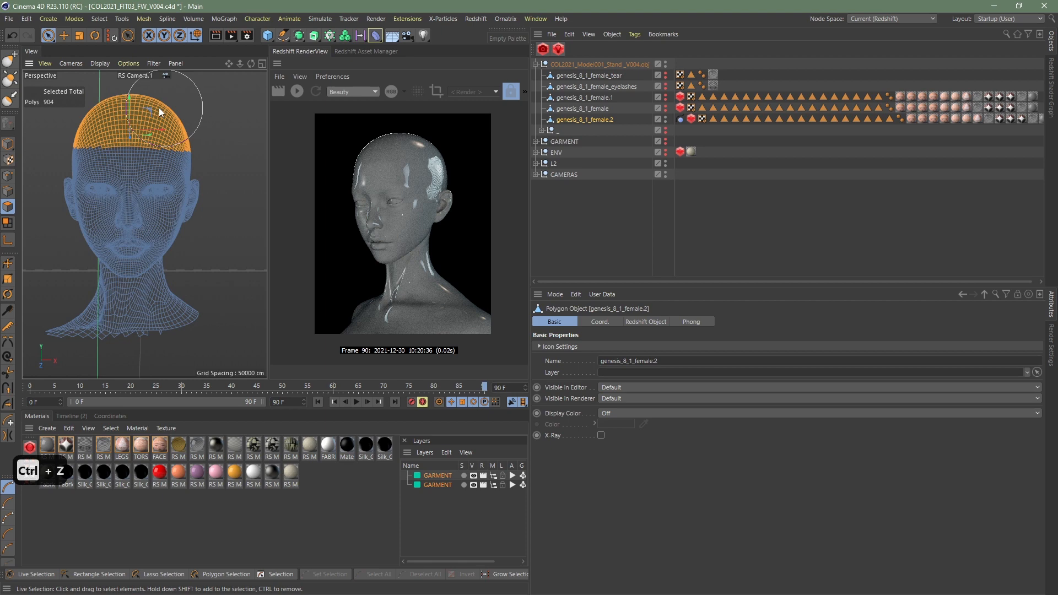
left_click_drag(158, 108, 107, 113, "shift")
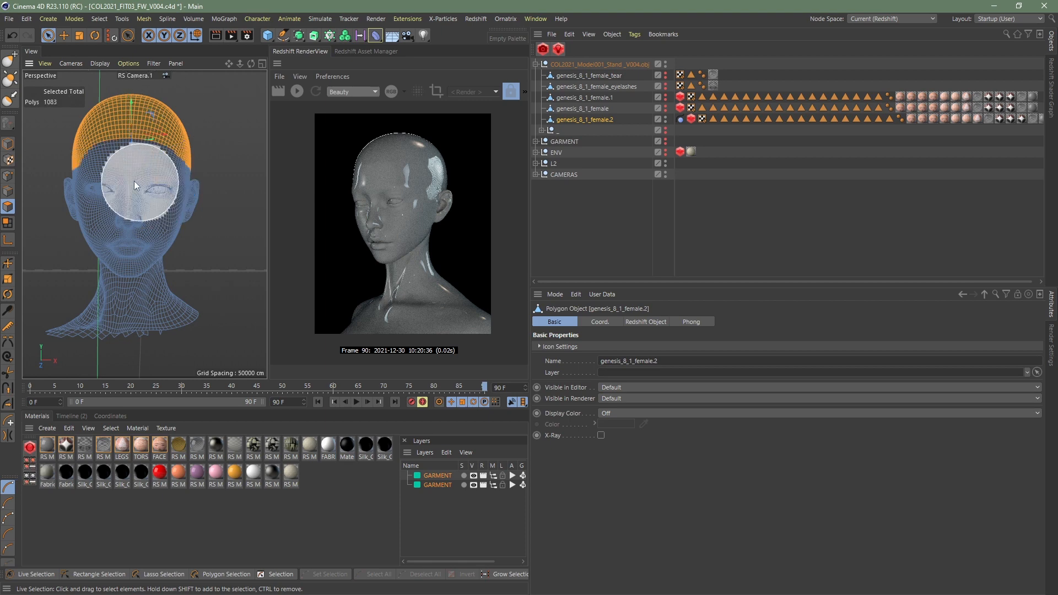
left_click_drag(126, 173, 237, 175, "alt")
key("ctrl+shift+z")
key("ctrl+shift+z")
key("ctrl+shift+z")
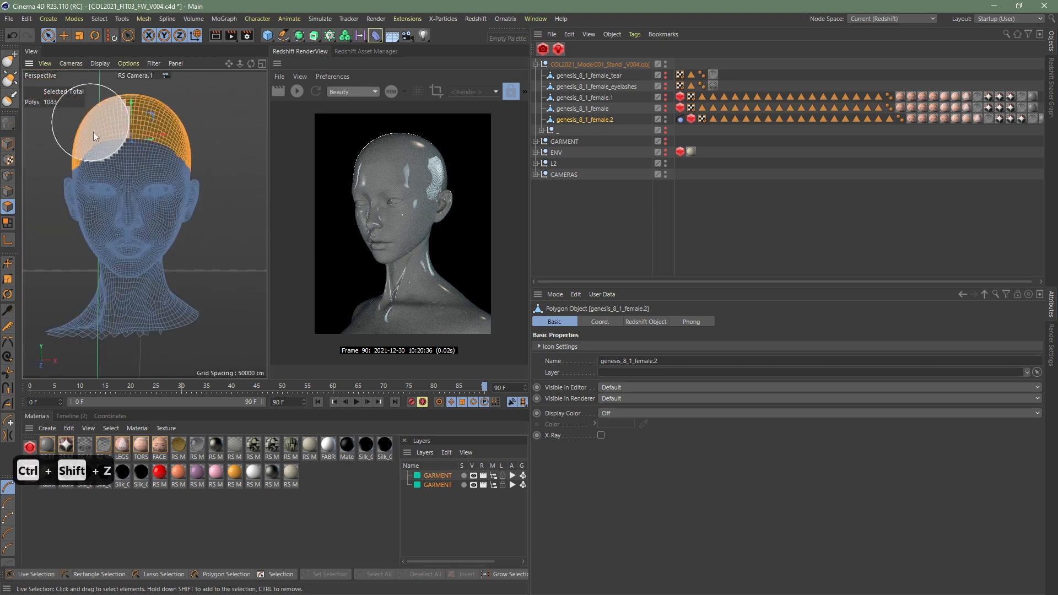
key("ctrl+shift+z")
left_click_drag(164, 166, 111, 170, "alt")
mouse_move(176, 102)
left_mouse_down("shift")
mouse_move(163, 110)
mouse_move(178, 131)
mouse_move(163, 121)
mouse_move(187, 152)
mouse_move(193, 199)
mouse_move(174, 127)
mouse_move(192, 197)
left_mouse_up("shift")
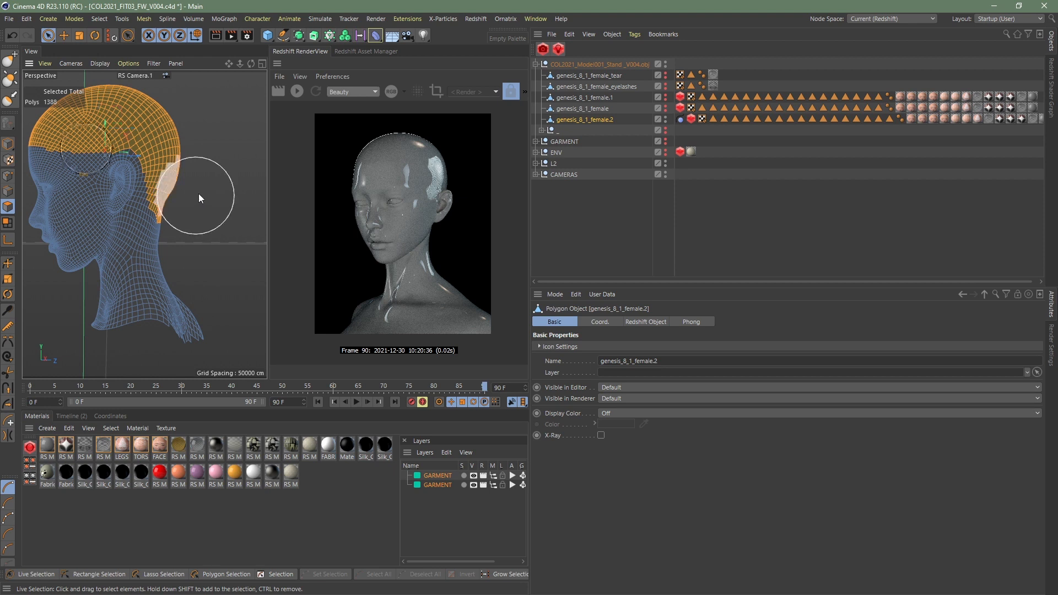
- Shrink the Live Selection brush and extend the scalp selection over the temple in front of the ear
key("bracketleft")
key("bracketleft")
key("bracketleft")
key("bracketleft")
key("bracketleft")
key("bracketleft")
key("bracketleft")
key("bracketleft")
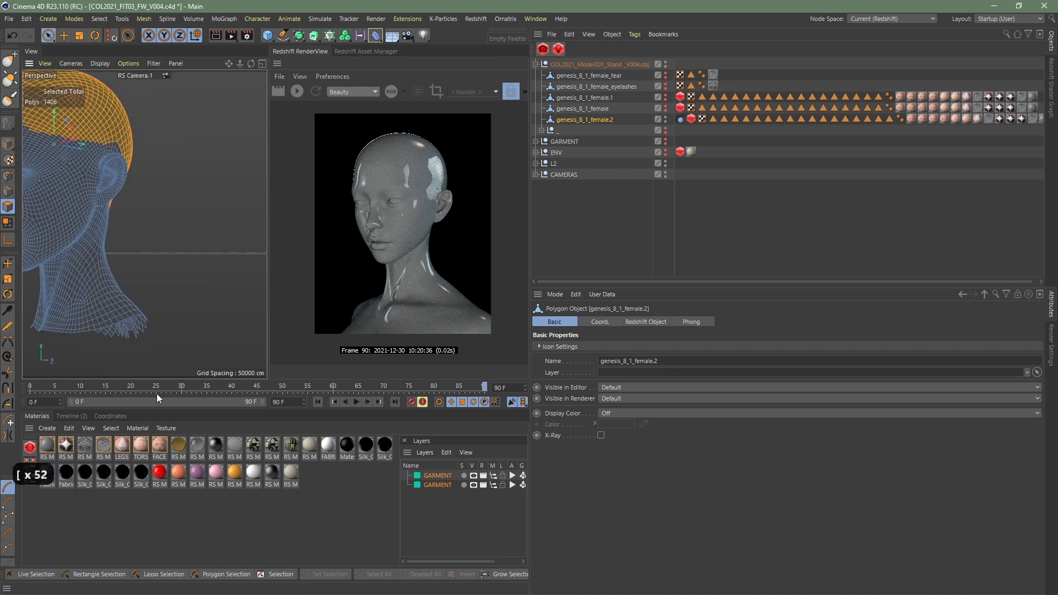
mouse_move(72, 153)
left_mouse_down("alt")
mouse_move(32, 153)
mouse_move(54, 153)
left_mouse_up("alt")
middle_click_drag(54, 153, 90, 168, "alt")
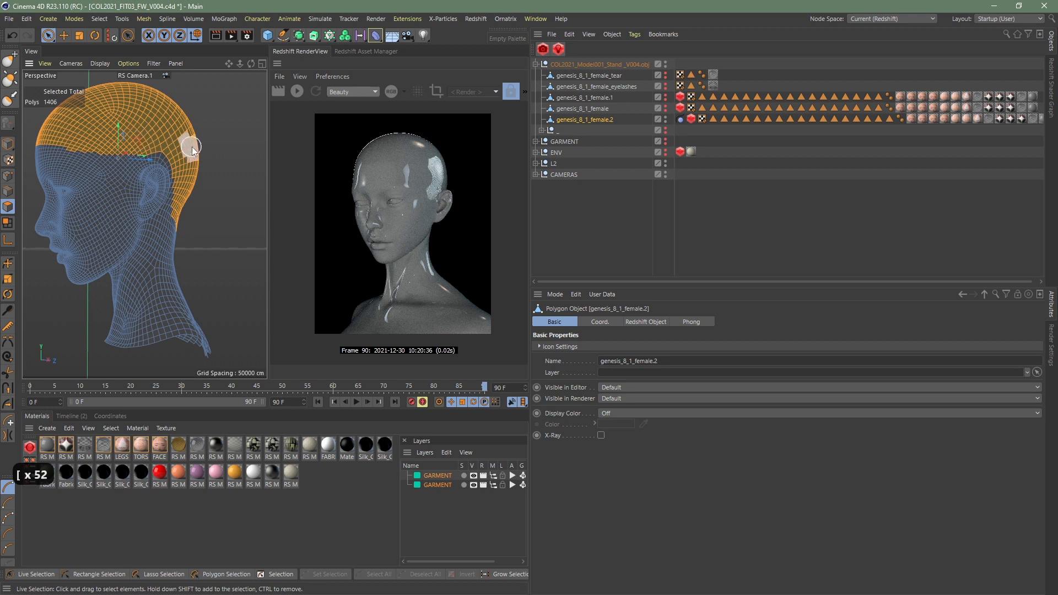
key("bracketright")
key("bracketleft")
key("bracketright")
key("bracketleft")
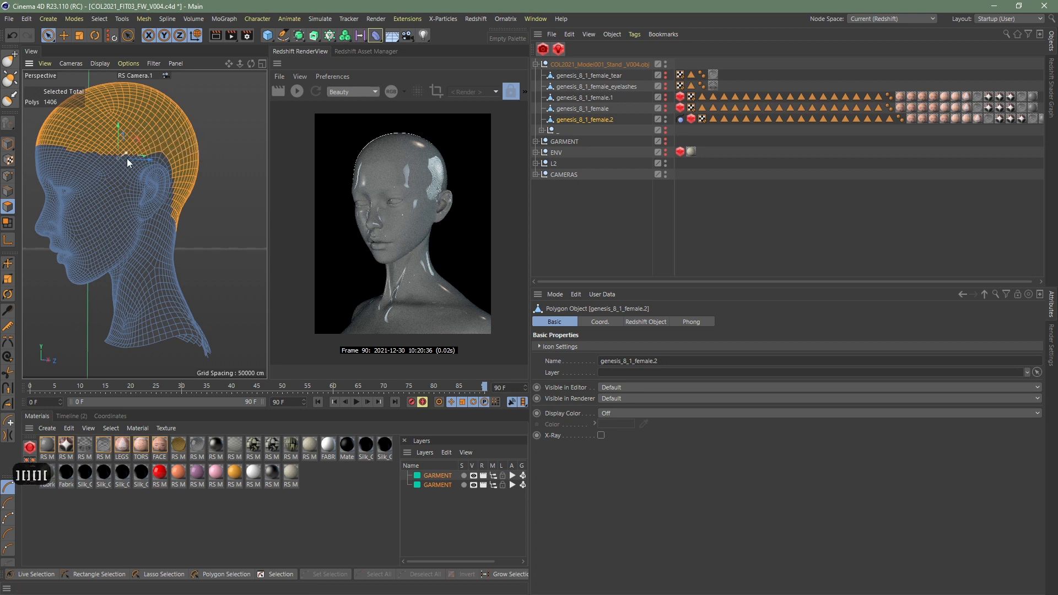
key("bracketright")
key("bracketleft")
key("bracketleft")
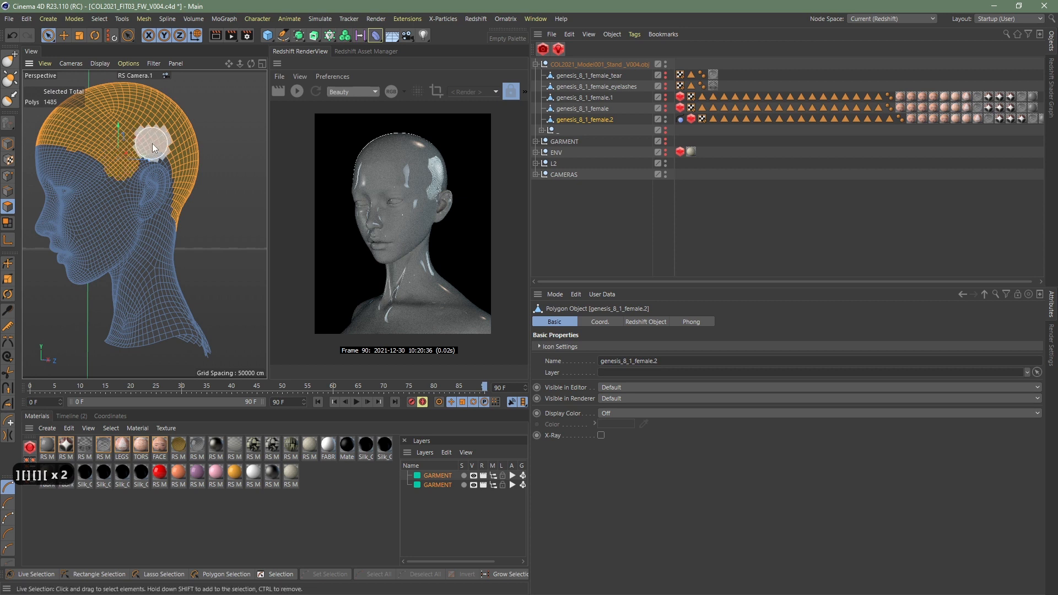
- Reduce the brush radius to 21 and refine the hairline around the temples and ears, removing excess polygons from the selection
key("bracketleft")
key("bracketleft")
key("bracketleft")
key("bracketleft")
key("bracketleft")
key("bracketleft")
key("bracketleft")
key("bracketleft")
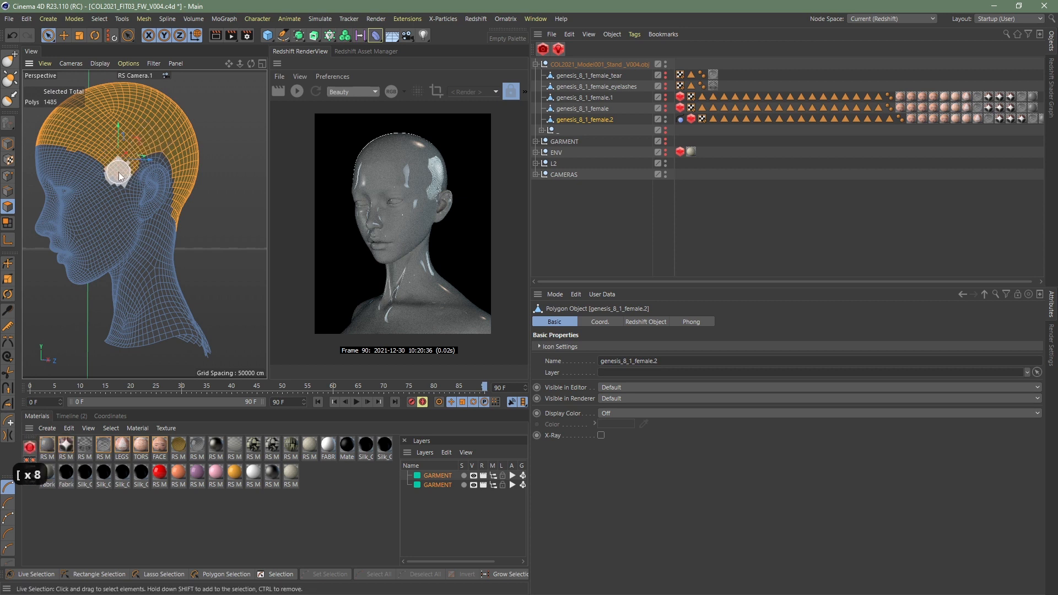
left_click_drag(119, 168, 123, 179)
mouse_move(141, 141)
left_mouse_down("alt")
mouse_move(221, 170)
mouse_move(152, 174)
mouse_move(123, 161)
mouse_move(84, 54)
mouse_move(135, 111)
mouse_move(80, 71)
left_mouse_up("alt")
mouse_move(107, 158)
left_mouse_down("ctrl")
mouse_move(88, 161)
mouse_move(112, 158)
left_mouse_up("ctrl")
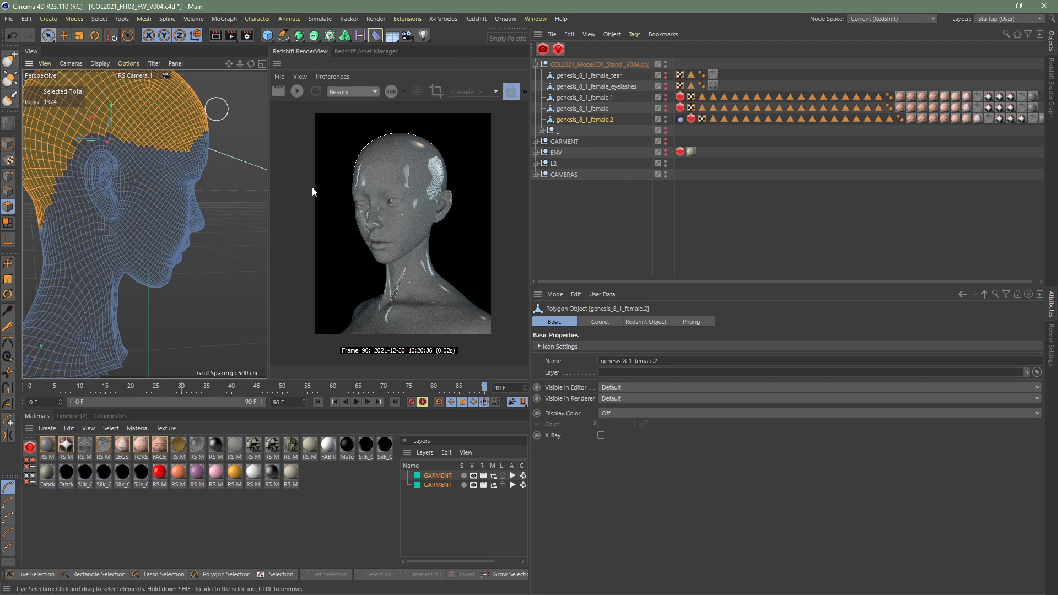
- Complete the scalp selection with Only Select Visible Elements switched on and store it as a polygon selection tag
left_click(48, 36)
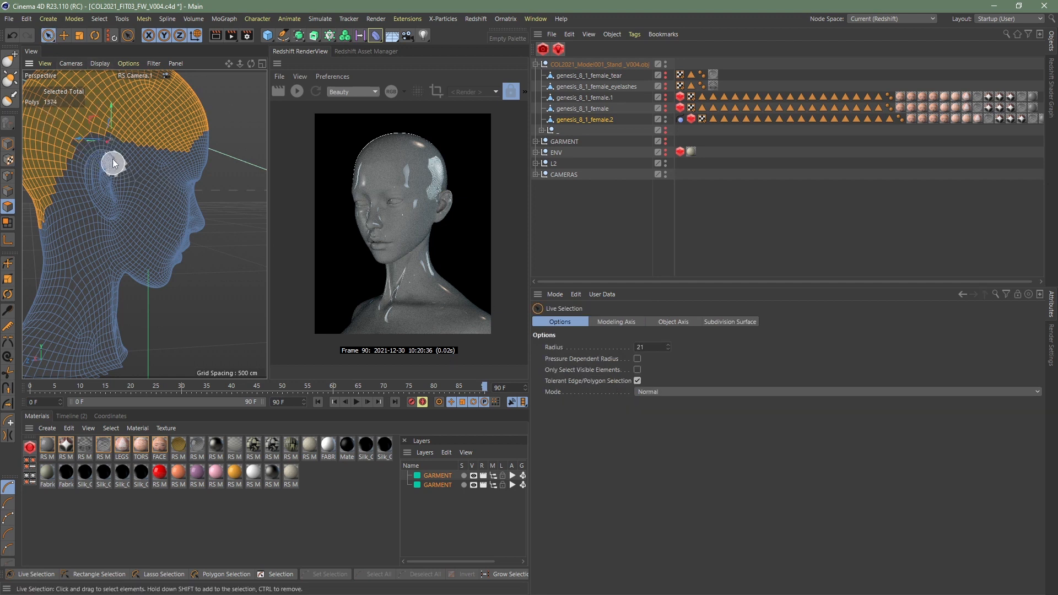
left_click(637, 369)
left_click(142, 139, "shift")
left_click_drag(135, 123, 157, 119, "alt")
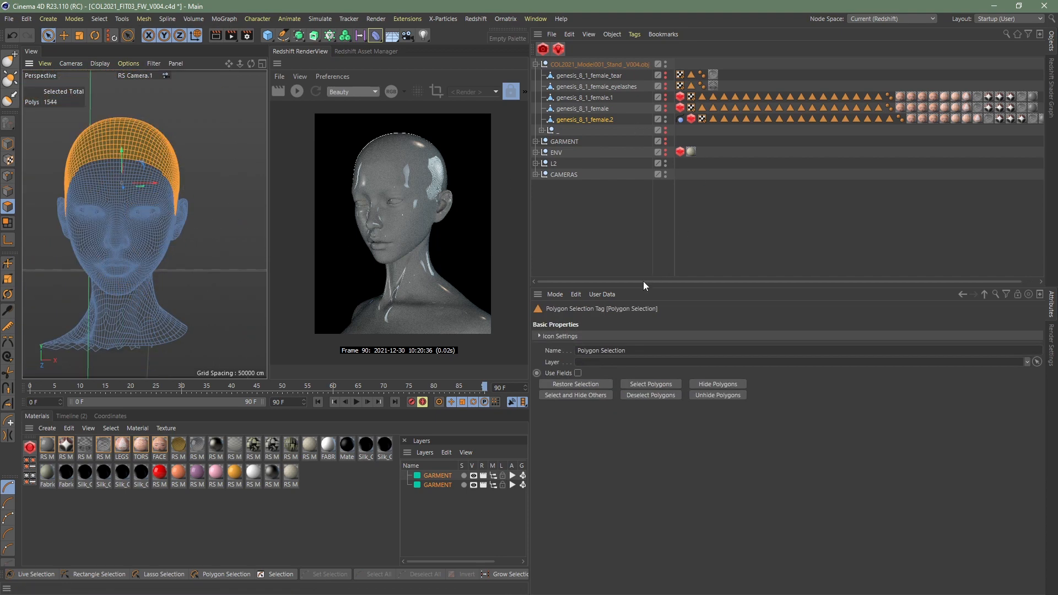
left_click_drag(643, 281, 658, 281)
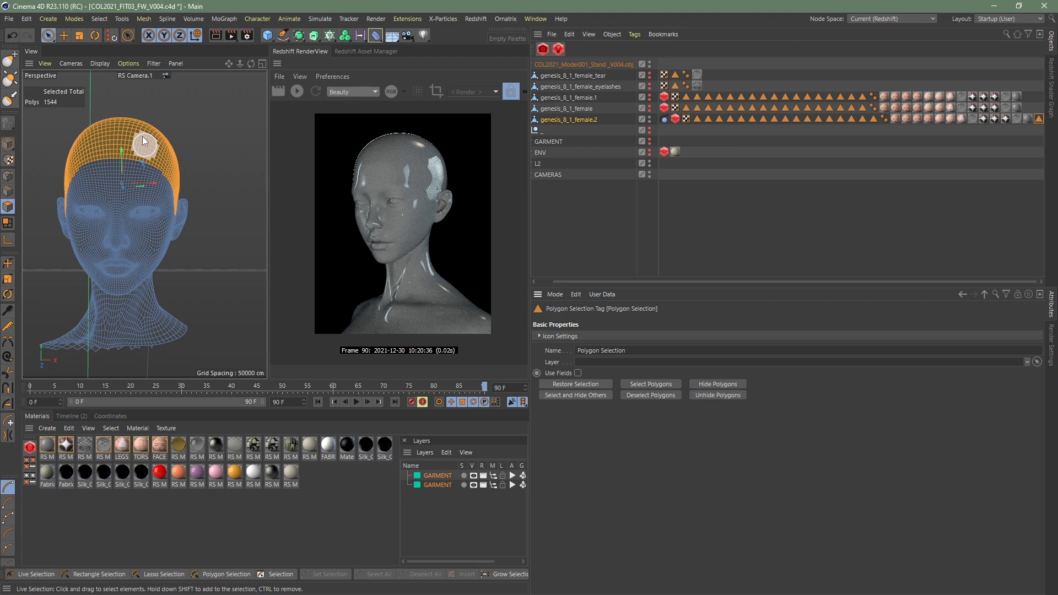
- Add a Hair object to the scalp polygon selection and play the simulation to watch the hair fall over the head
left_click(357, 401)
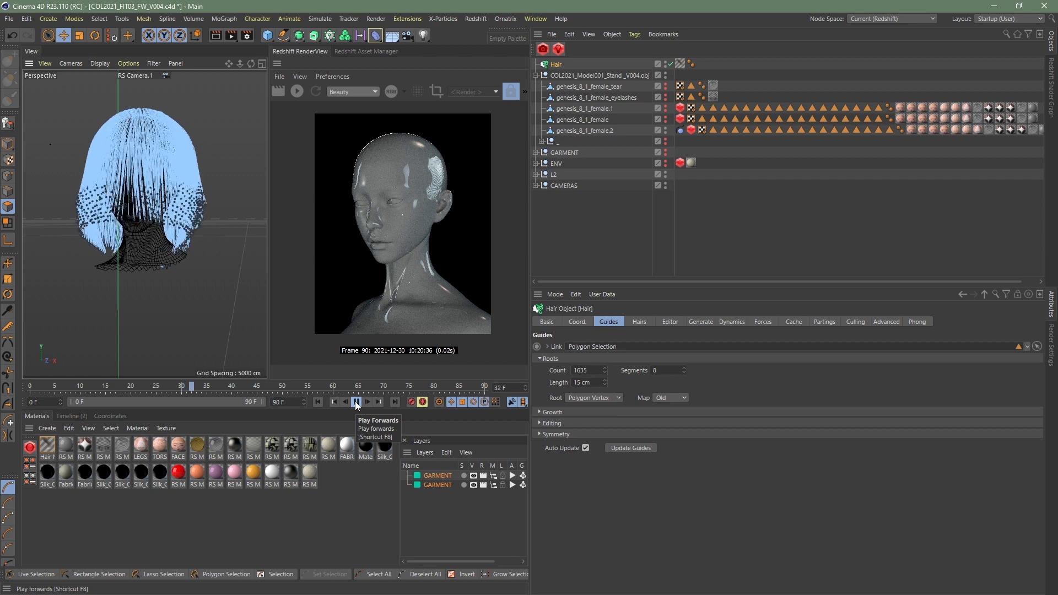
left_click(357, 402)
left_click_drag(199, 292, 209, 205, "alt")
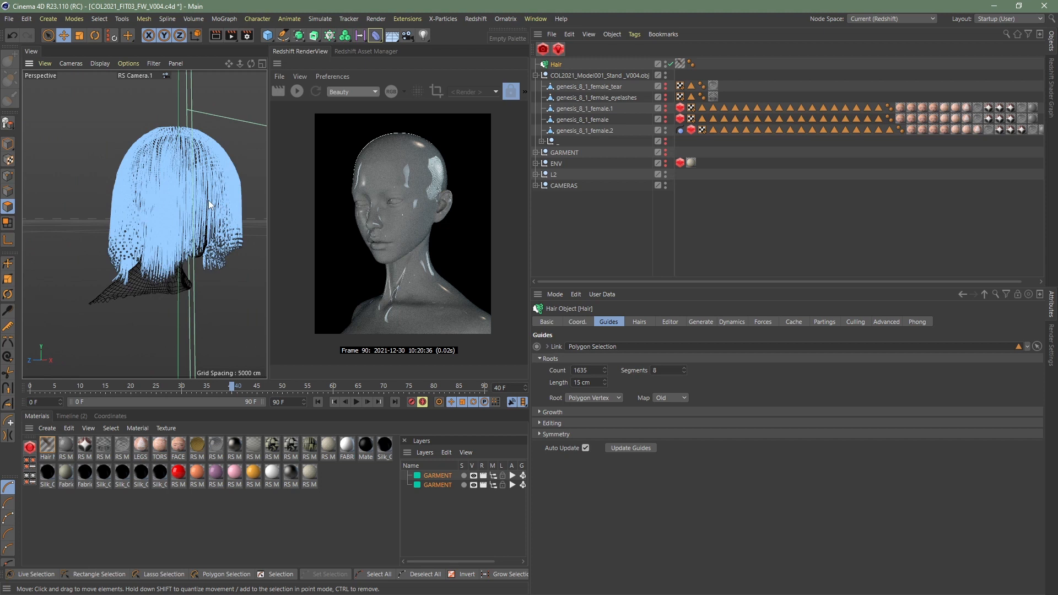
left_click_drag(209, 205, 221, 220, "alt")
- Look up Hair Collider among the hair tags for the genesis_8_1_female.2 head mesh and open its collider settings
left_click(585, 131)
left_click(635, 34)
mouse_move(693, 75)
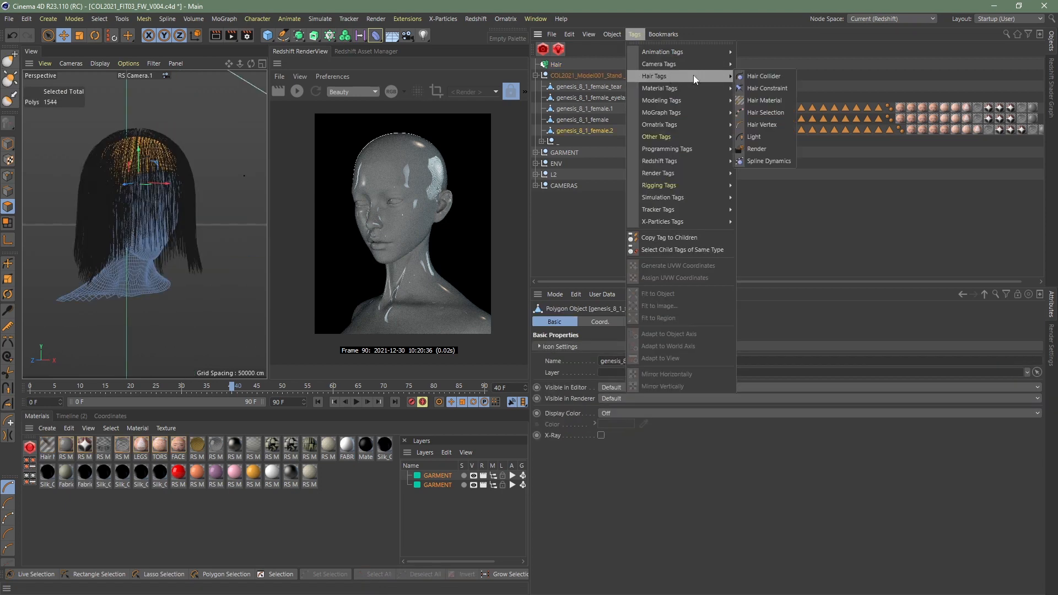
left_click(763, 77)
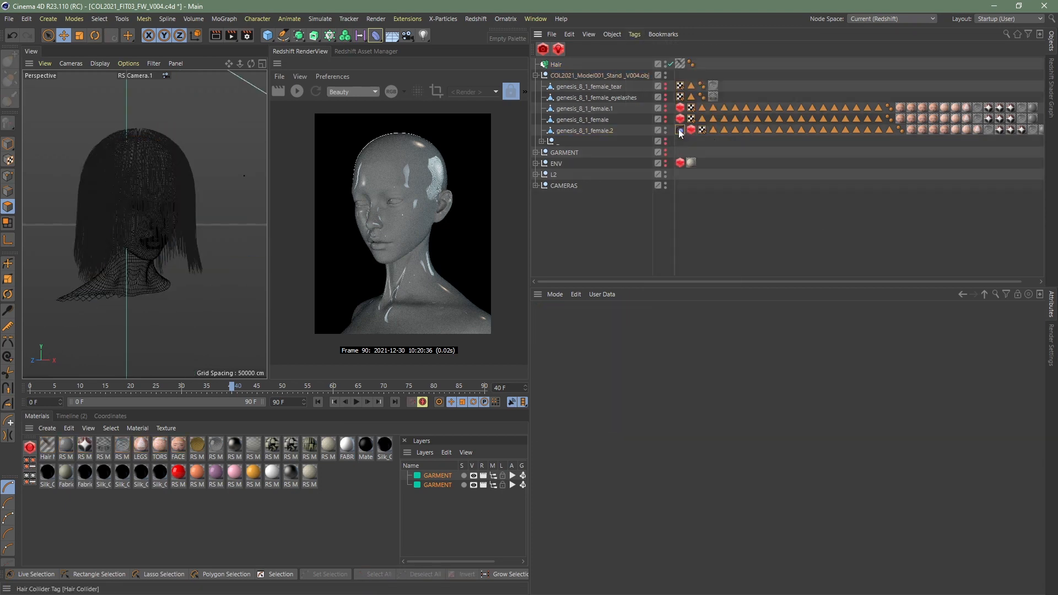
left_click_drag(199, 202, 237, 222, "alt")
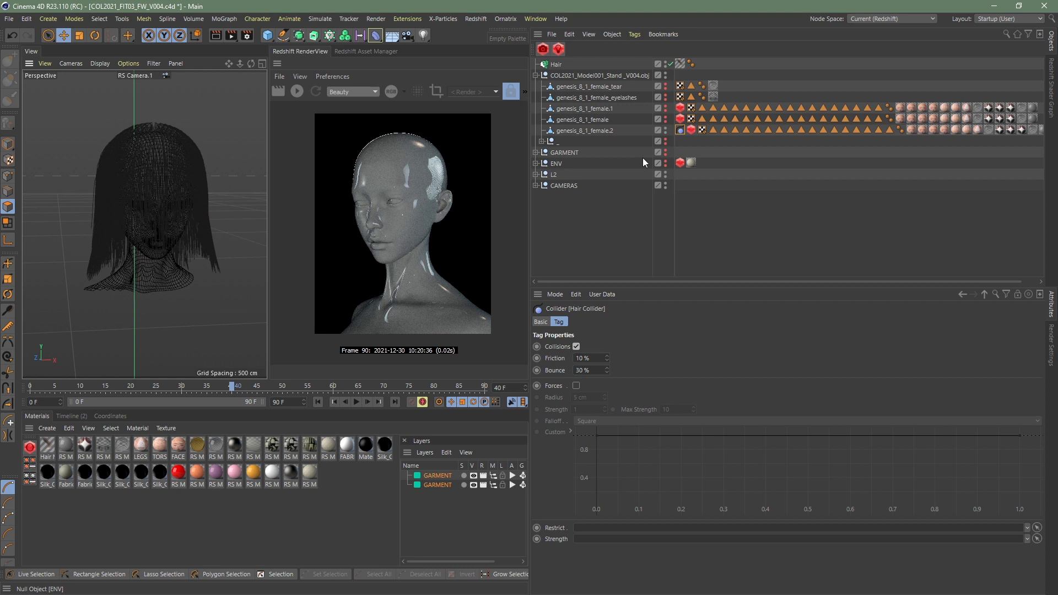
- Play the Hair object's simulation to about frame 8, inspect the falling hair around the head, and return to frame 0
left_click(556, 64)
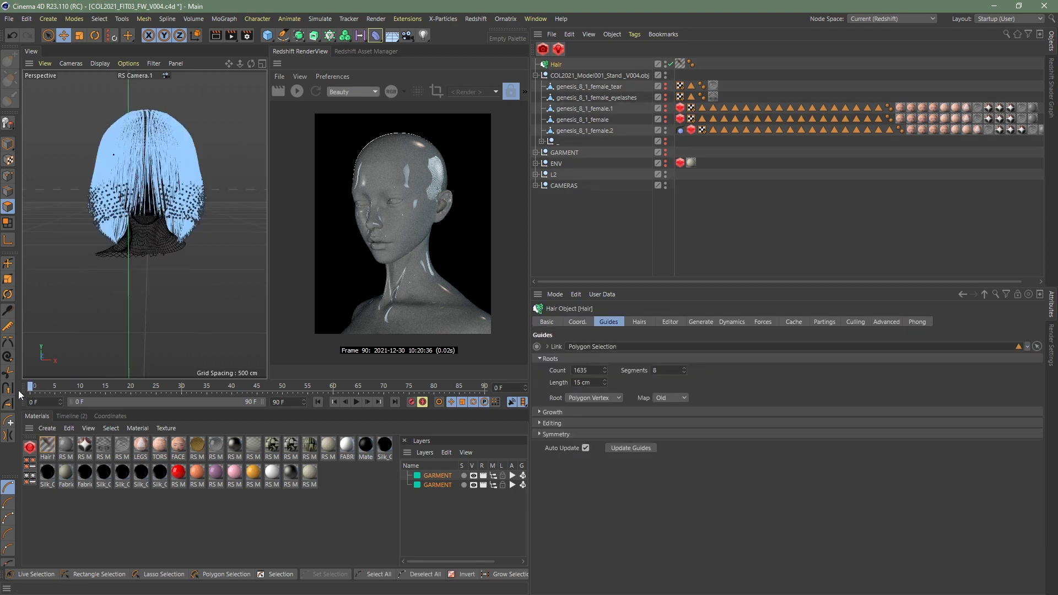
left_click(356, 402)
left_click(356, 402)
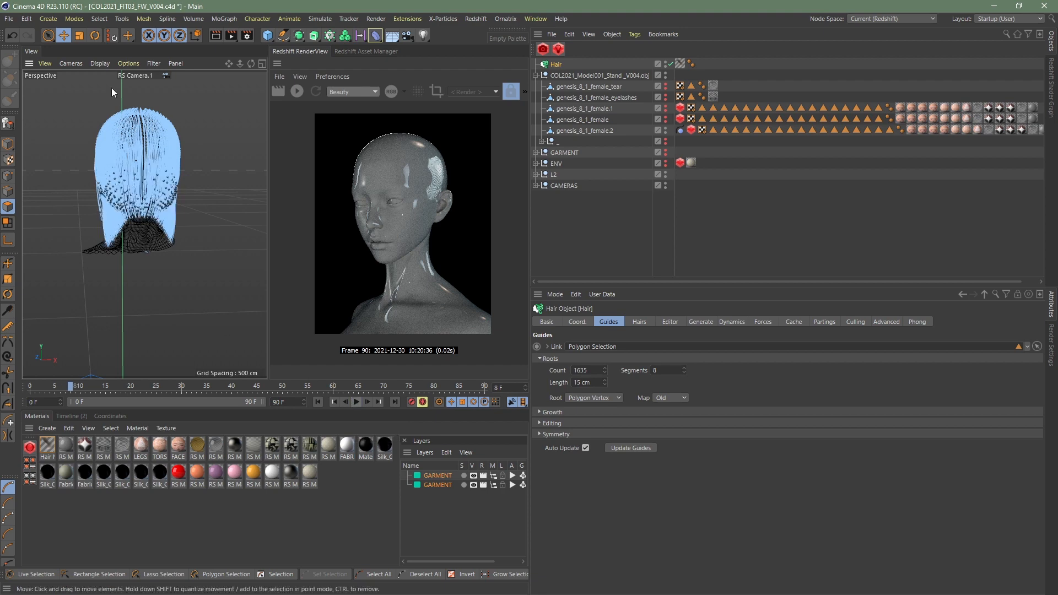
left_click_drag(111, 88, 279, 294, "alt")
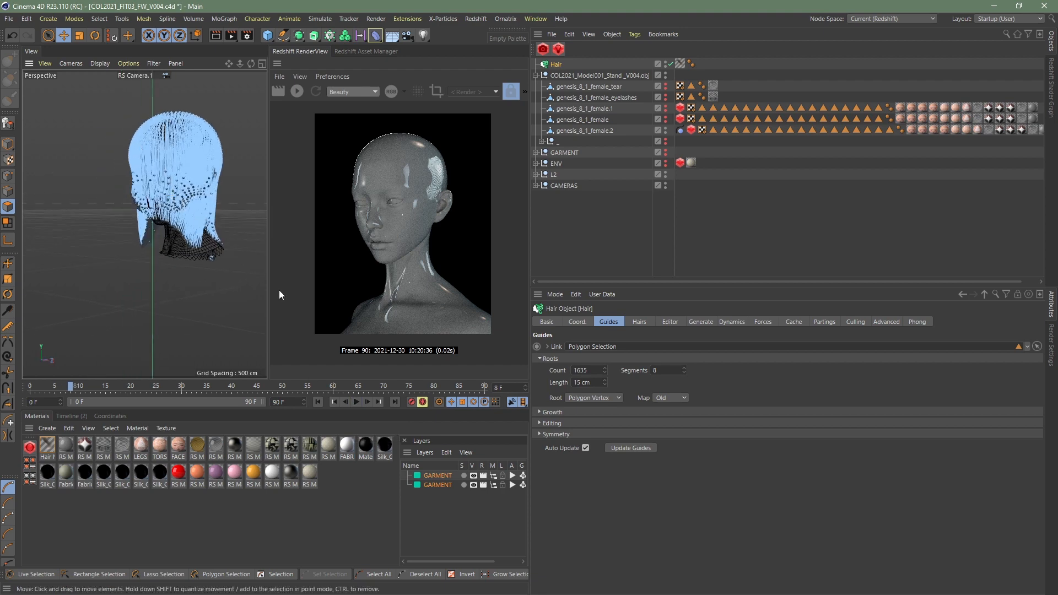
left_click(318, 402)
left_click_drag(237, 176, 152, 177, "alt")
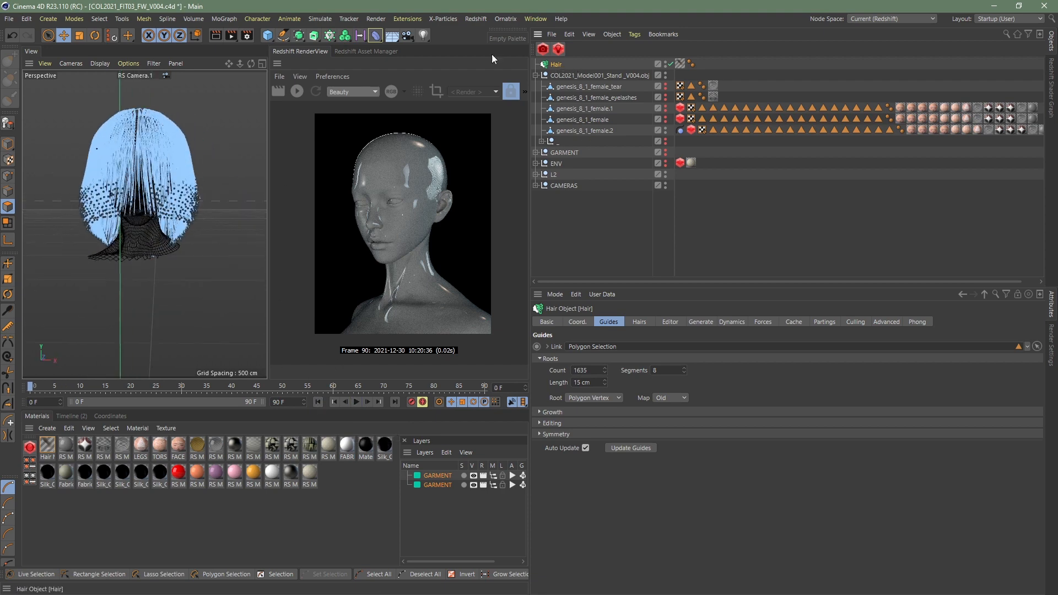
- Brush the hair guides down and inward around the head with the hair Brush tool at radius 100
left_click_drag(214, 190, 189, 233, "alt")
key("2")
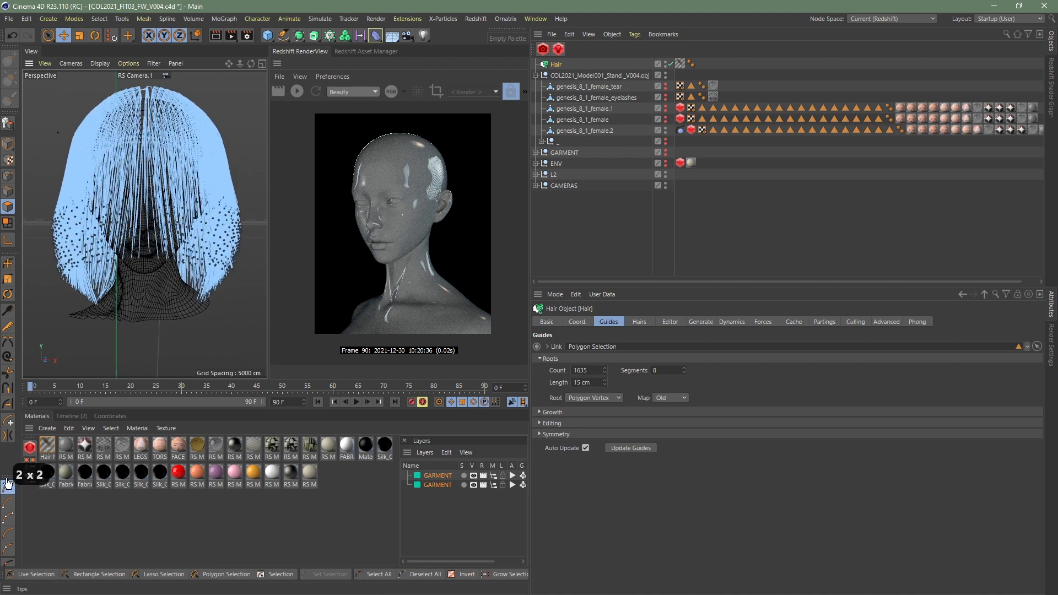
left_click_drag(7, 473, 7, 453)
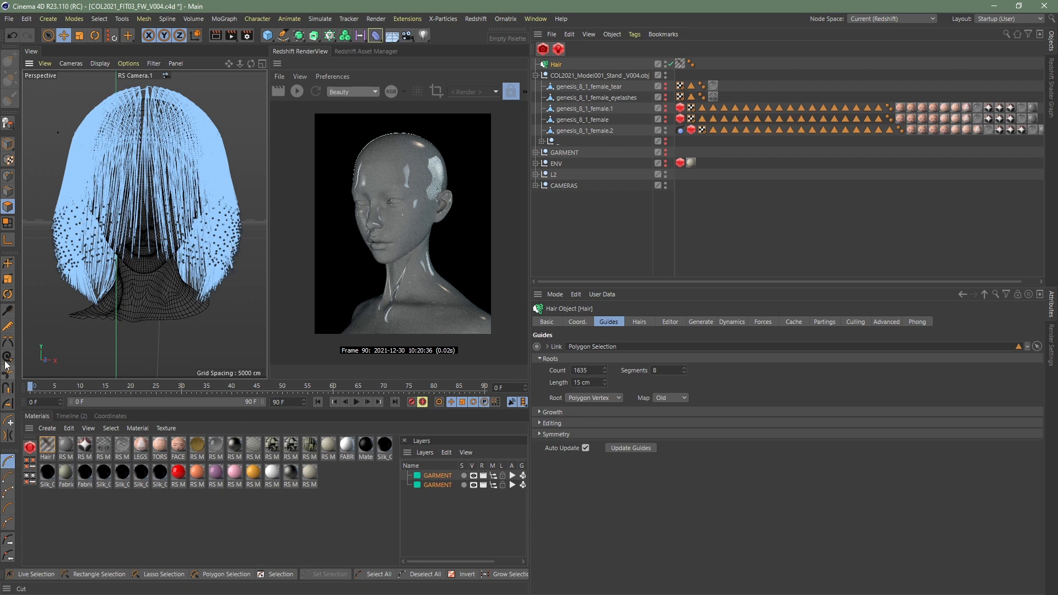
left_click(8, 310)
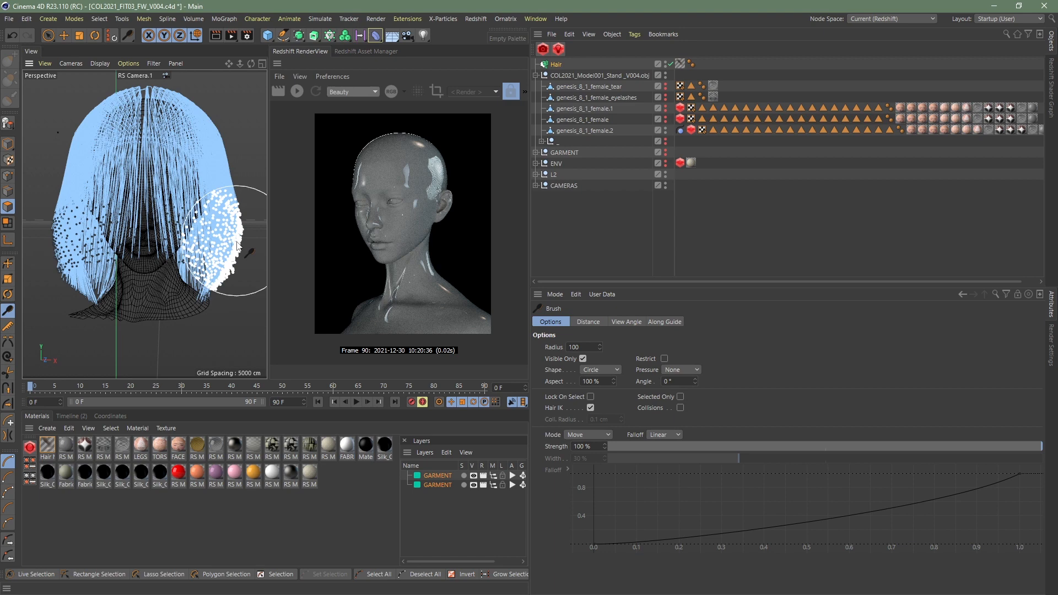
scroll(133, 331, "down", 3)
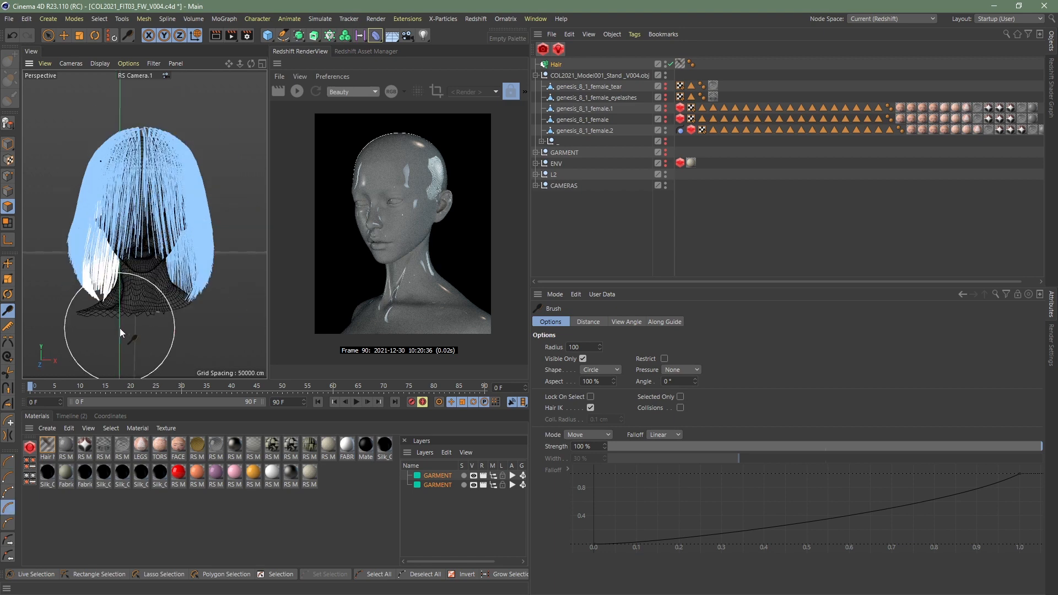
mouse_move(176, 331)
left_mouse_down("alt")
mouse_move(118, 330)
mouse_move(13, 279)
mouse_move(38, 325)
mouse_move(90, 327)
mouse_move(74, 339)
left_mouse_up("alt")
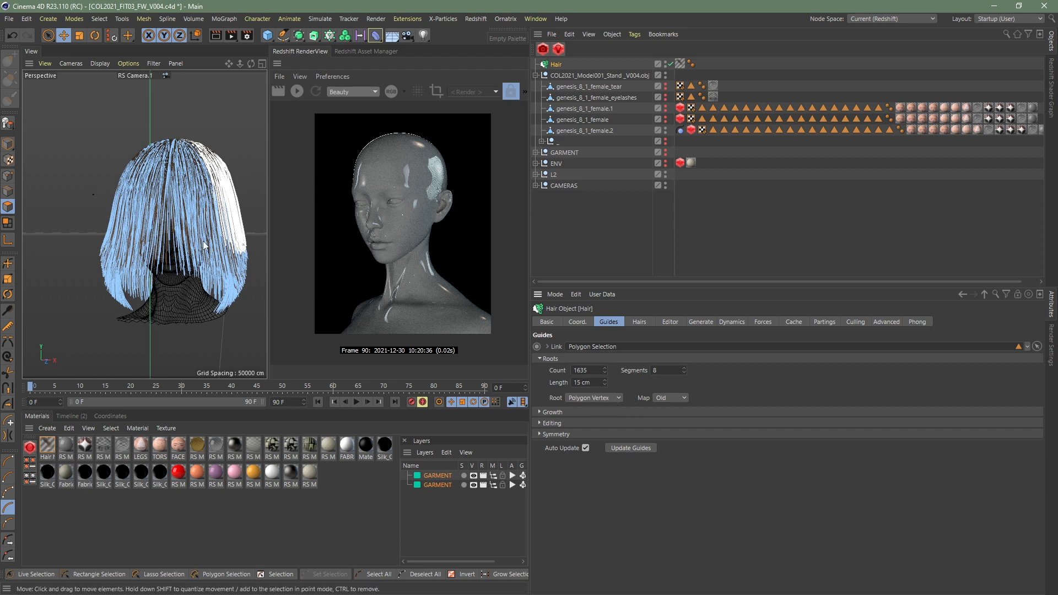
- Select the hair guides hanging over the face and cut them into a straight fringe at eye level with the Cut tool at radius 20
left_click_drag(174, 303, 184, 307, "alt")
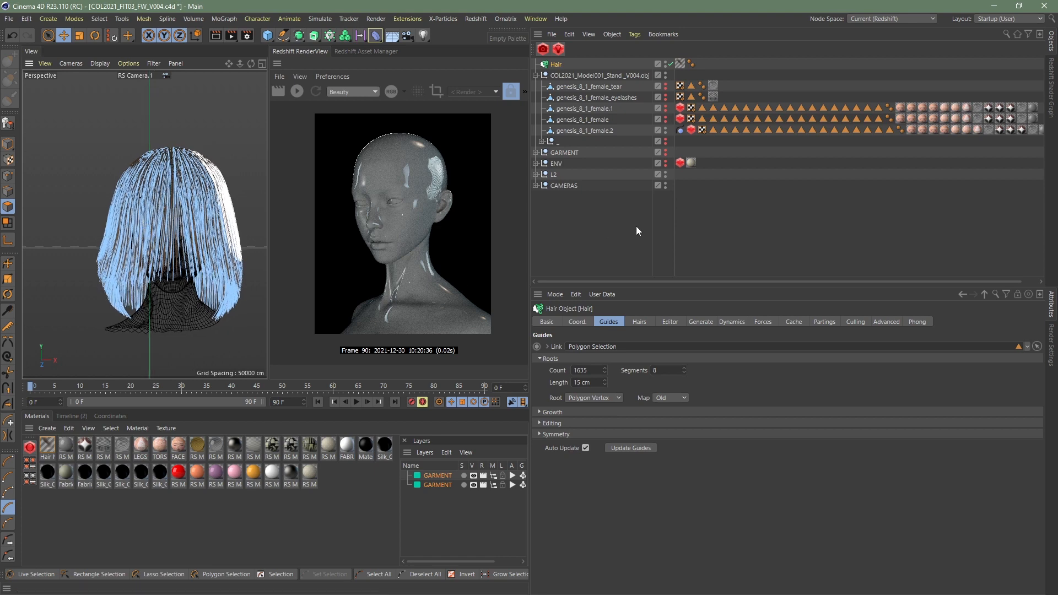
left_click(665, 210)
left_click(169, 245)
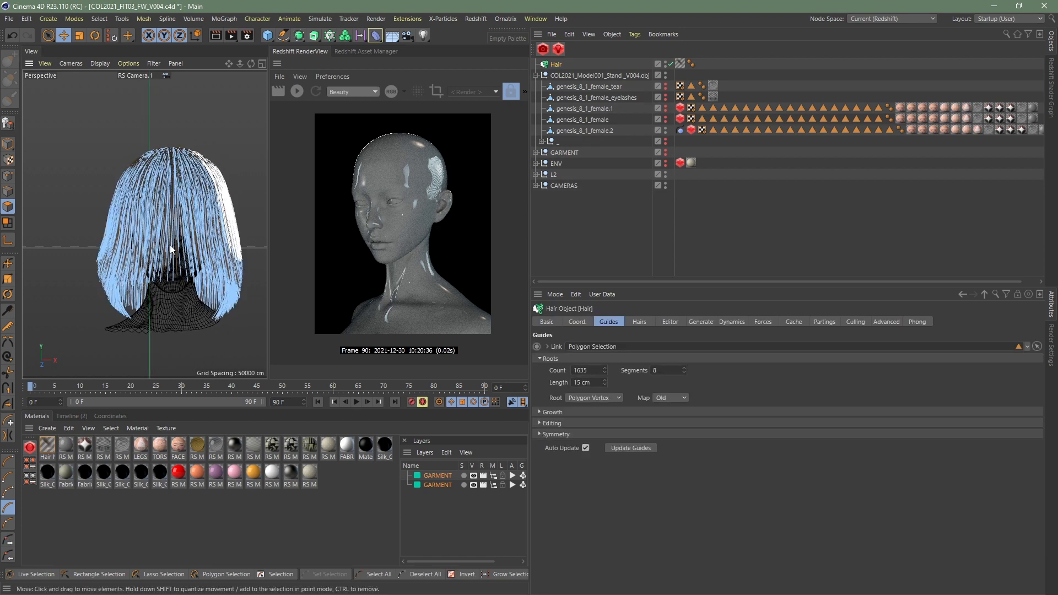
mouse_move(150, 239)
left_mouse_down("alt")
mouse_move(232, 243)
mouse_move(146, 232)
mouse_move(189, 239)
mouse_move(149, 223)
left_mouse_up("alt")
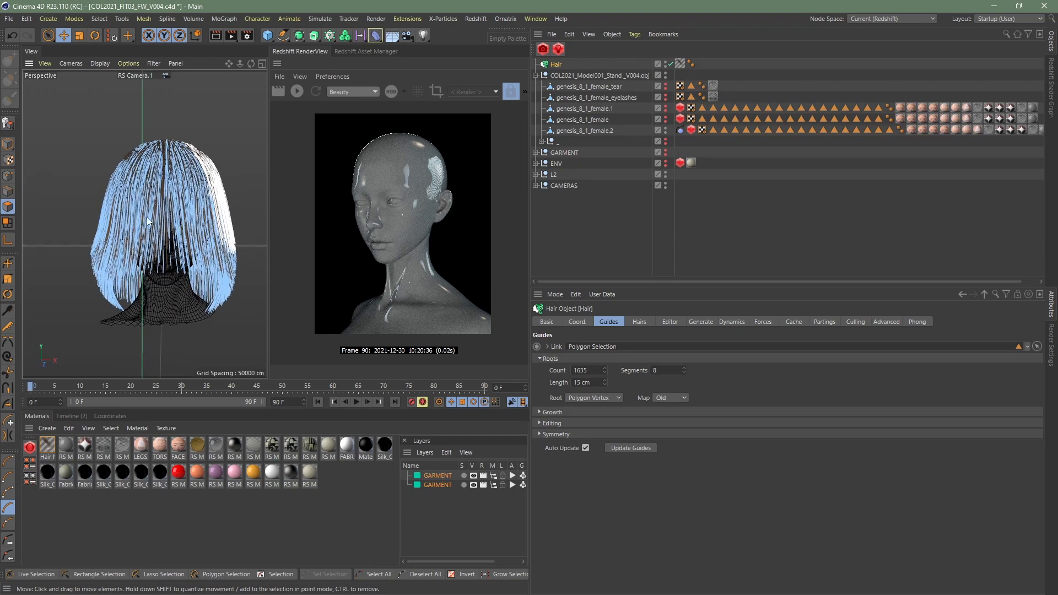
left_click_drag(194, 265, 109, 237, "alt")
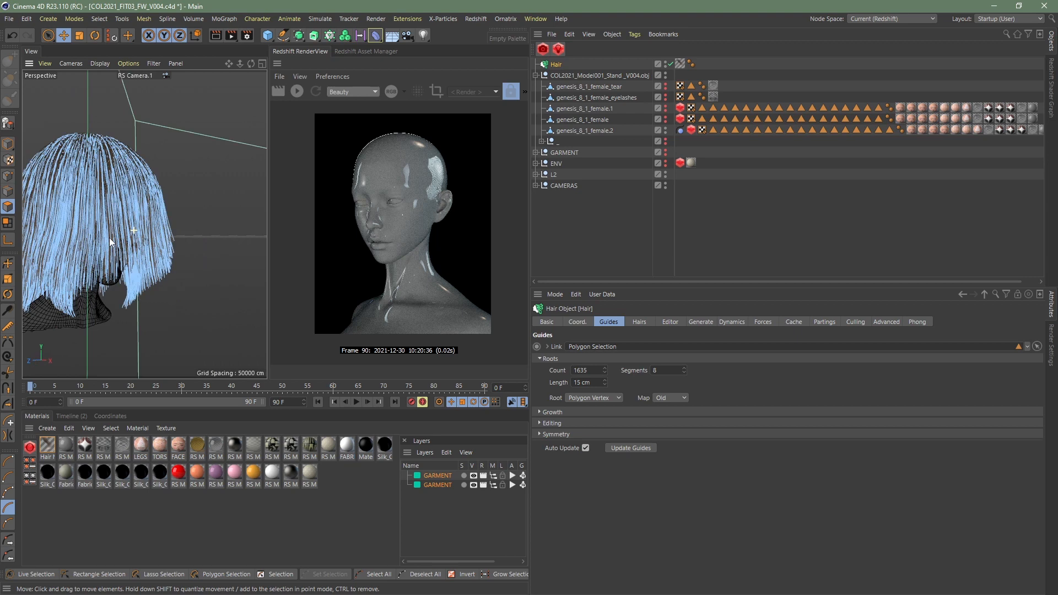
left_click_drag(109, 237, 65, 237, "alt")
left_click(319, 18)
mouse_move(339, 144)
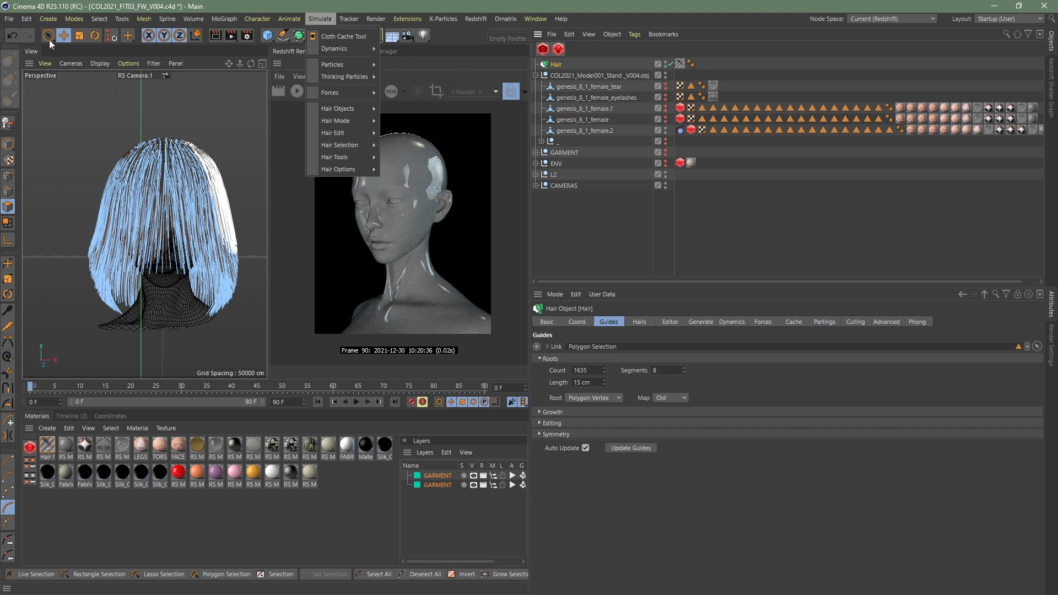
left_click(216, 50)
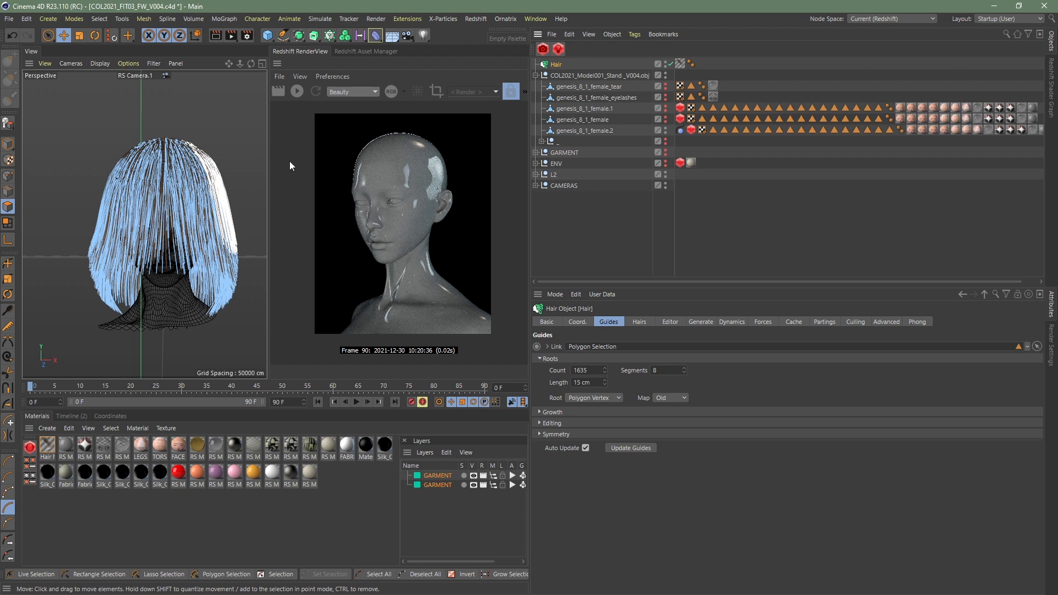
key("ctrl+shift+z")
key("ctrl+shift+z")
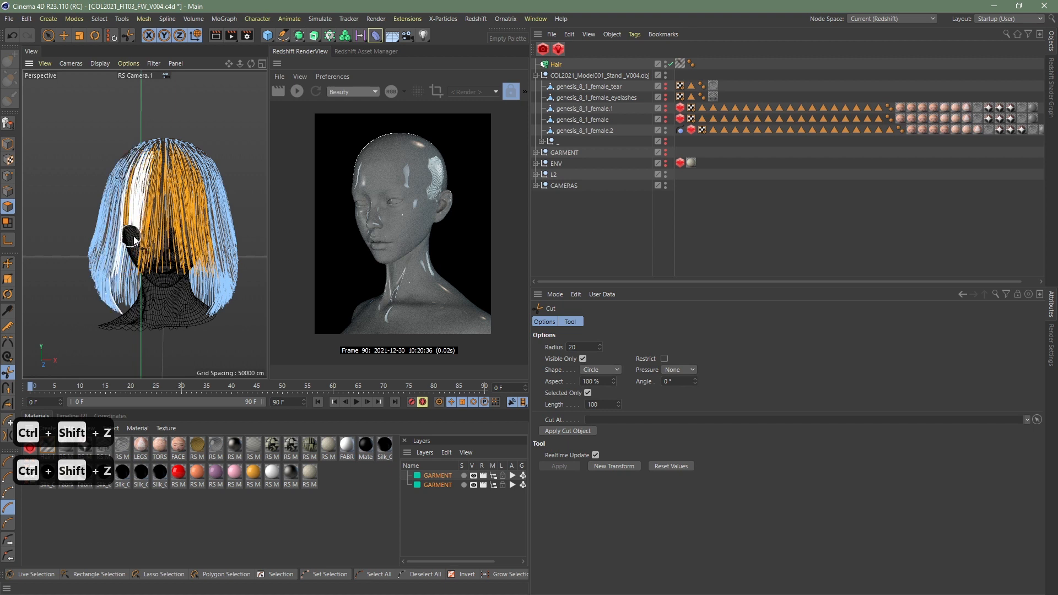
left_click_drag(133, 240, 238, 240)
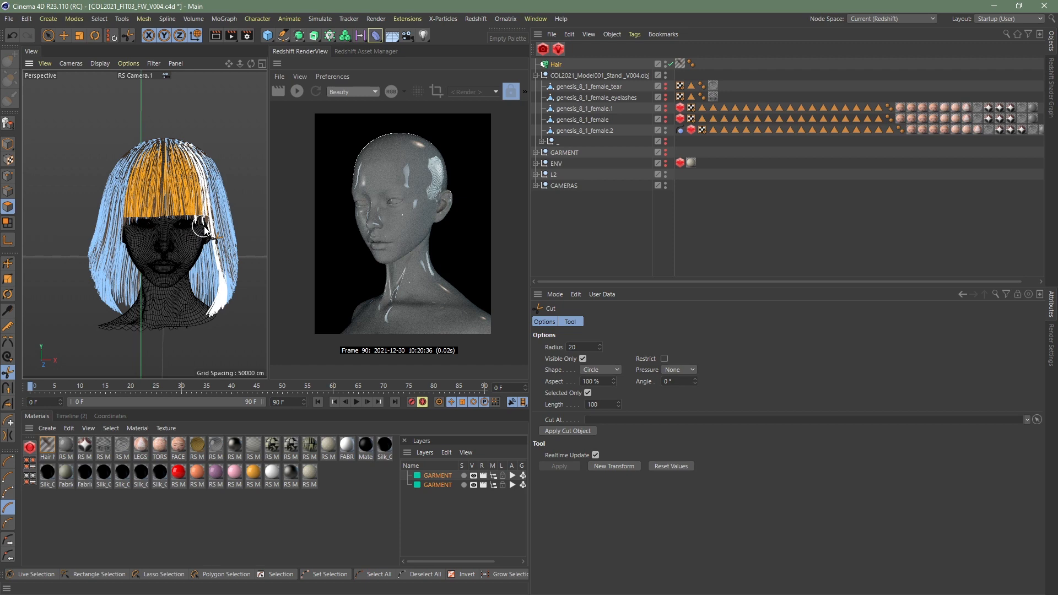
key("e")
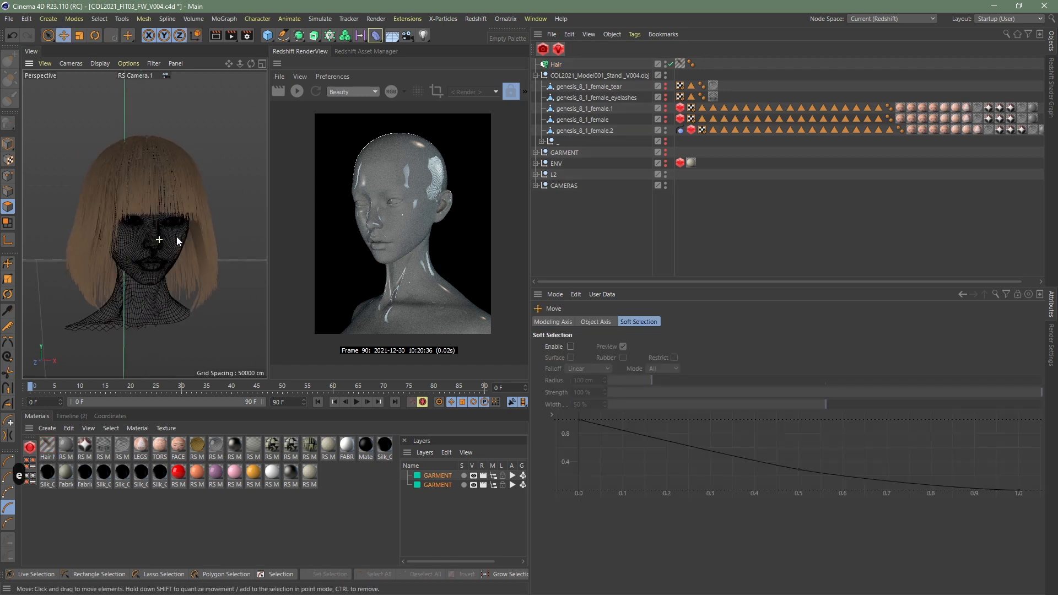
- Brush the lower ends of the side hair inward toward the neck with the hair Brush tool at radius 100
left_click_drag(160, 237, 182, 237, "alt")
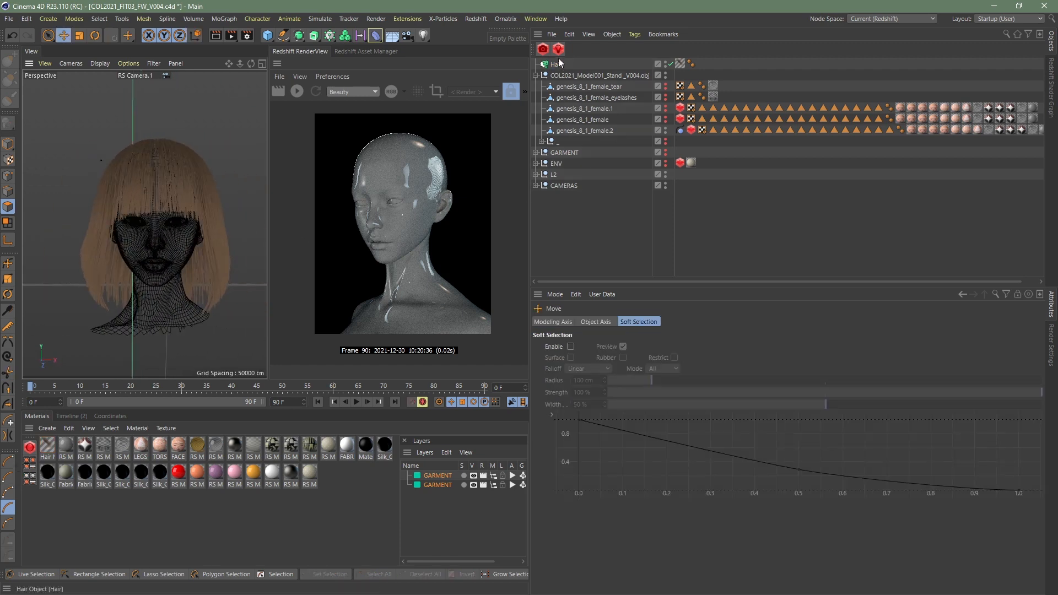
left_click(154, 222)
left_click(8, 310)
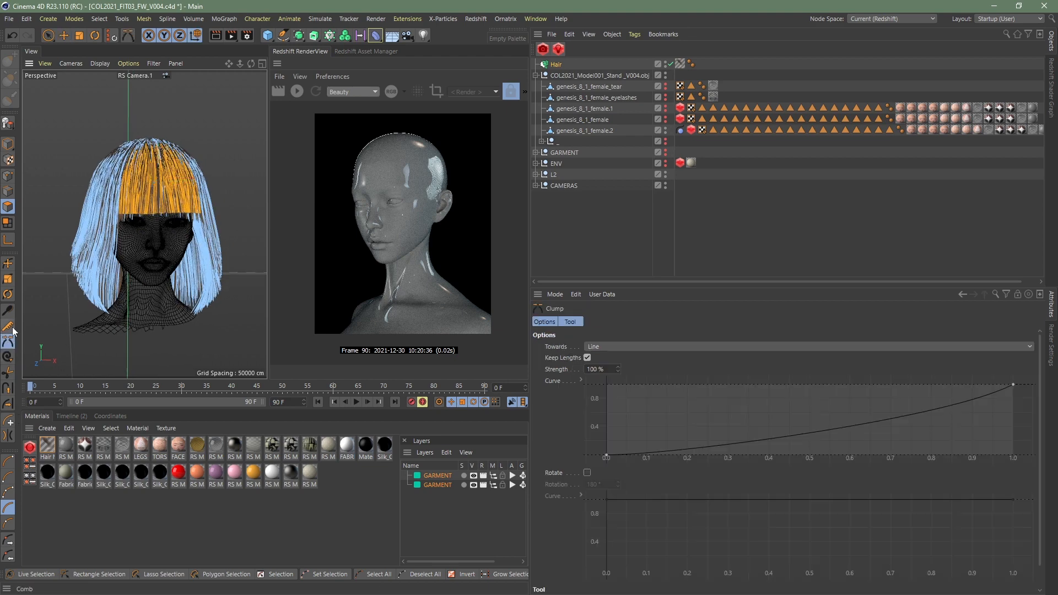
mouse_move(33, 265)
left_mouse_down("alt")
mouse_move(64, 267)
mouse_move(73, 218)
mouse_move(81, 222)
mouse_move(97, 187)
mouse_move(91, 283)
mouse_move(124, 326)
mouse_move(193, 315)
left_mouse_up("alt")
key("ctrl+shift+z")
key("ctrl+shift+z")
key("ctrl+shift+z")
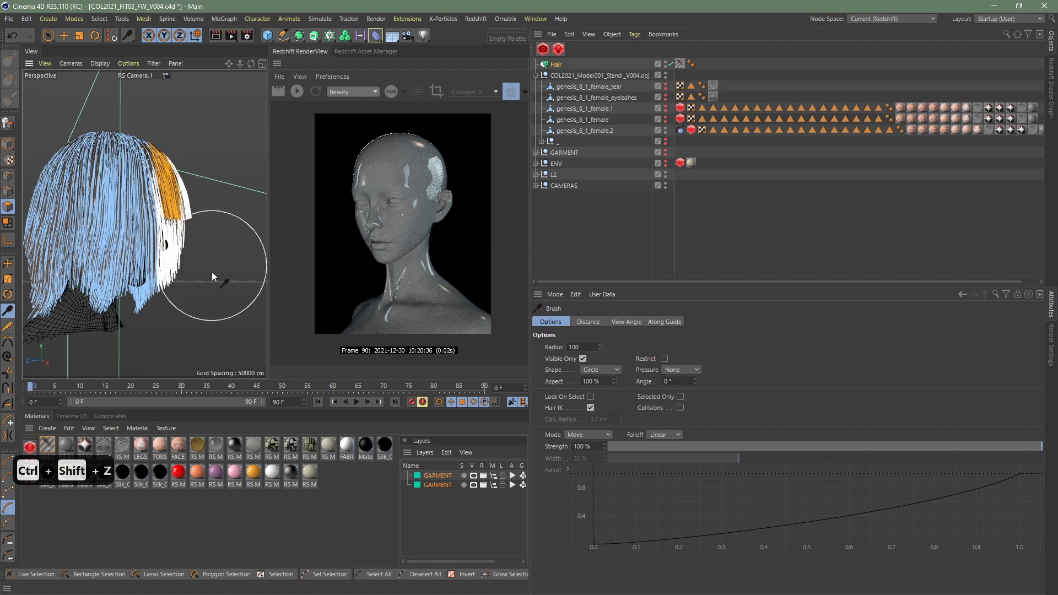
key("ctrl+shift+z")
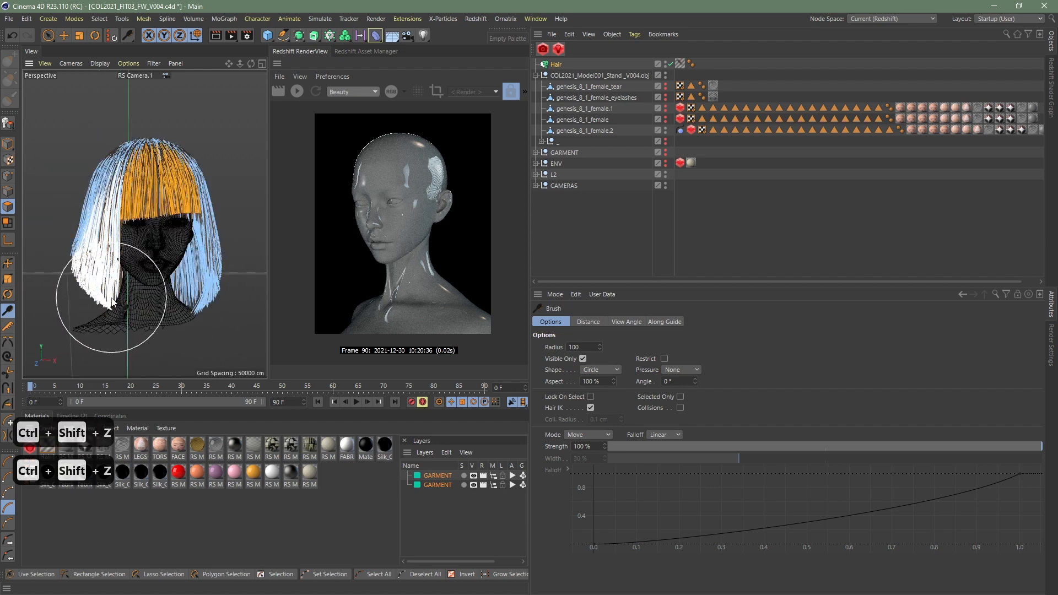
key("ctrl+shift+z")
mouse_move(69, 305)
left_mouse_down()
mouse_move(72, 264)
mouse_move(49, 292)
mouse_move(80, 326)
mouse_move(141, 337)
mouse_move(68, 302)
mouse_move(63, 251)
mouse_move(112, 342)
mouse_move(130, 330)
mouse_move(219, 337)
mouse_move(220, 324)
mouse_move(198, 339)
left_mouse_up()
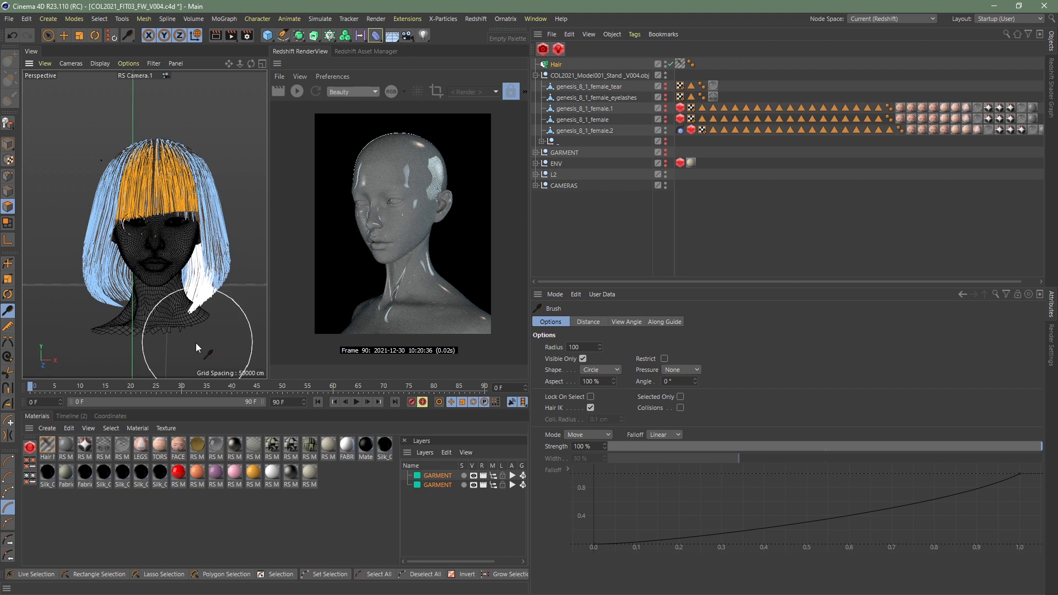
- Try cutting one side of the fringe much shorter with the Cut tool and undo it
left_click(8, 372)
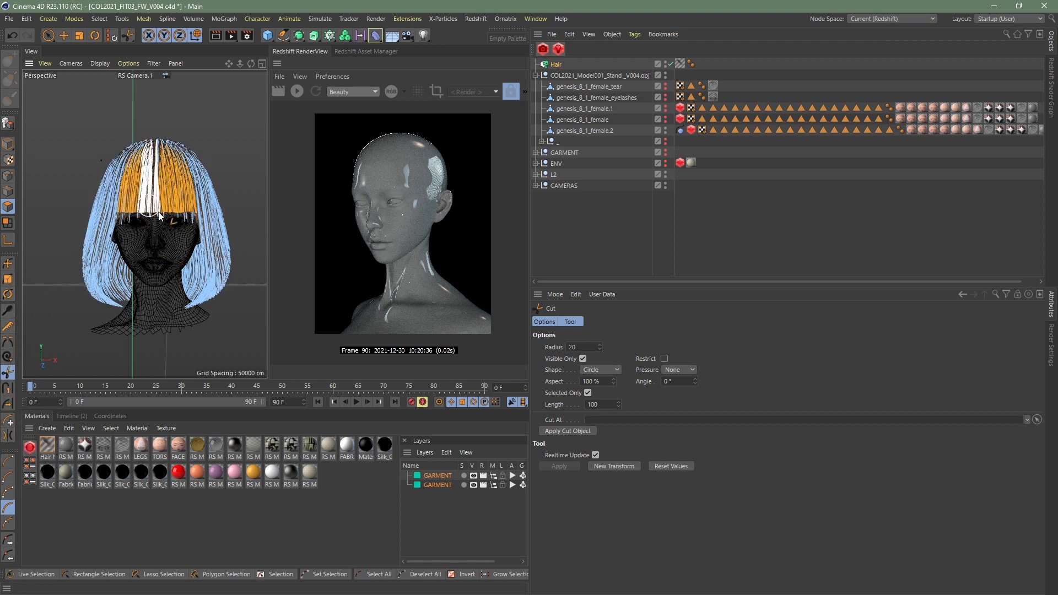
left_click_drag(193, 175, 161, 175)
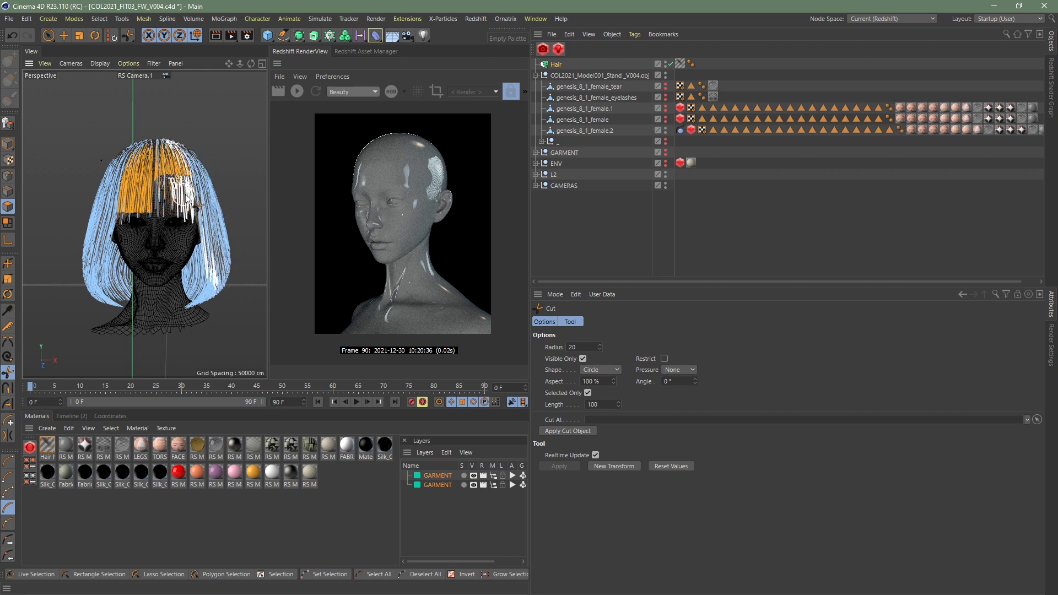
key("ctrl+z")
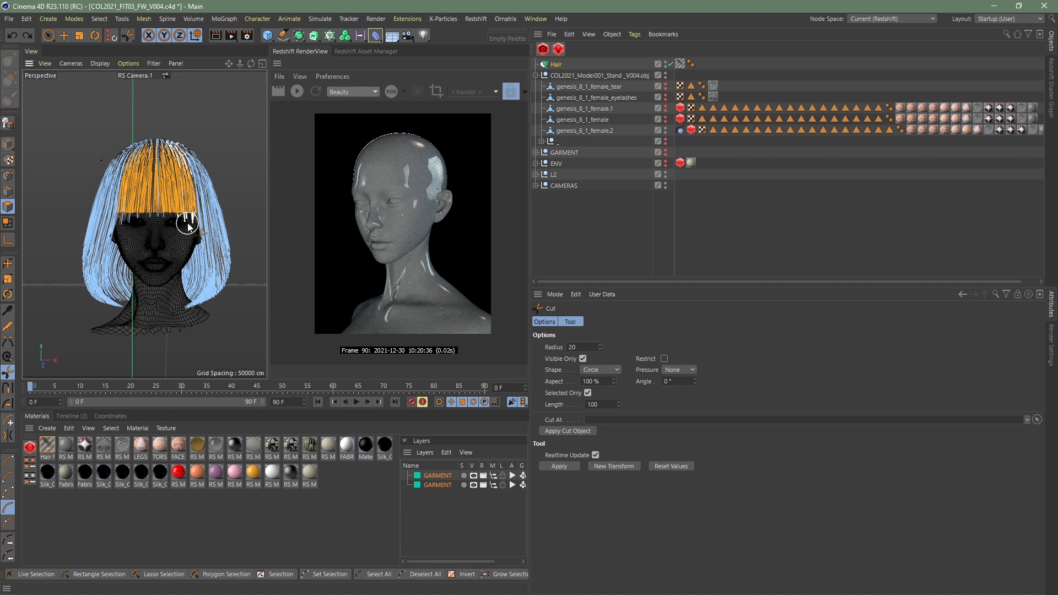
- Select the stray guides hanging below both sides of the fringe with Live Selection and trim them with the Cut tool, undoing the last stroke
key("9")
scroll(130, 200, "up", 8)
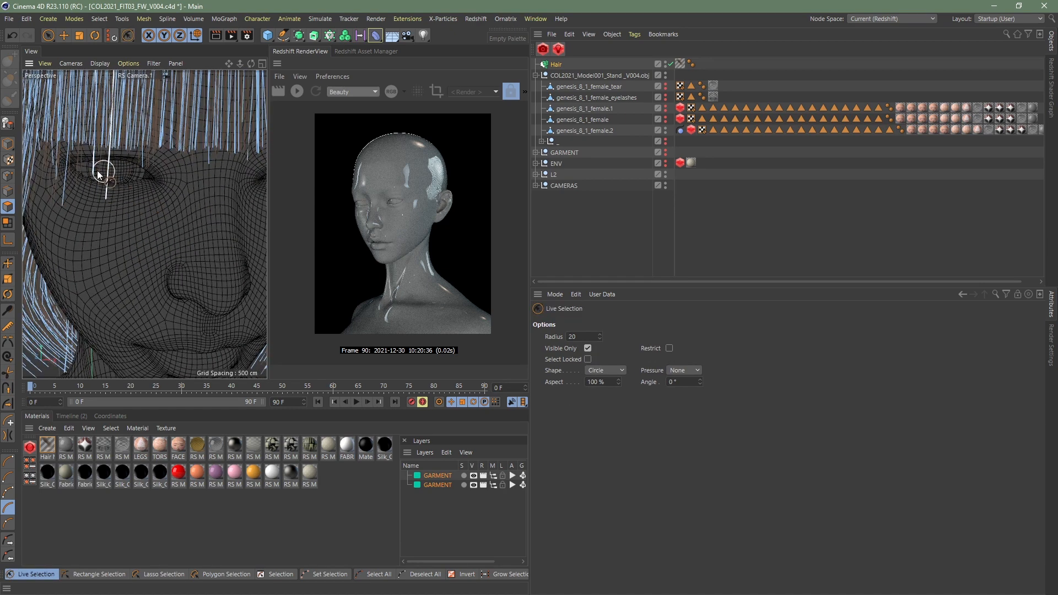
key("ctrl+shift+z")
key("ctrl+shift+z")
key("ctrl+shift+z")
key("ctrl+shift+z")
key("ctrl+shift+z")
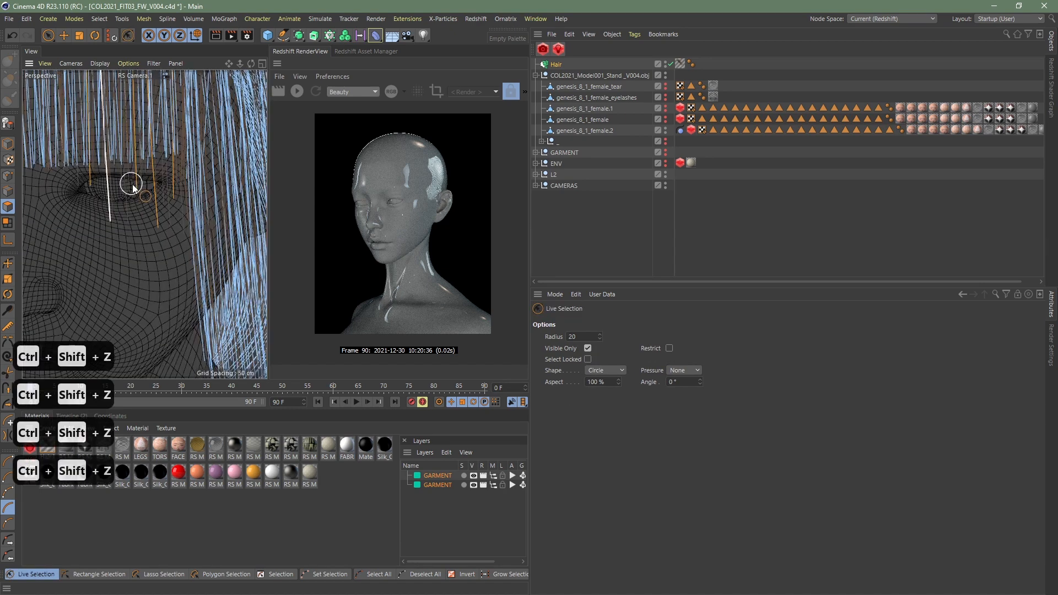
key("ctrl+shift+z")
key("ctrl+shift+z")
key("ctrl+shift+z")
key("ctrl+shift+z")
key("ctrl+shift+z")
key("ctrl+shift+z")
key("ctrl+shift+z")
key("ctrl+shift+z")
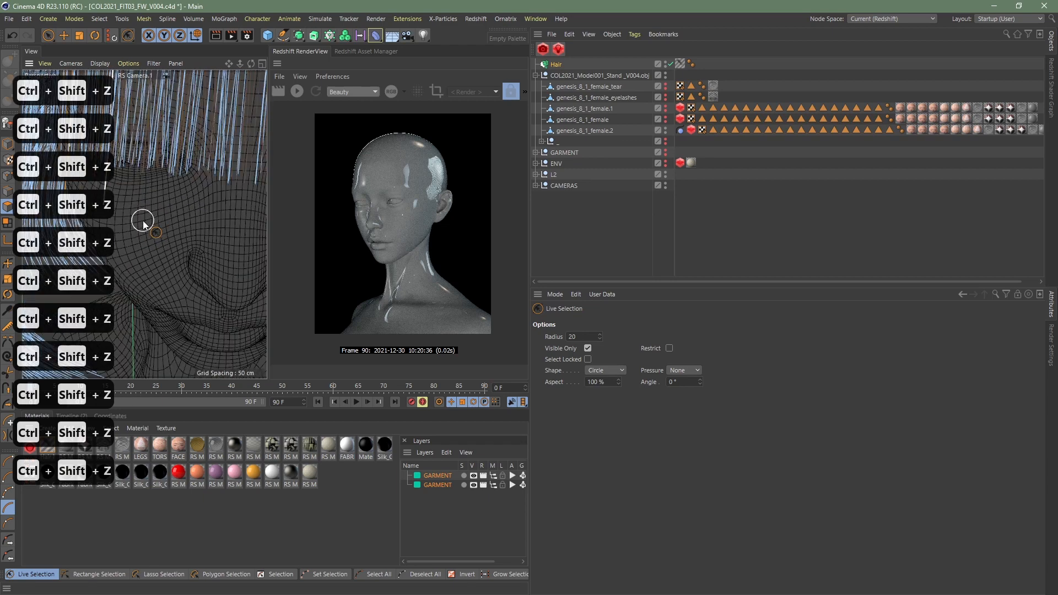
left_click(8, 373)
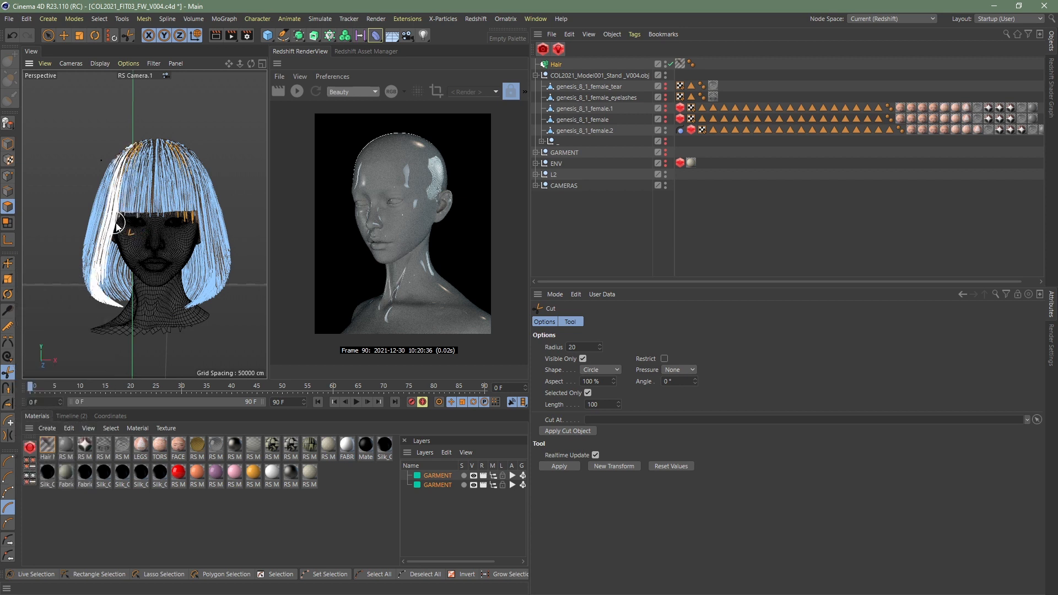
key("ctrl+z")
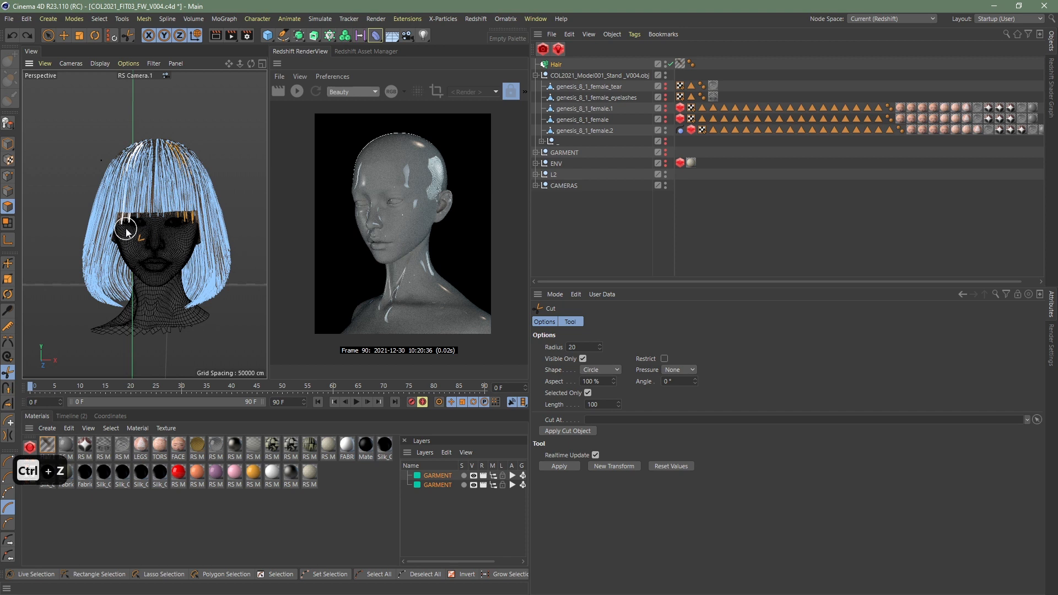
- Deselect the hair, check its profile, and start the Redshift live render to examine the hairstyle up close
left_click(63, 34)
left_click(250, 230)
left_click_drag(250, 231, 144, 184, "alt")
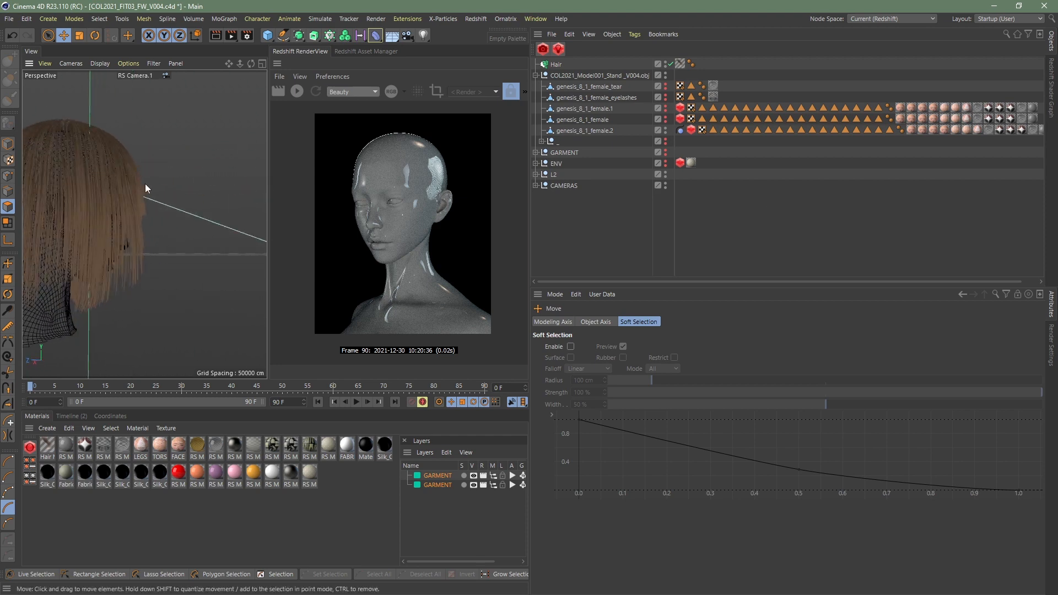
key("ctrl+shift+z")
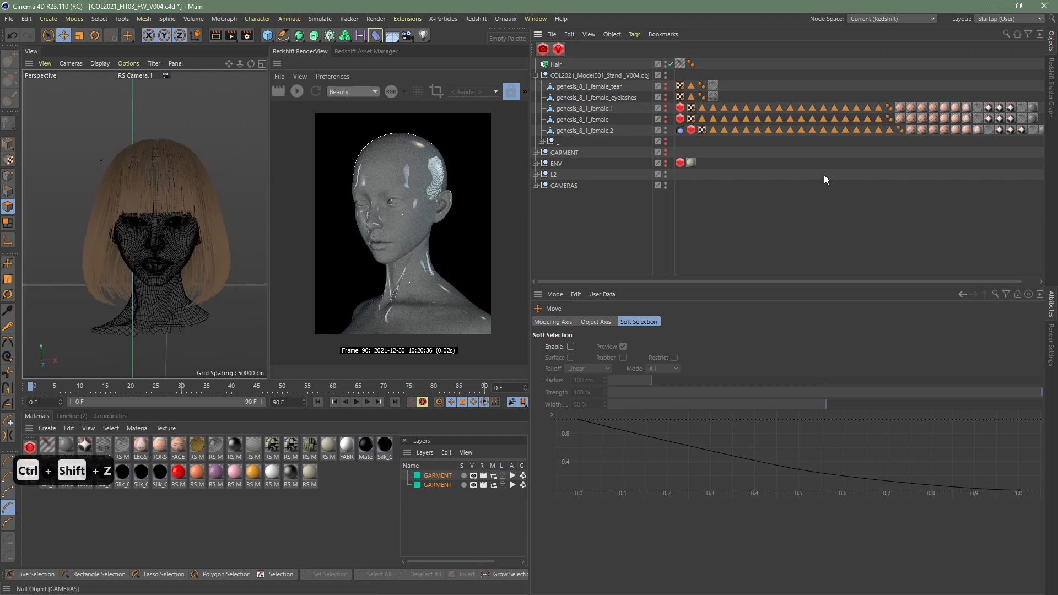
left_click(321, 490)
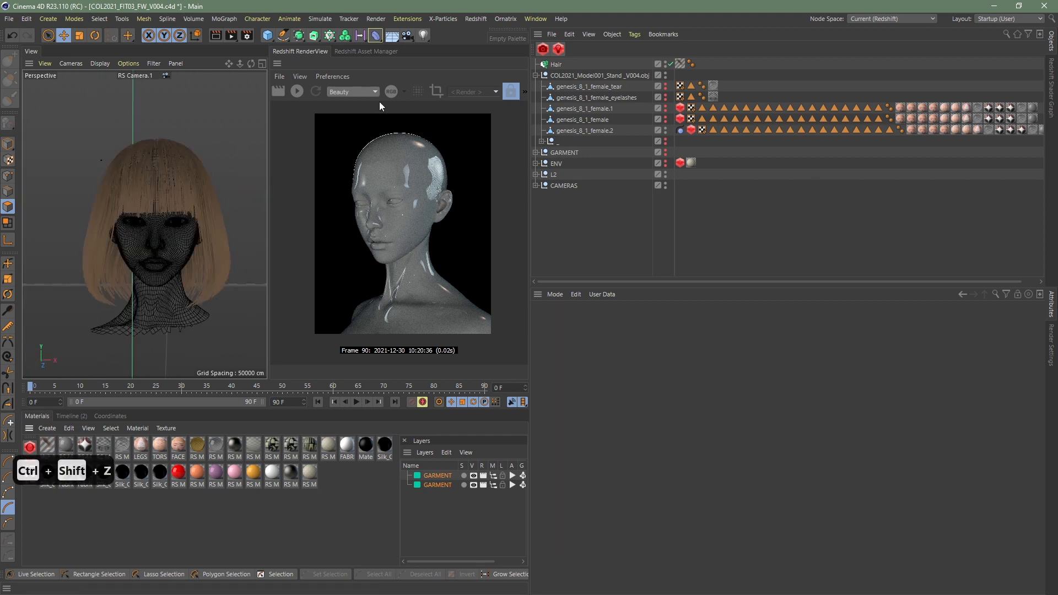
left_click(297, 92)
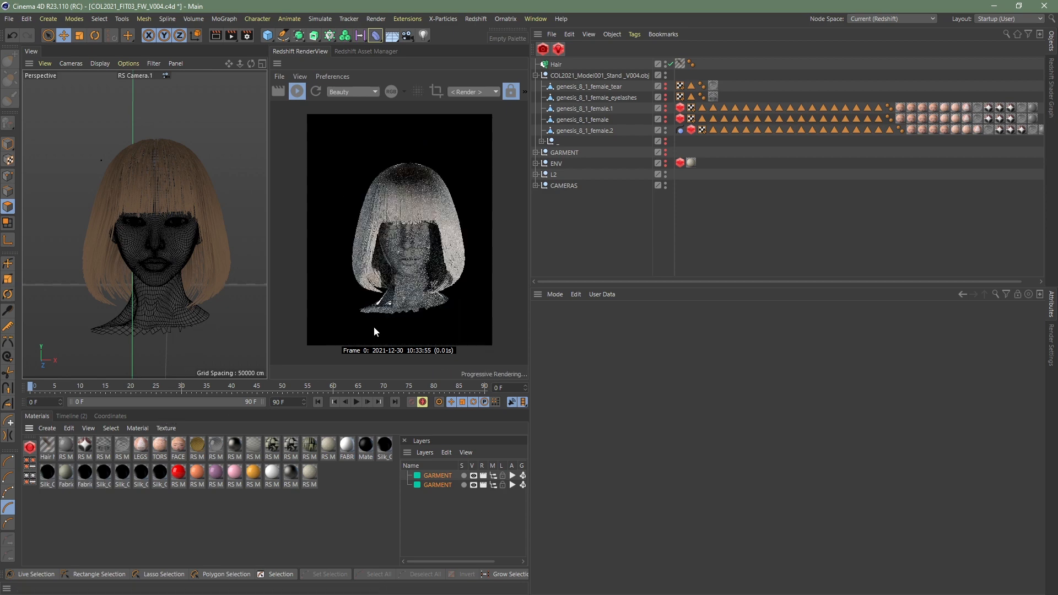
scroll(432, 264, "up", 4)
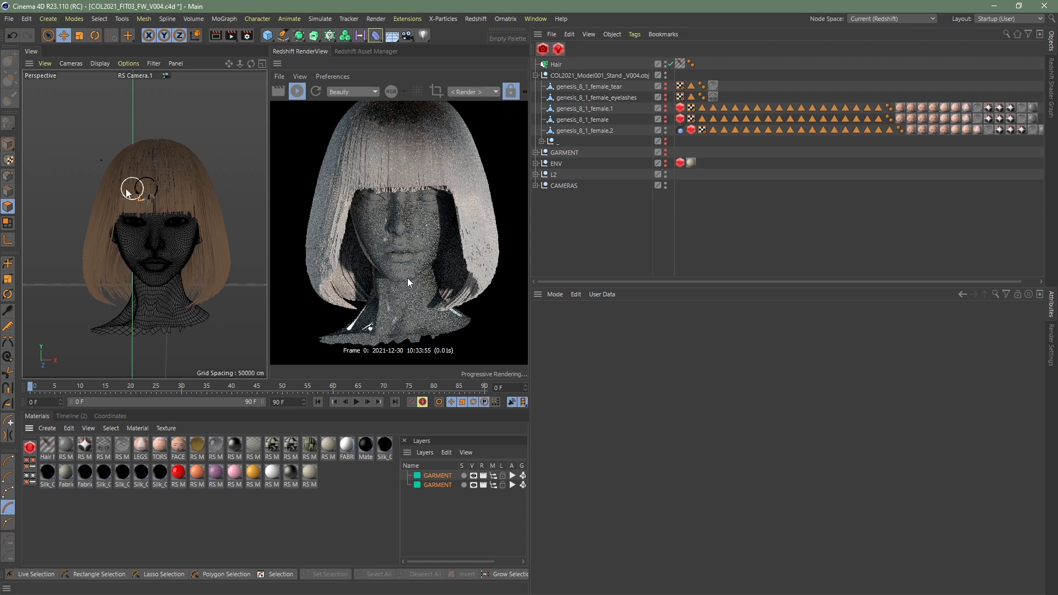
- Trim the remaining uneven strands along the fringe above the eyes with the Cut tool at radius 20, Selected Only enabled
key("ctrl+shift+z")
key("ctrl+shift+z")
key("ctrl+shift+z")
key("ctrl+shift+z")
key("ctrl+shift+z")
key("ctrl+shift+z")
key("ctrl+shift+z")
key("ctrl+shift+z")
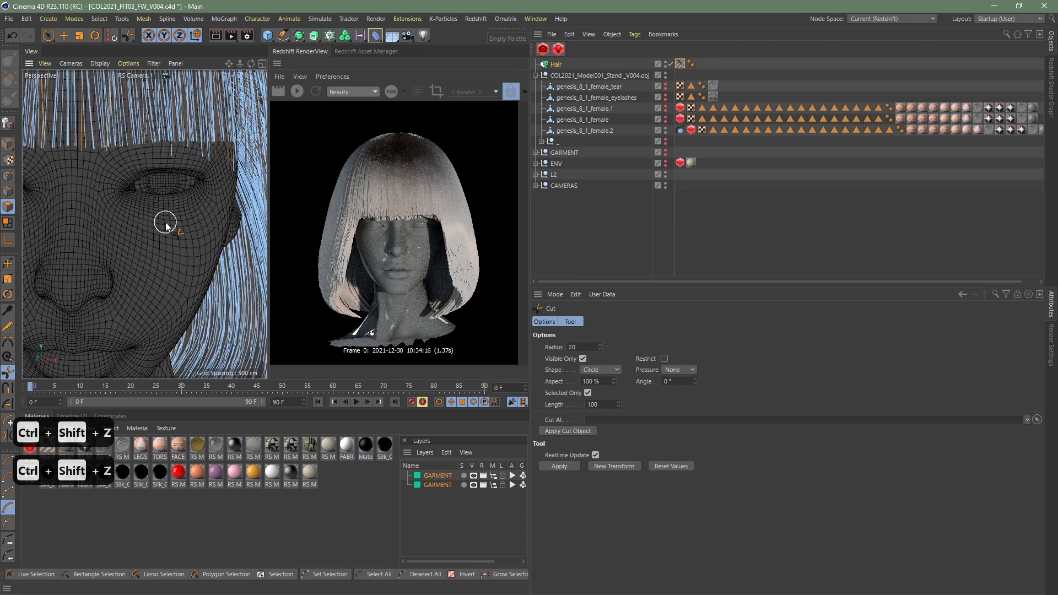
key("ctrl+shift+z")
key("ctrl+shift+z")
key("ctrl+shift+z")
key("ctrl+shift+z")
key("ctrl+shift+z")
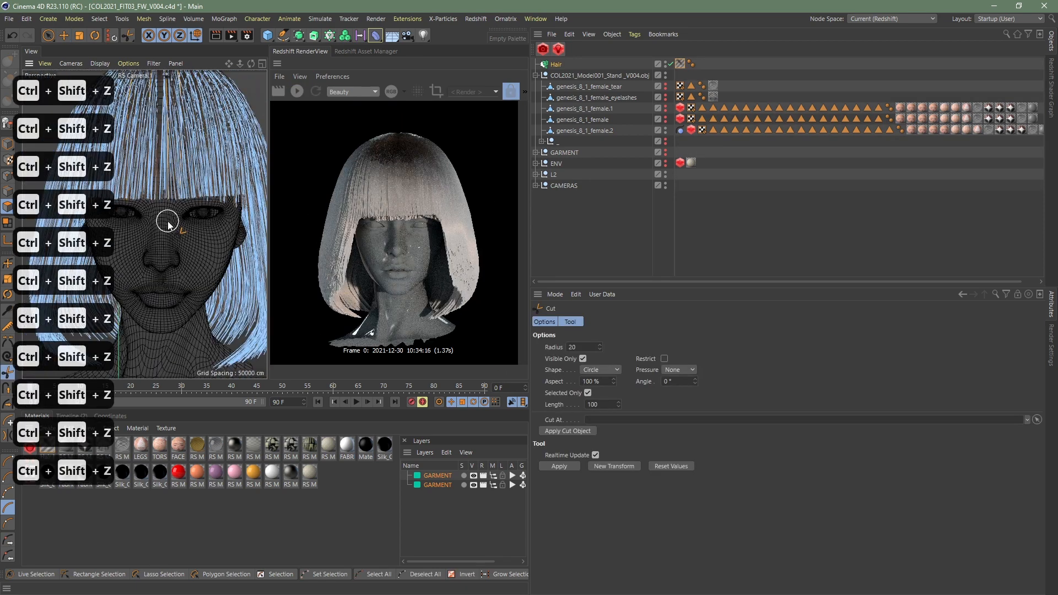
left_click(64, 36)
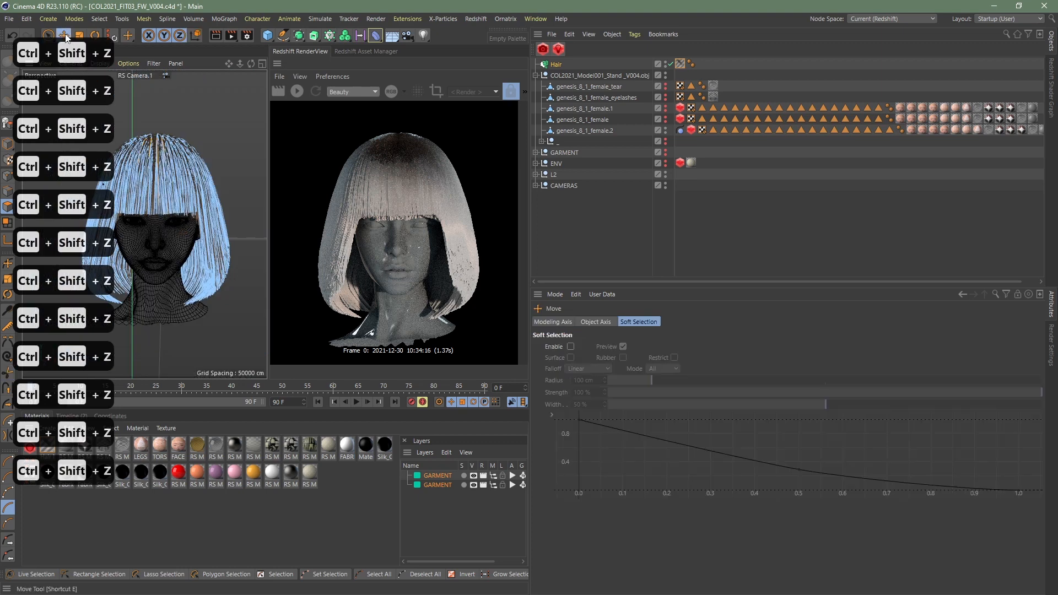
- Examine the tag, color, specular and basic properties of the Hair object's Hair Mat material
left_click(607, 233)
left_click(578, 64)
left_click(680, 64)
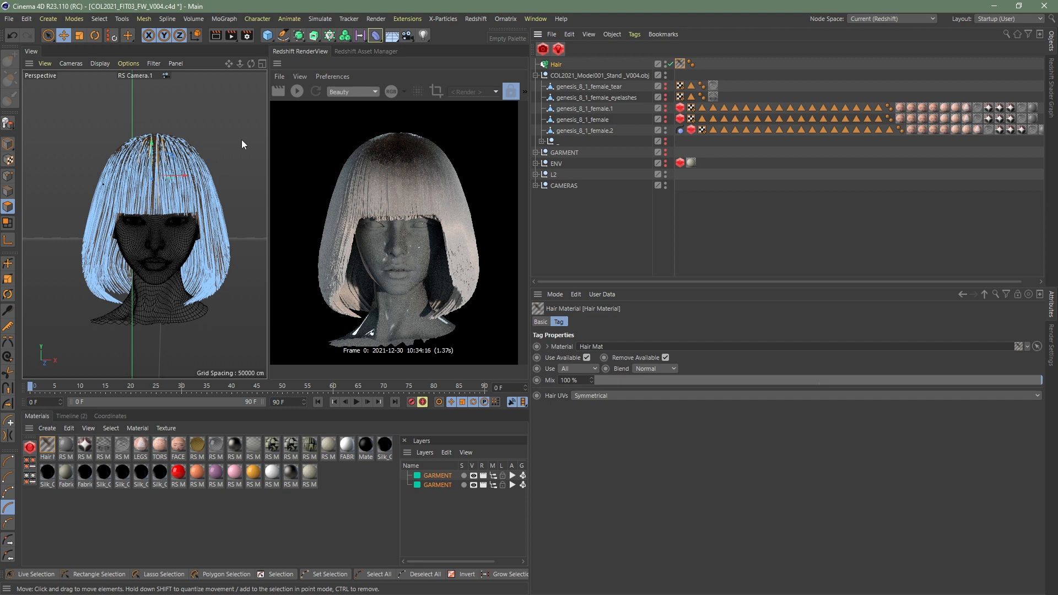
left_click(606, 231)
left_click(554, 64)
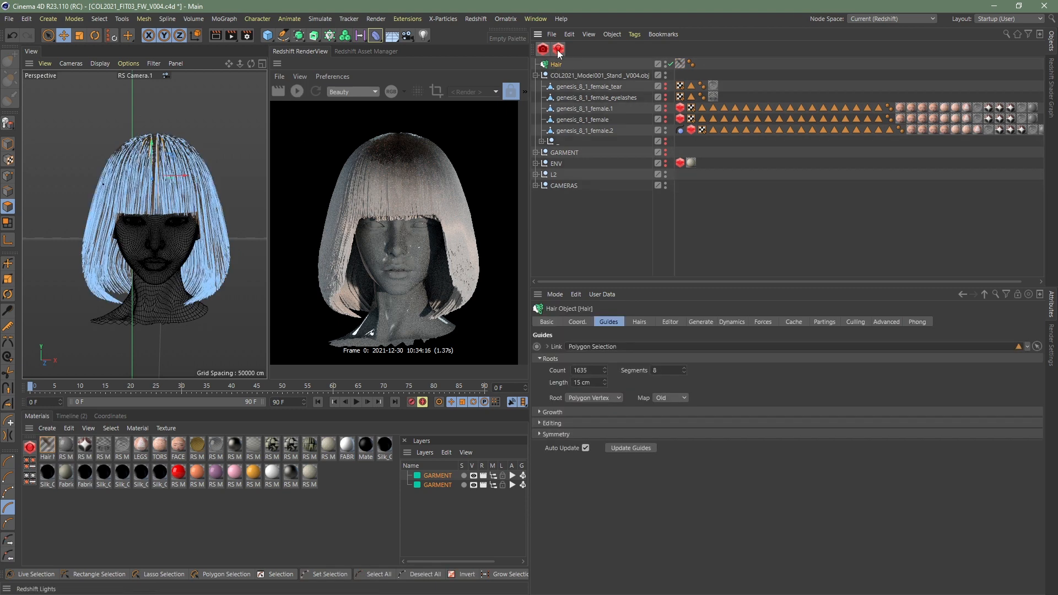
left_click(680, 64)
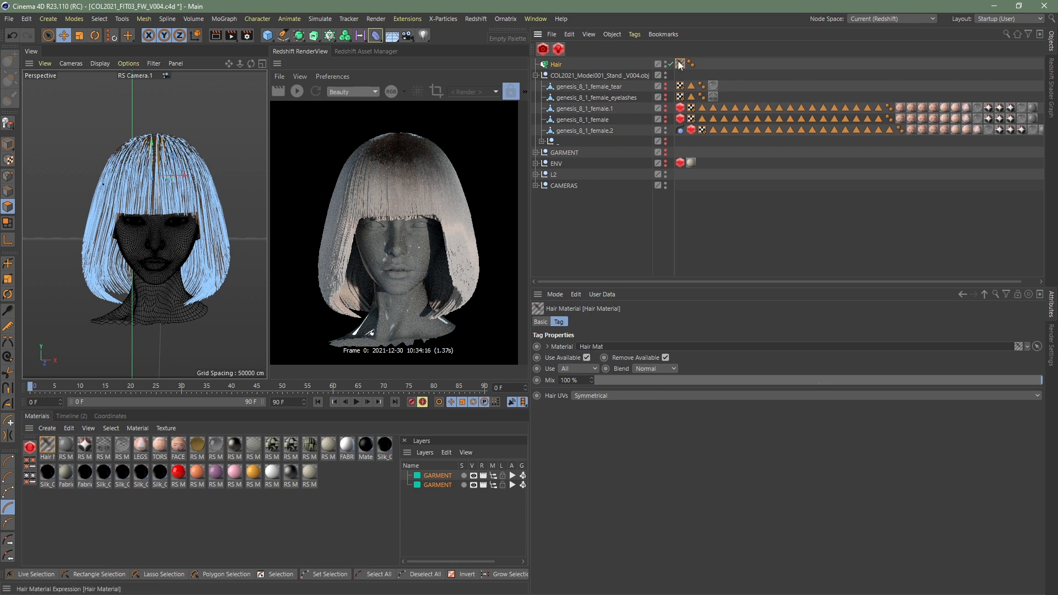
left_click(47, 446)
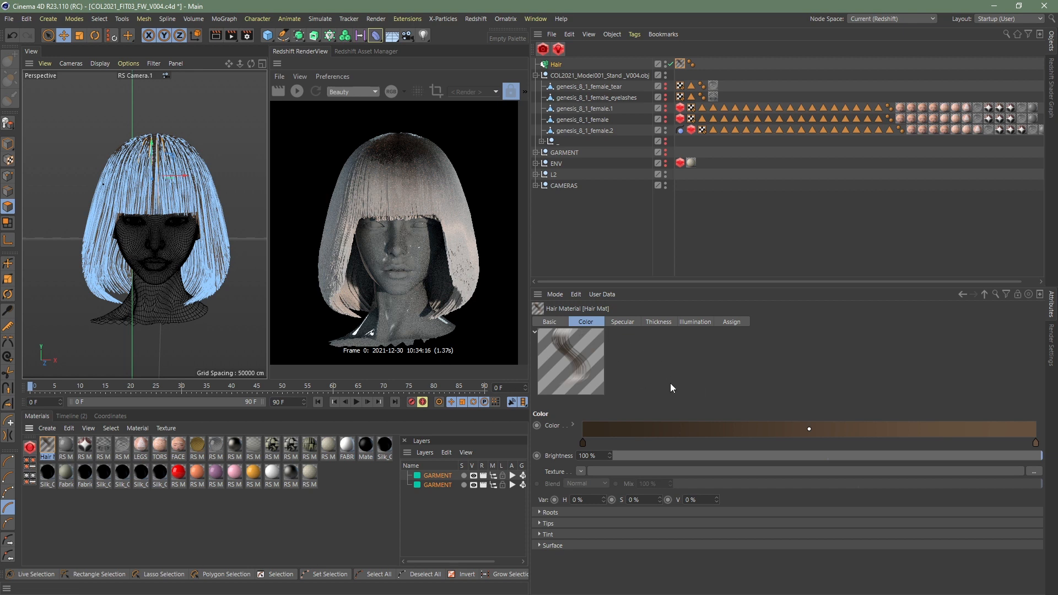
left_click(635, 323)
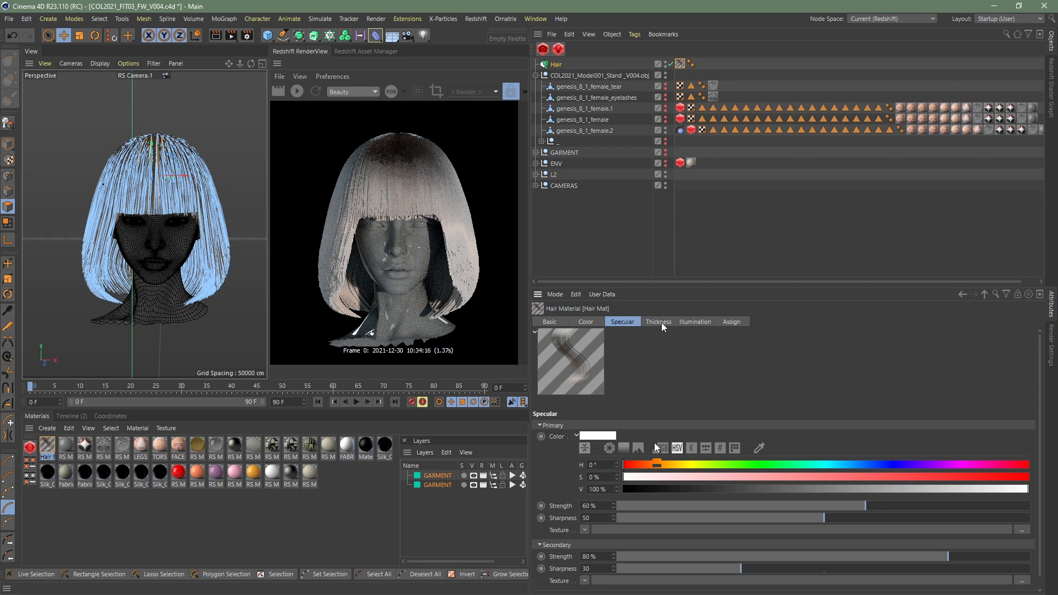
left_click(549, 322)
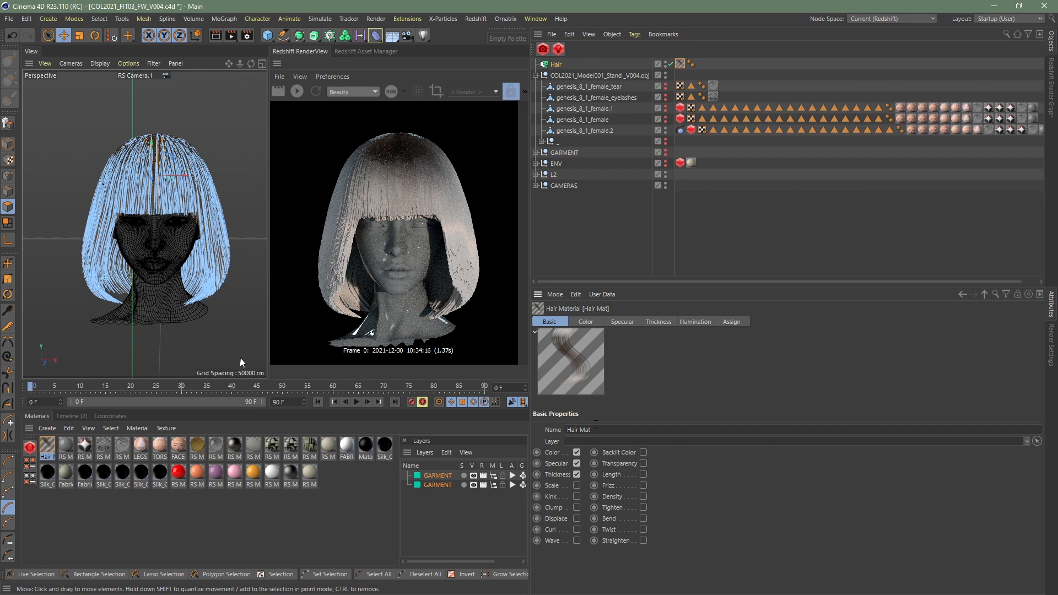
- Set the hair material's thickness to 0.04 cm at the root and 0.02 cm at the tip
left_click(659, 322)
left_click_drag(601, 426, 544, 429)
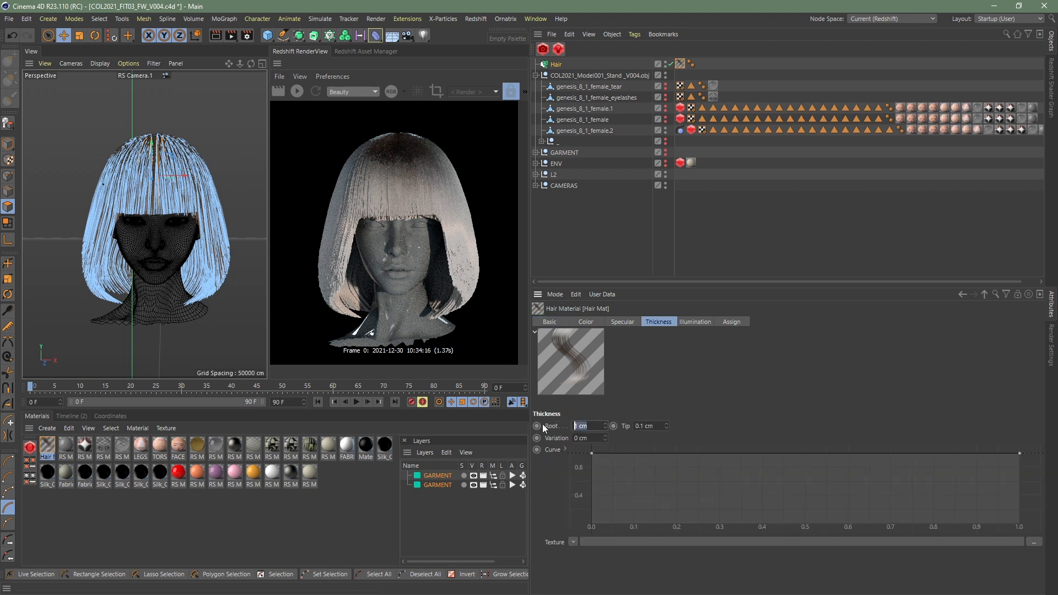
type(".04")
key("Tab")
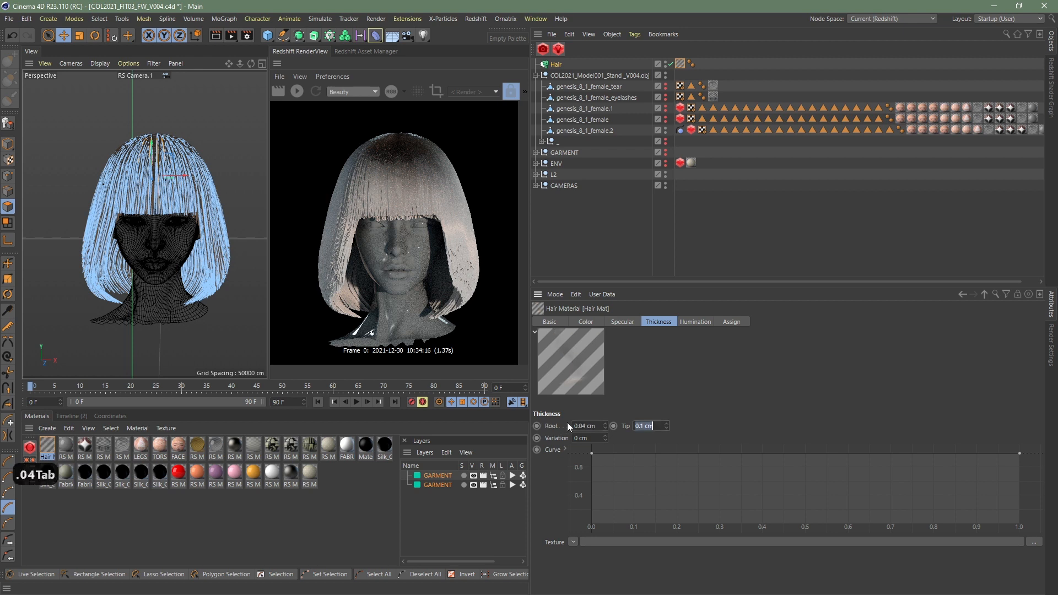
type(".02")
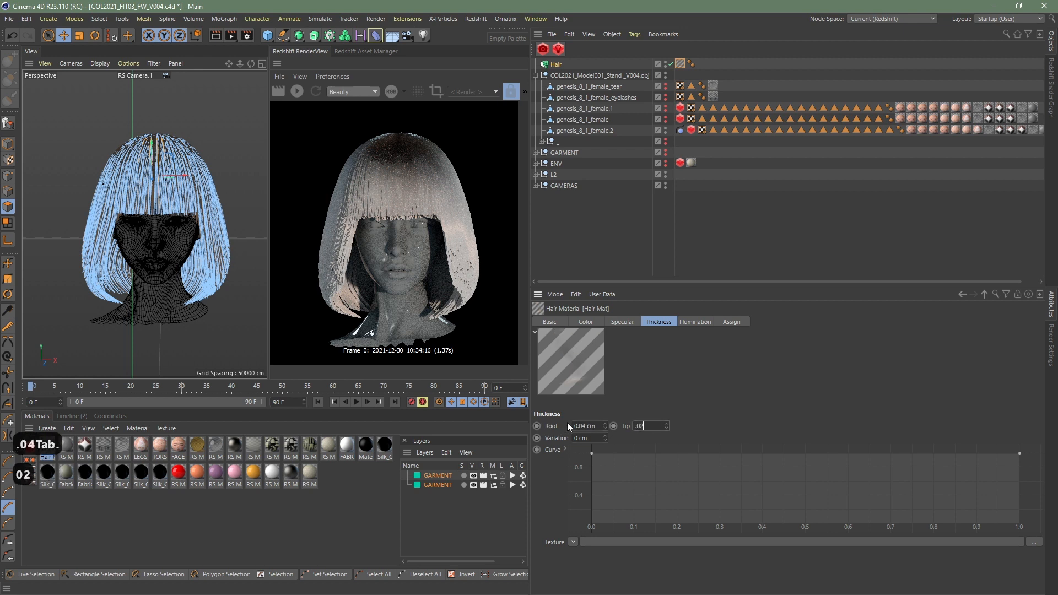
key("Return")
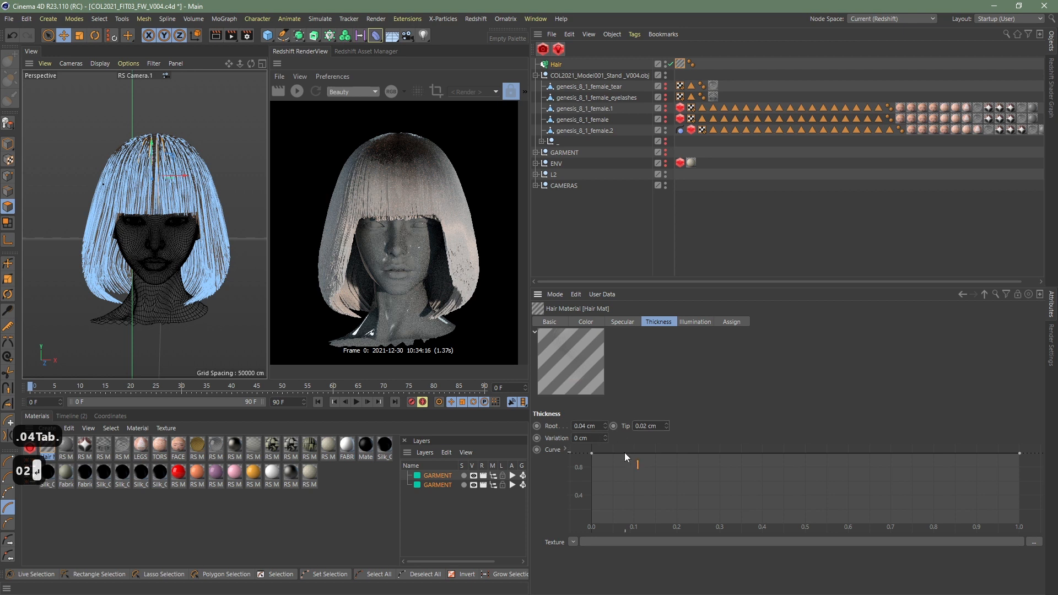
- Reshape the thickness curve to fall from about 0.4 at the root to 0.1 at the tip, and check it in the Redshift live render
left_click_drag(591, 454, 590, 488)
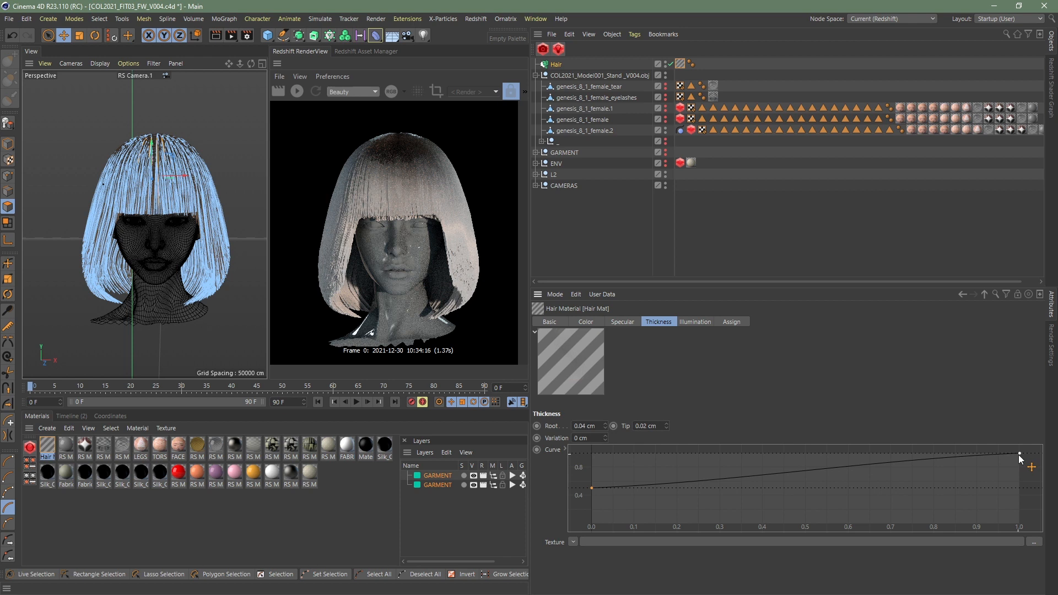
left_click_drag(1020, 454, 1020, 513)
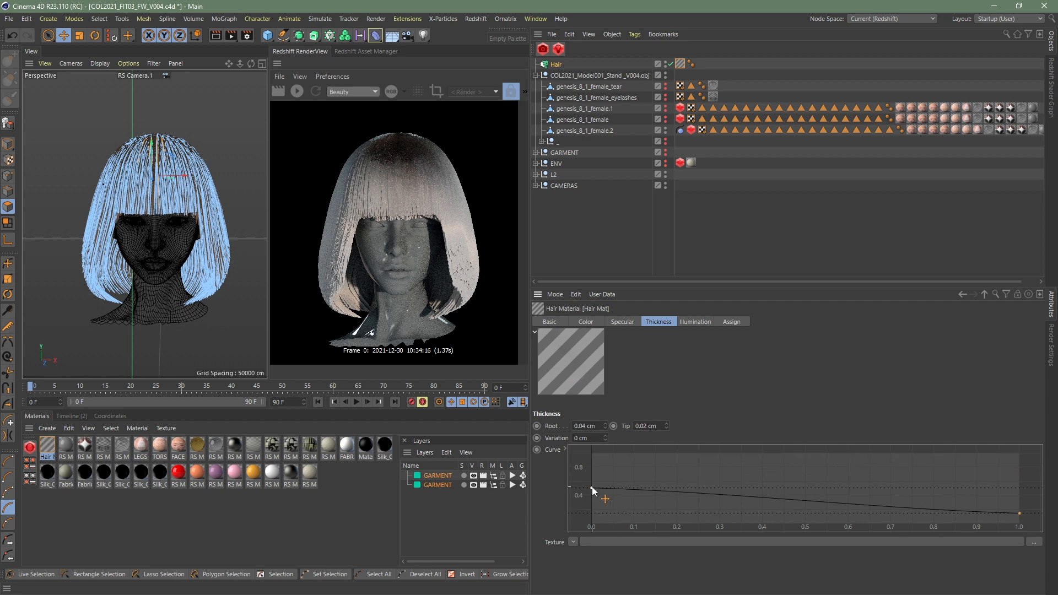
left_click_drag(591, 488, 591, 497)
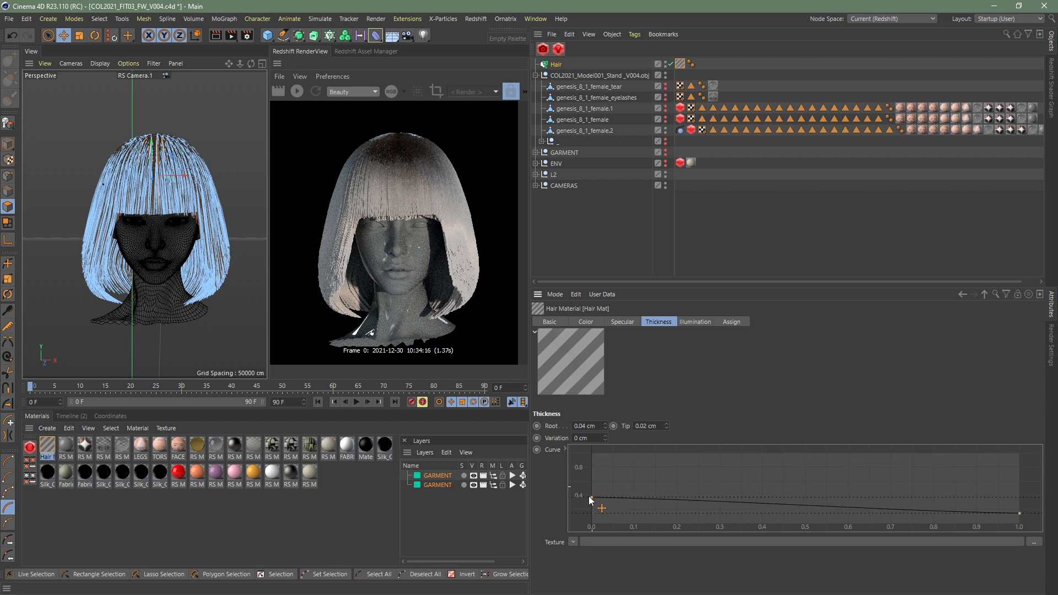
left_click(297, 91)
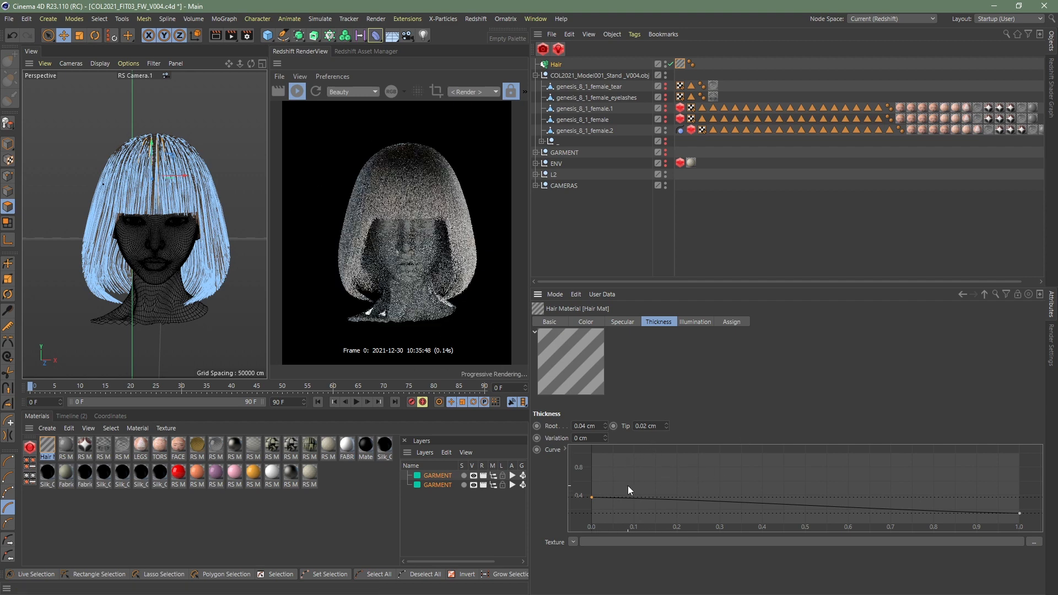
scroll(396, 236, "up", 6)
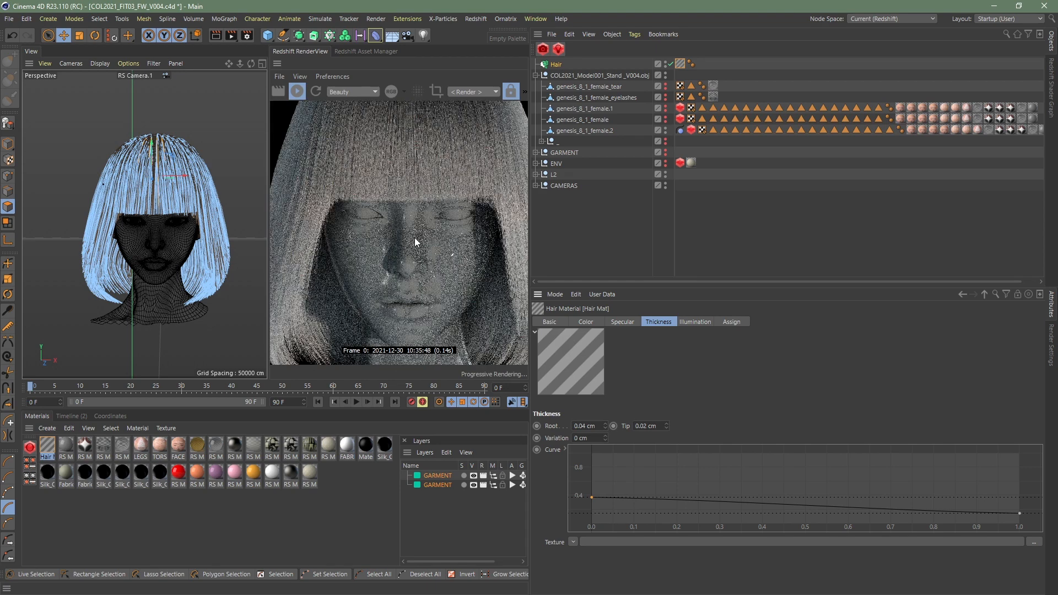
scroll(408, 220, "down", 3)
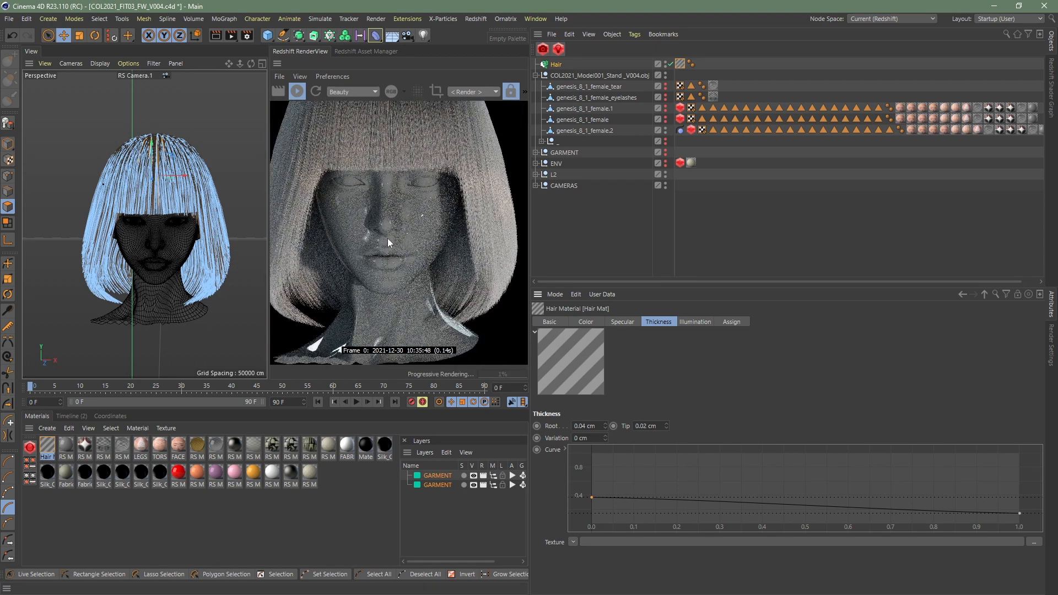
scroll(392, 239, "down", 3)
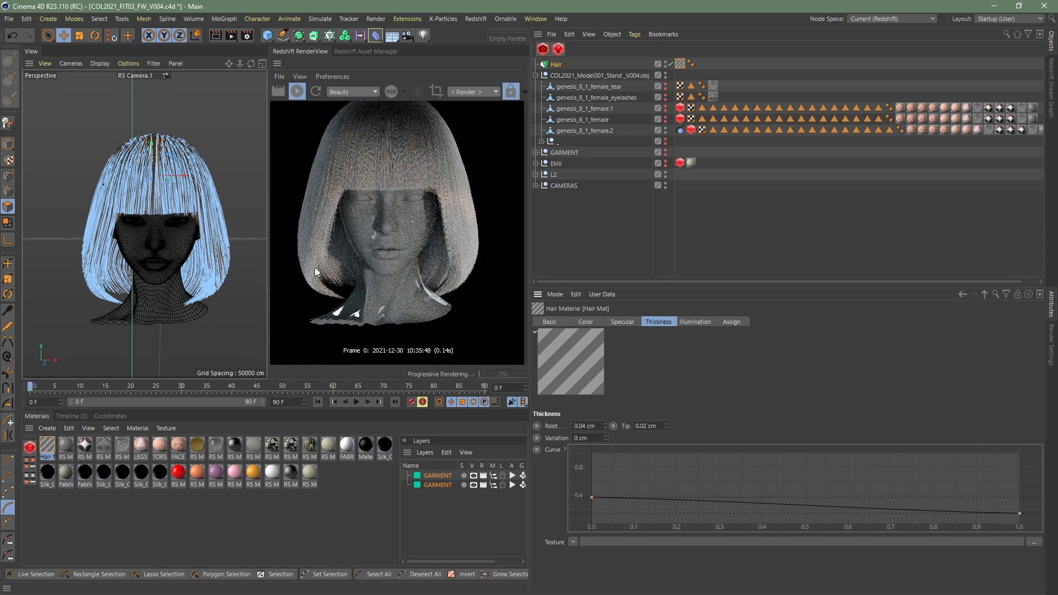
scroll(392, 232, "down", 3)
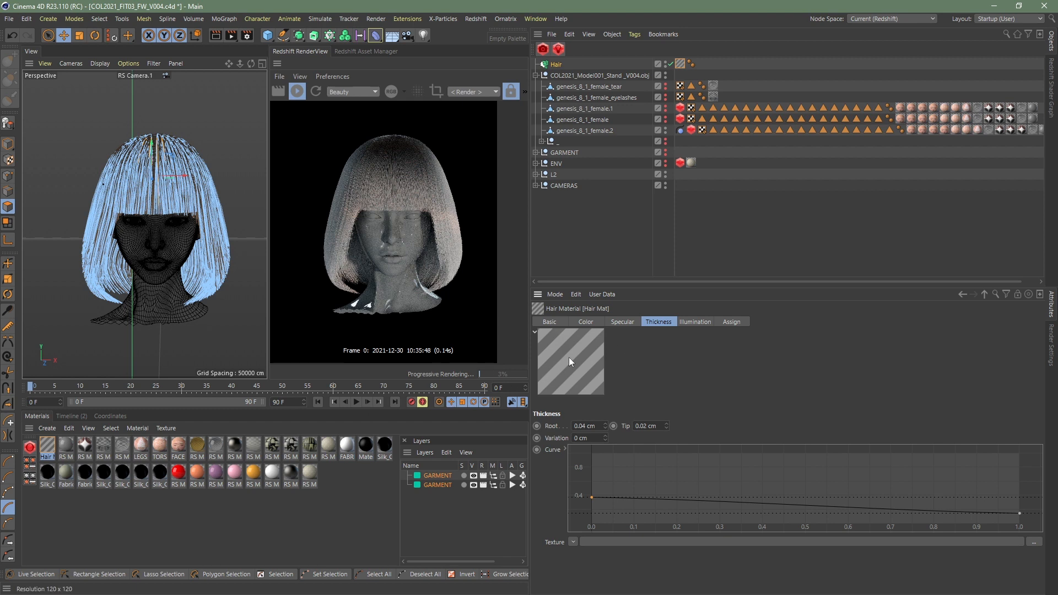
- Enable Frizz on the hair material at 5% and shift its curve's start point to about 0.65 along the strand
left_click(545, 322)
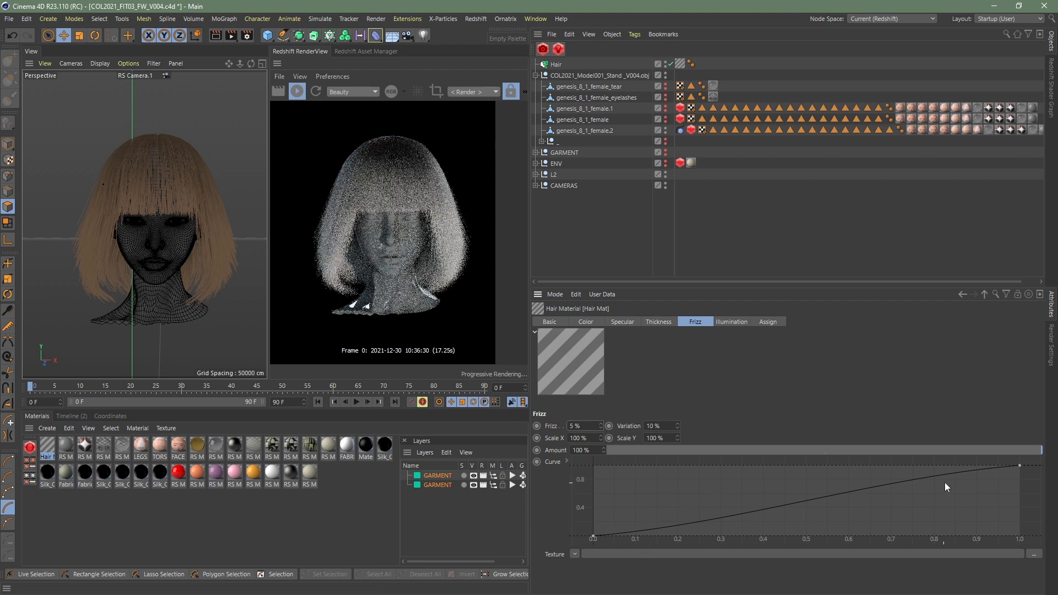
left_click(592, 535)
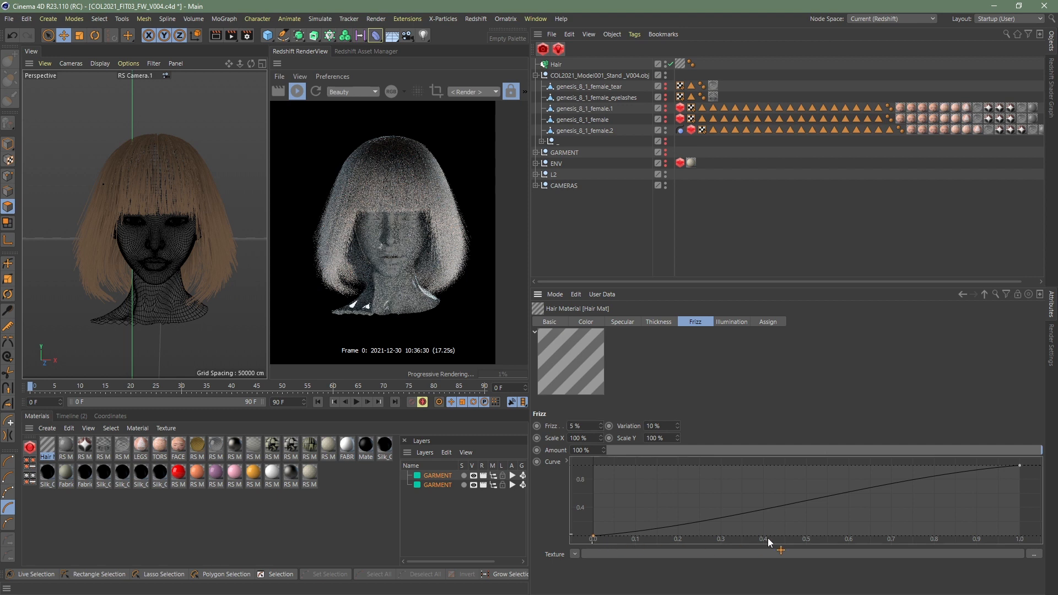
left_click_drag(843, 538, 865, 538)
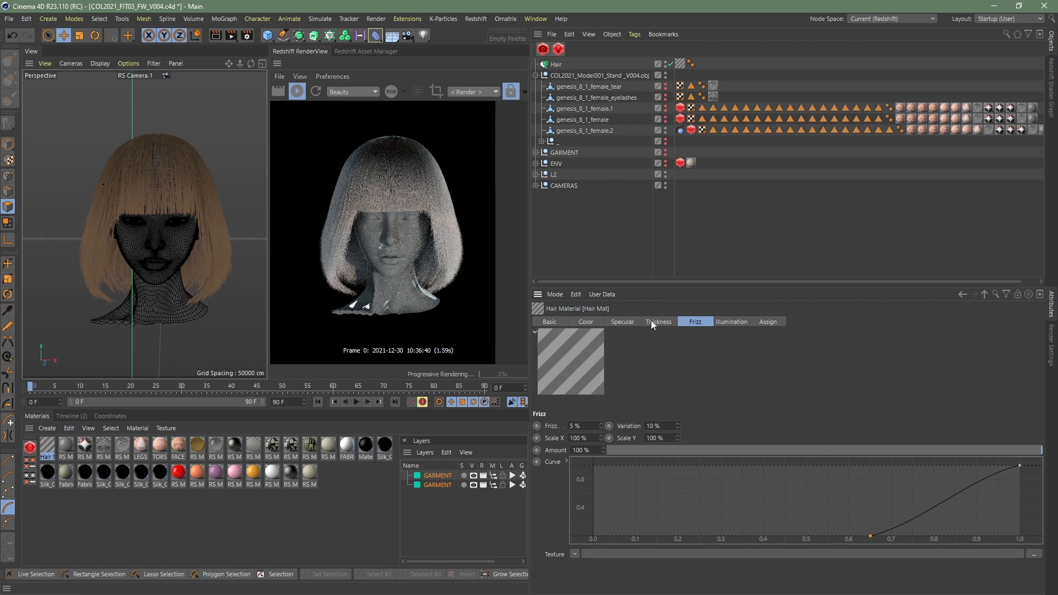
- Enable Kink on the hair material at 5%, shift its curve's start point to about 0.42, and resume the live render
left_click(550, 321)
left_click(577, 497)
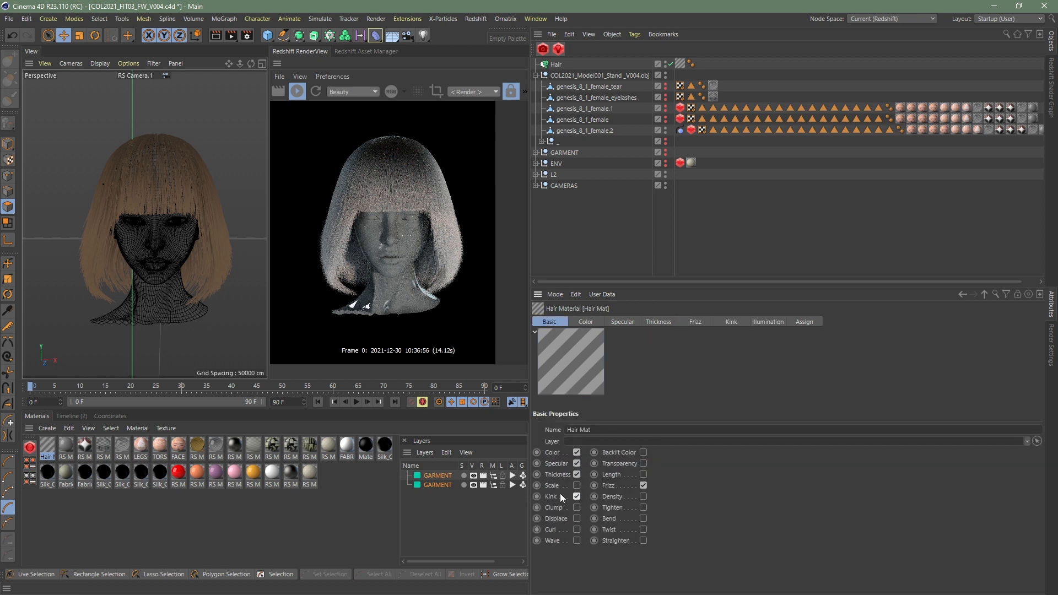
left_click(723, 323)
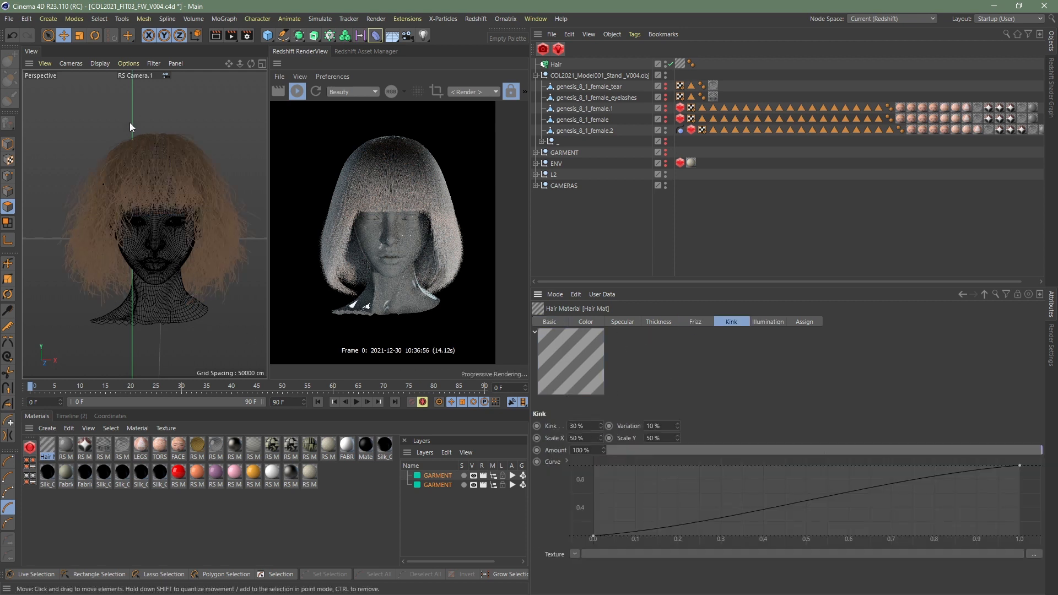
left_click(296, 91)
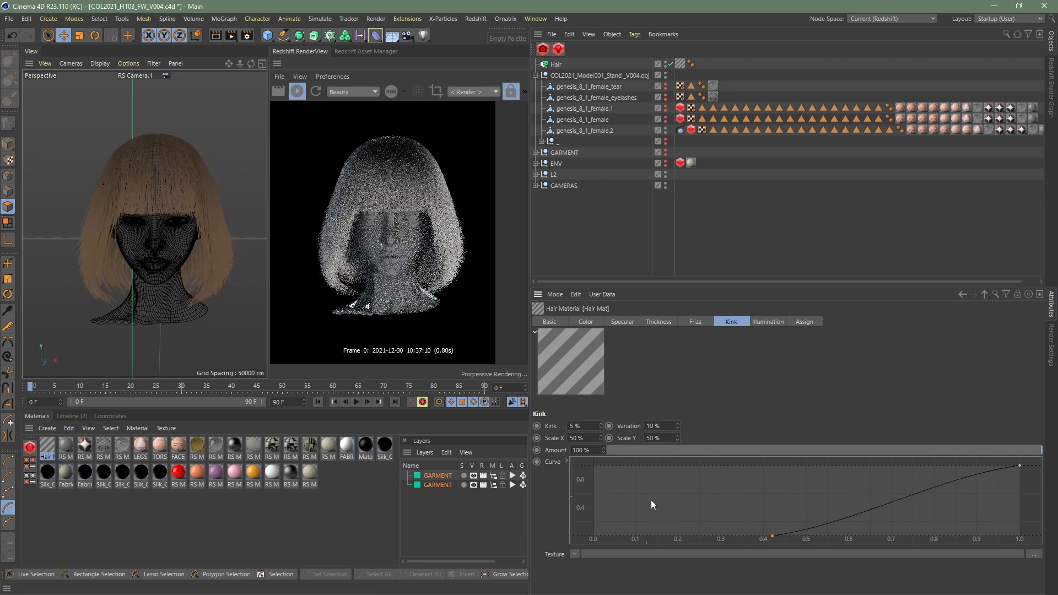
- Reshape the Kink curve into a valley, with full strength at root and tip and zero at about 0.5
left_click(880, 507, "ctrl")
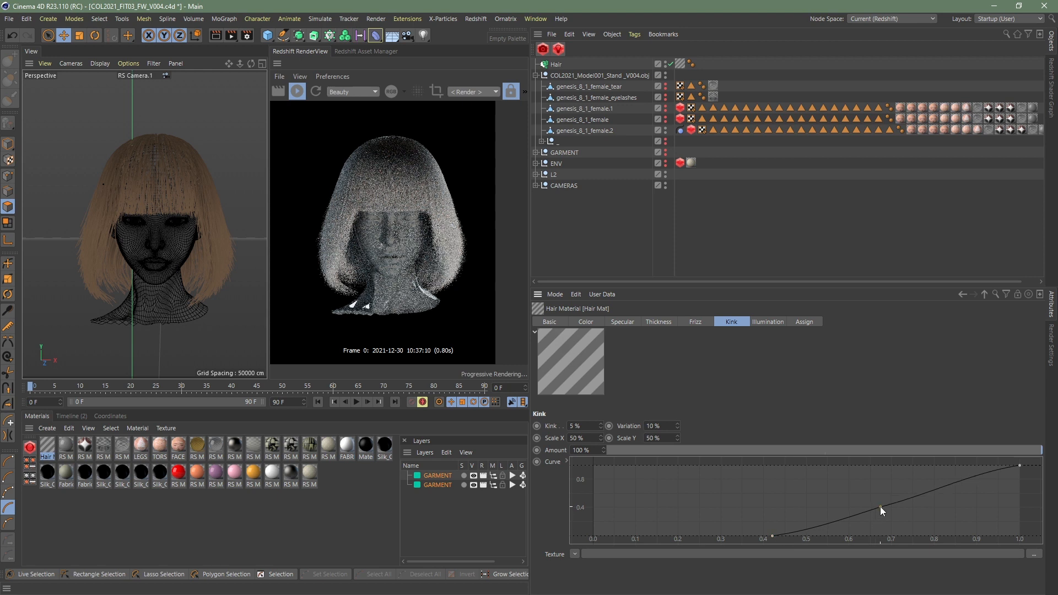
left_click_drag(880, 507, 875, 541)
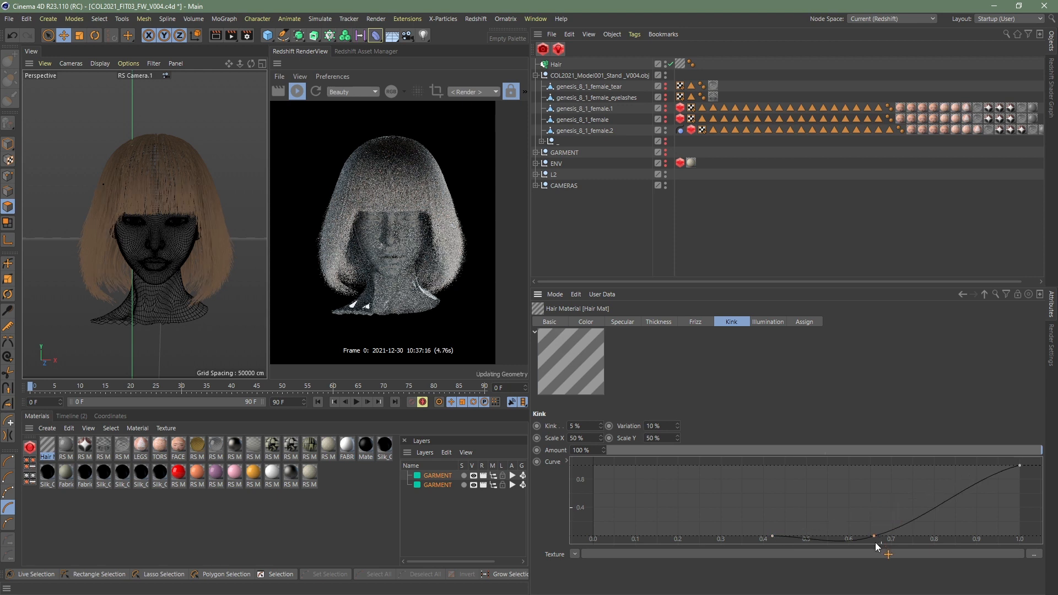
left_click_drag(616, 485, 597, 470)
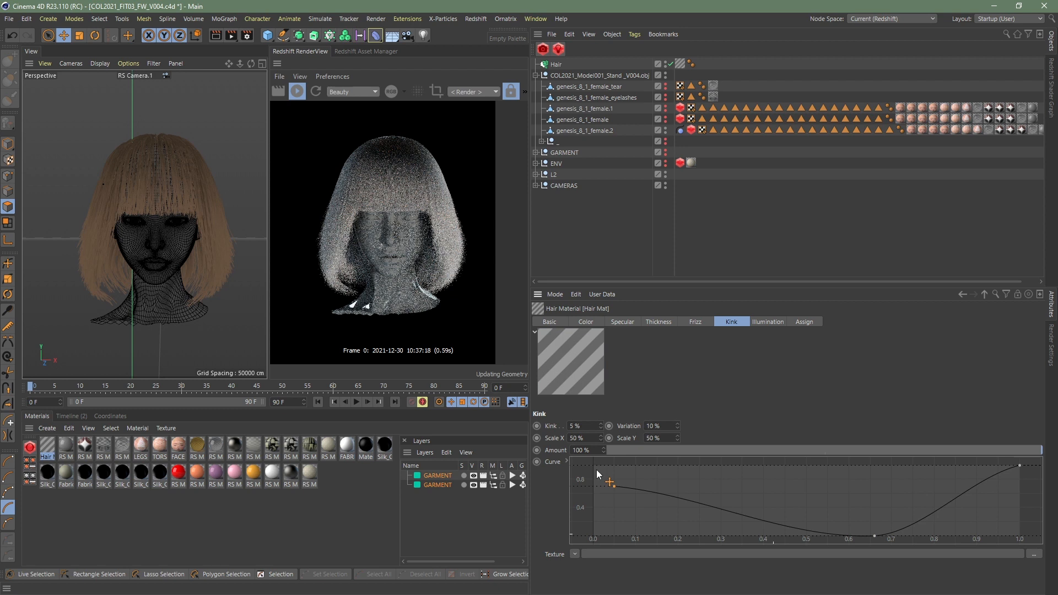
left_click_drag(596, 469, 593, 465)
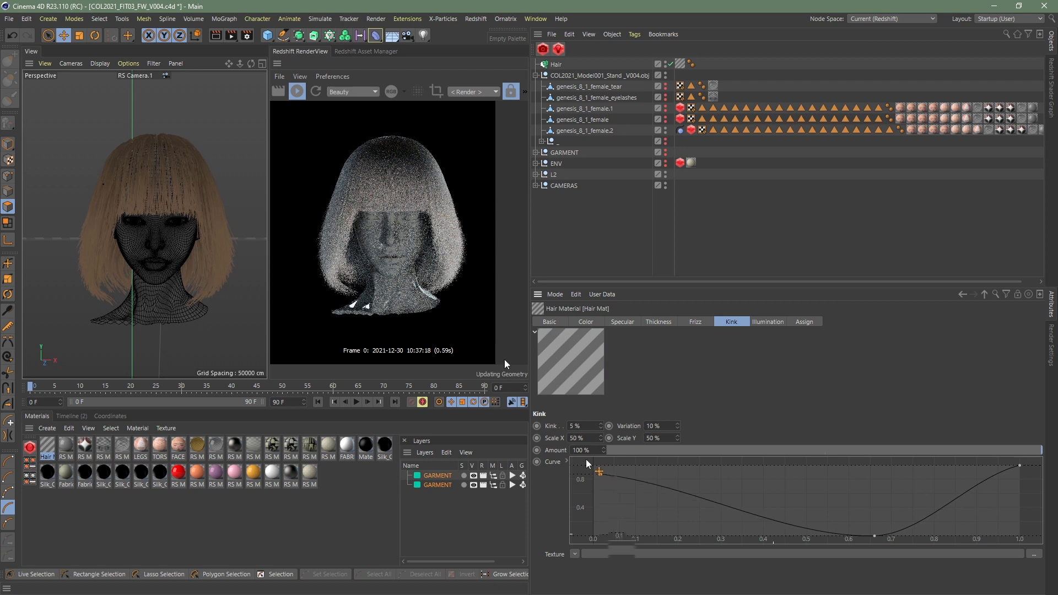
left_click_drag(874, 536, 810, 536)
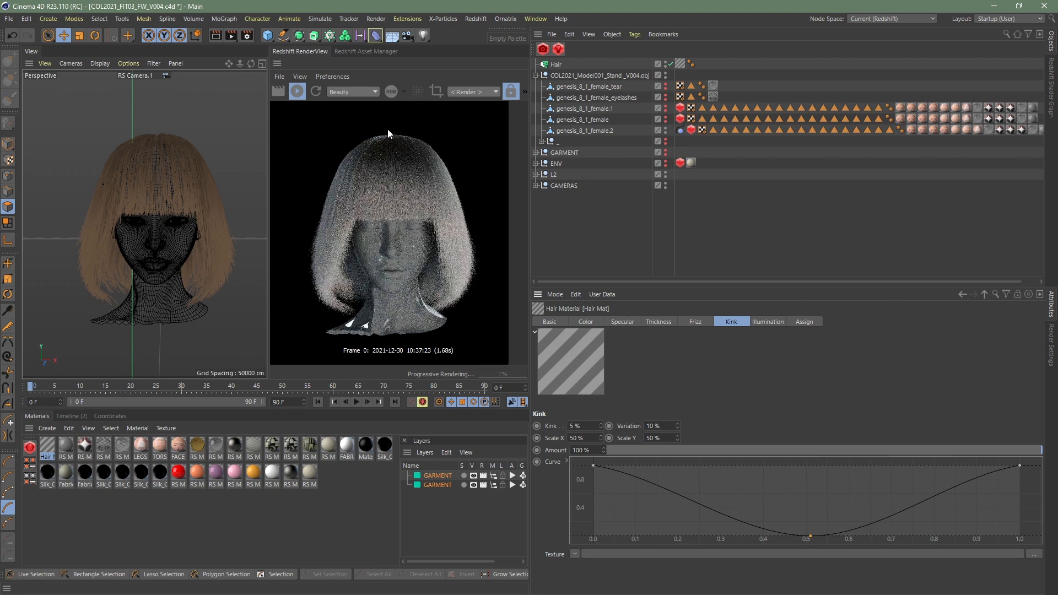
- Examine the crown, fringe and side ends of the kinked hair up close in the live render, and clear the selection
scroll(388, 135, "up", 3)
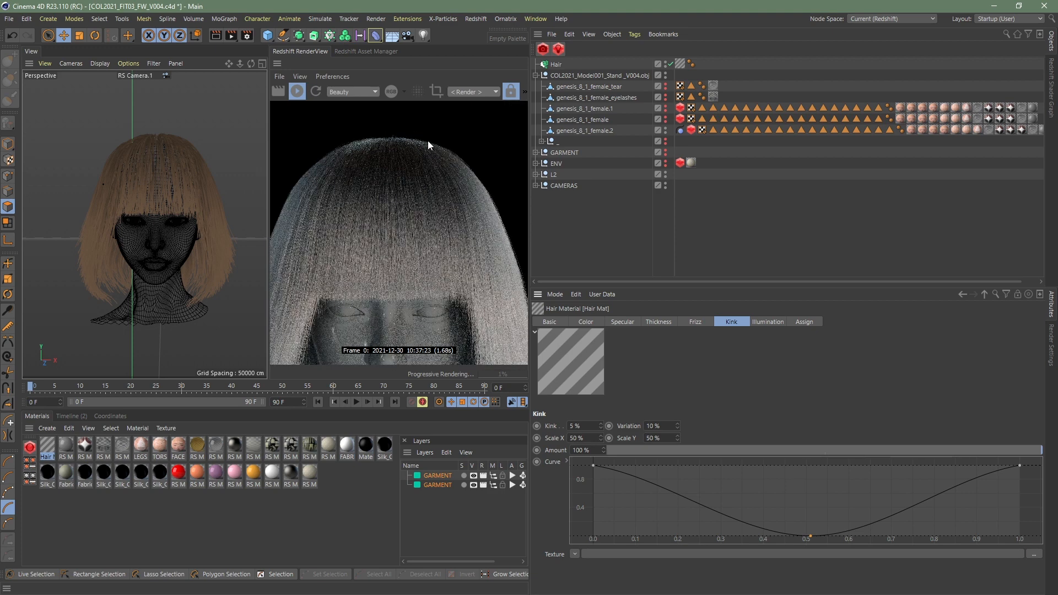
scroll(321, 257, "down", 3)
scroll(323, 232, "up", 4)
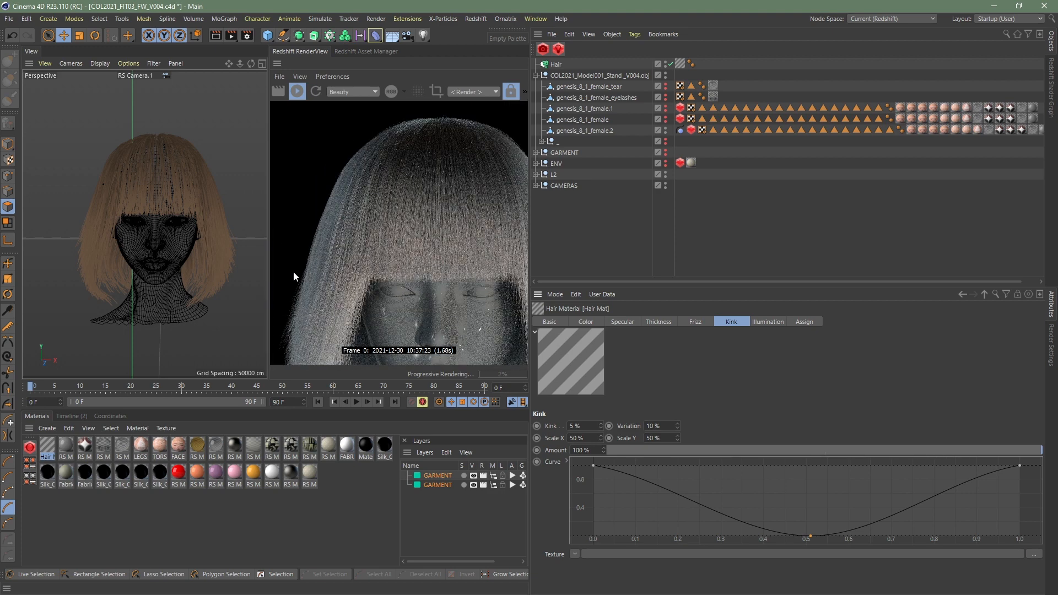
scroll(389, 210, "down", 3)
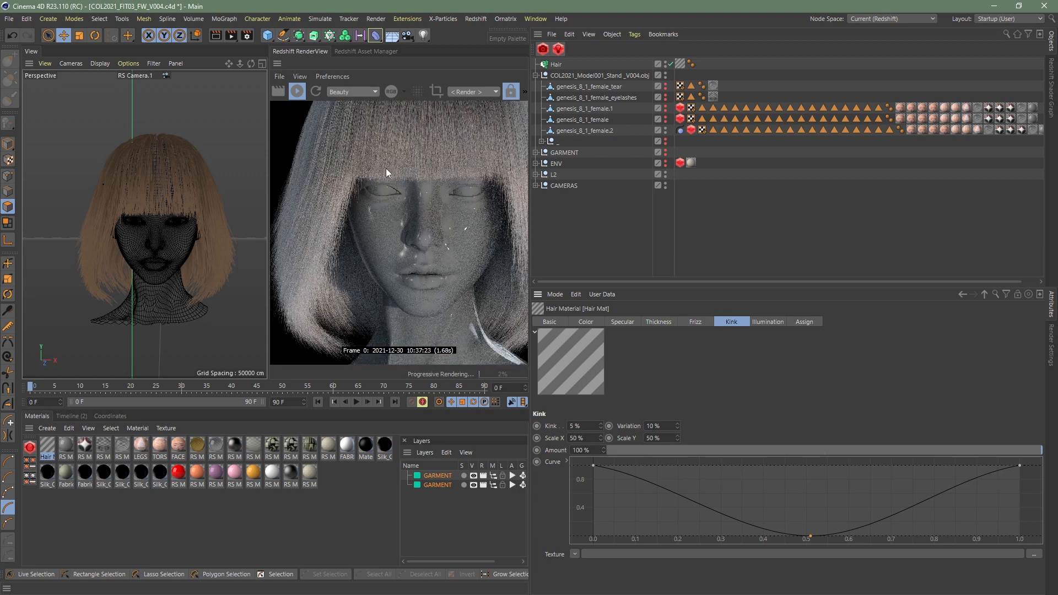
scroll(294, 245, "up", 3)
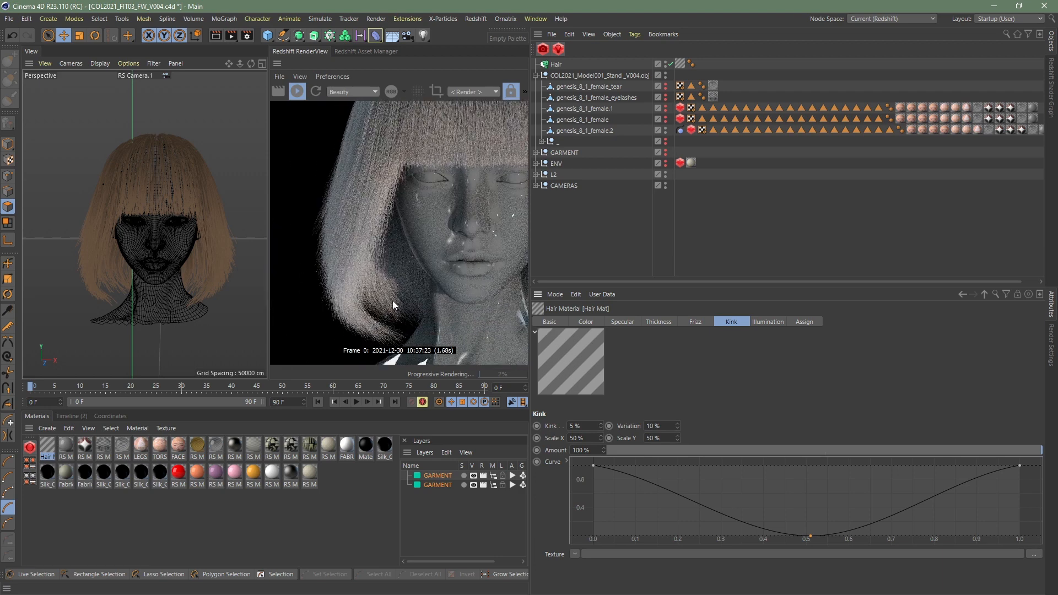
scroll(376, 262, "down", 3)
scroll(463, 295, "down", 3)
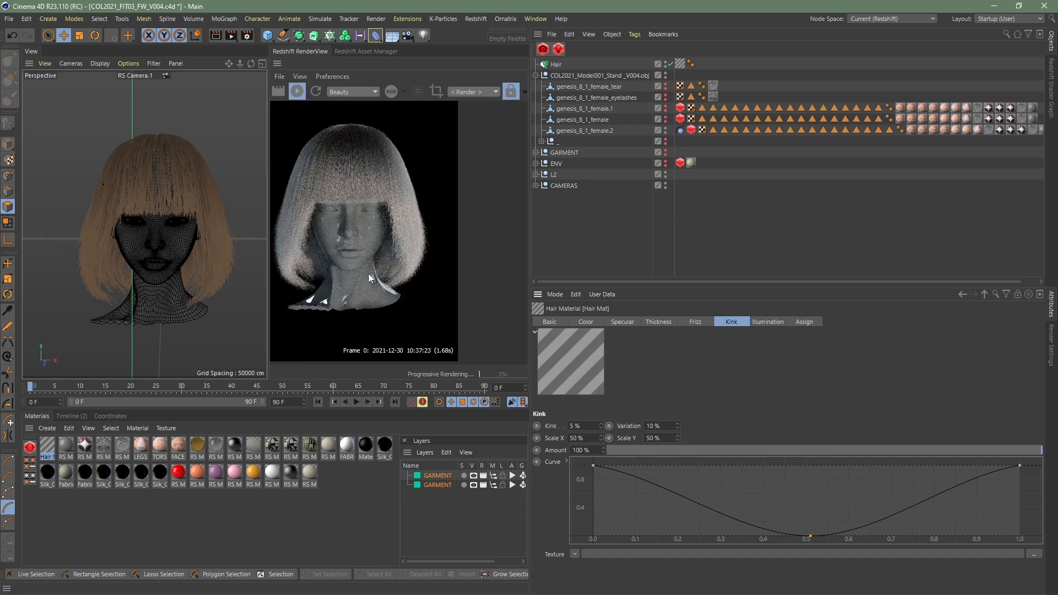
left_click(173, 248)
left_click(637, 236)
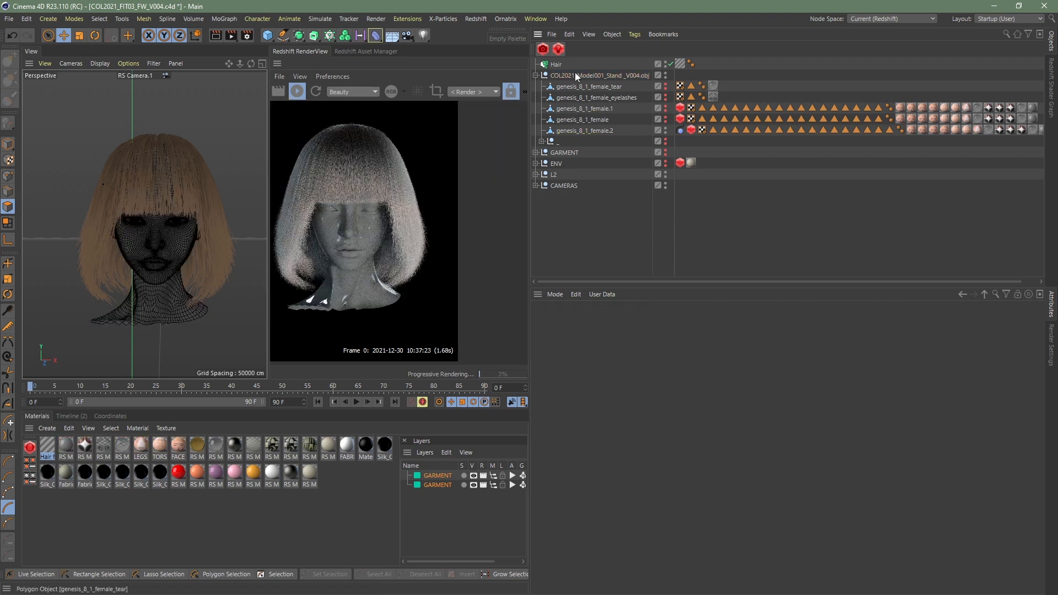
- Enable Displace on the Hair object's hair material and open its X, Y and Z displacement curves
left_click(564, 65)
left_click(55, 449)
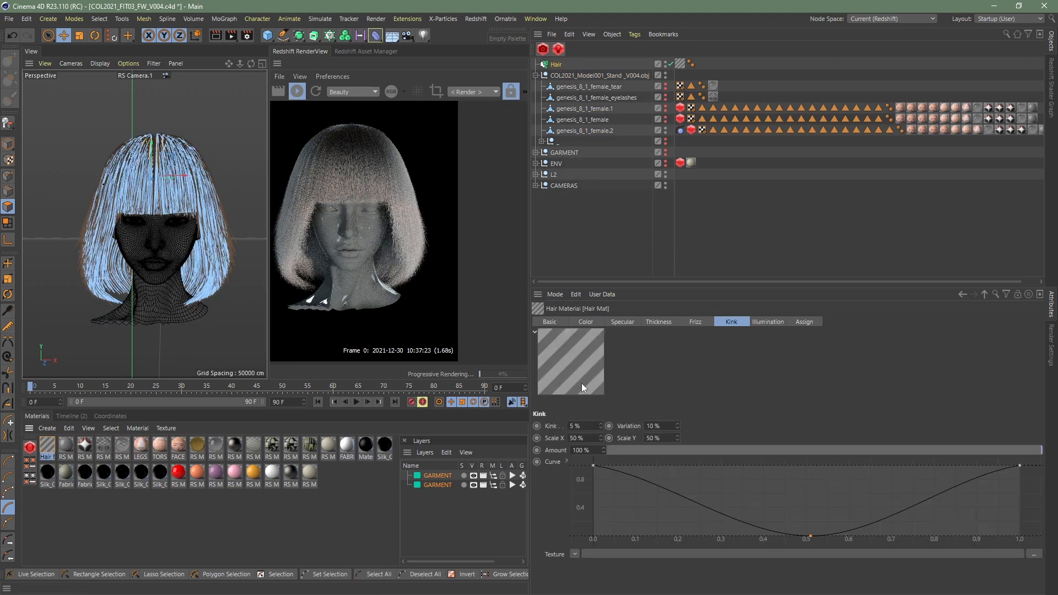
left_click(549, 322)
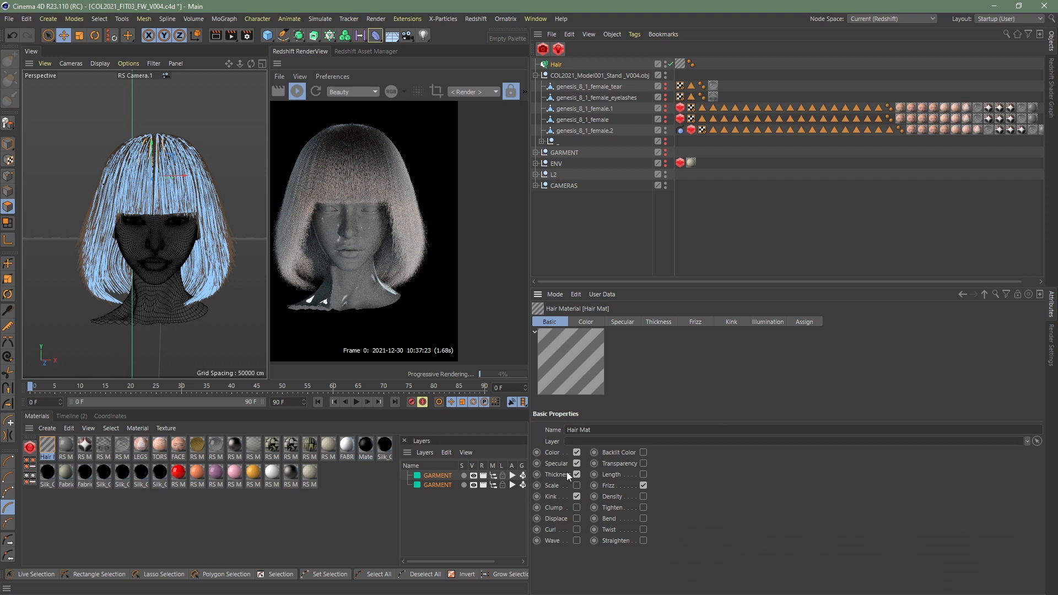
left_click(577, 518)
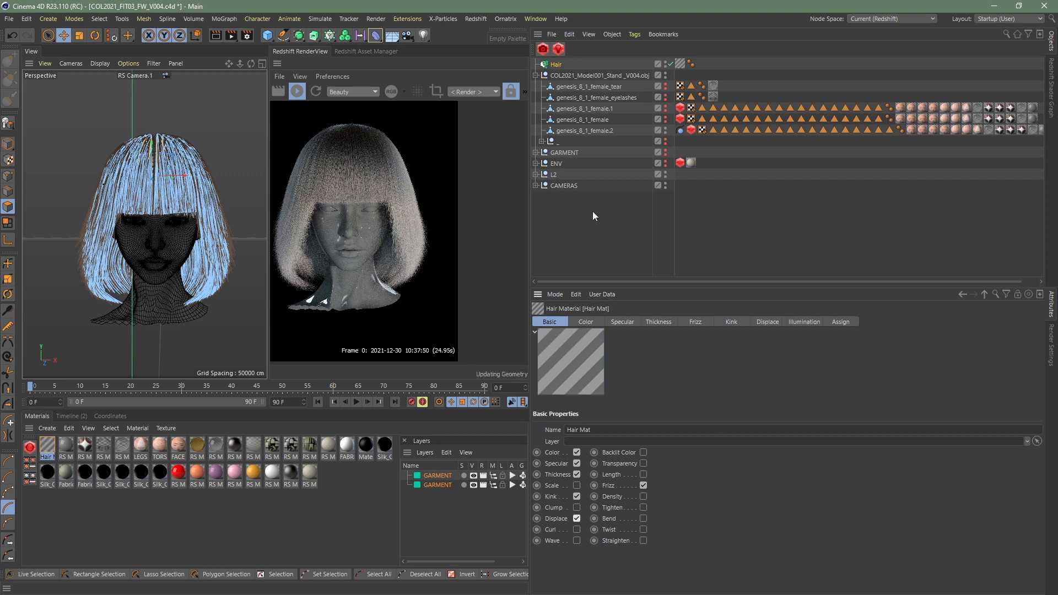
left_click(766, 322)
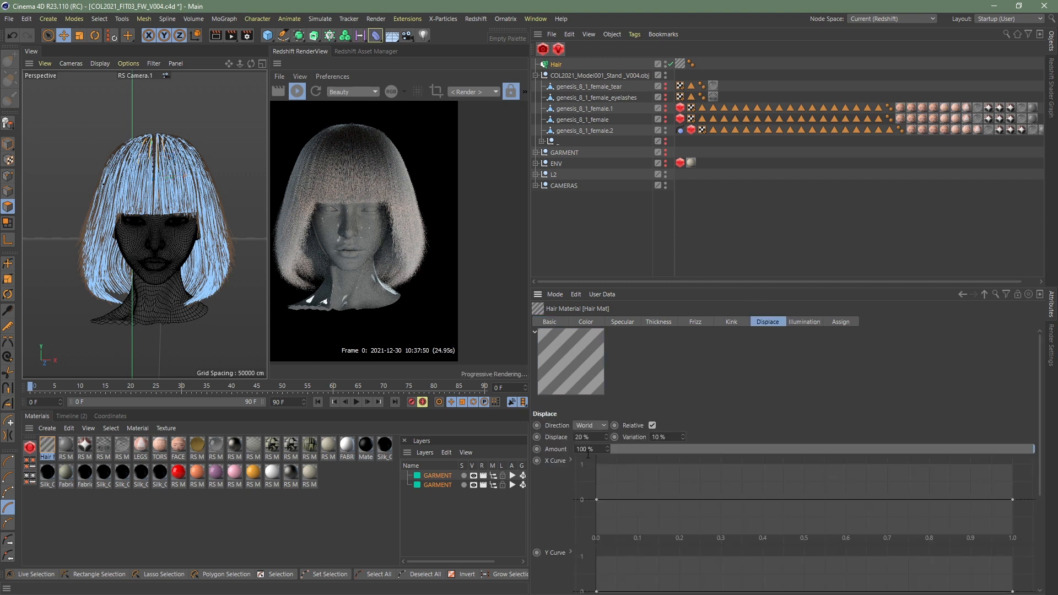
scroll(568, 475, "down", 3)
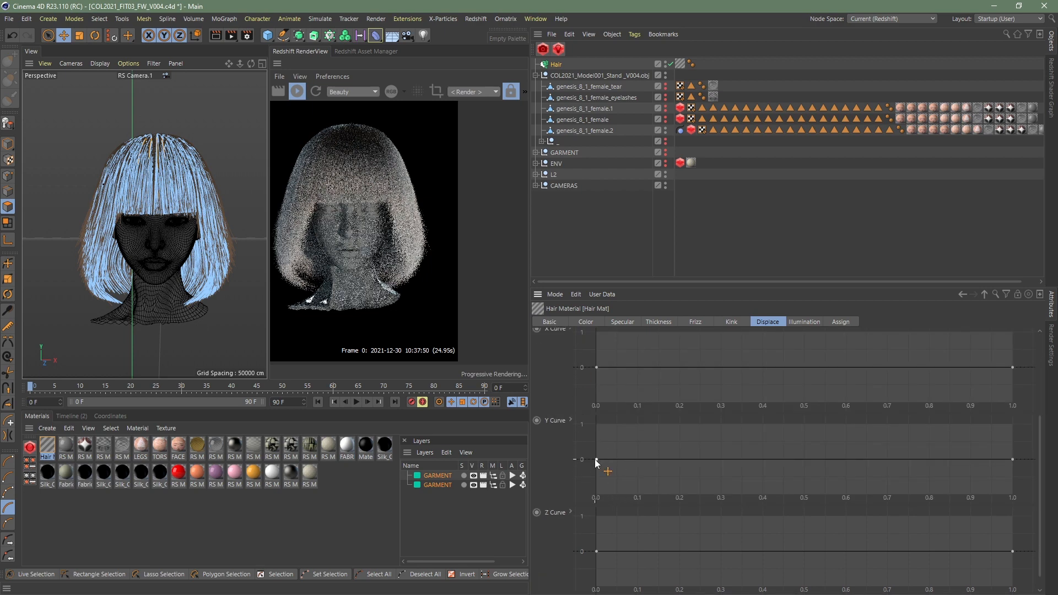
scroll(570, 381, "up", 3)
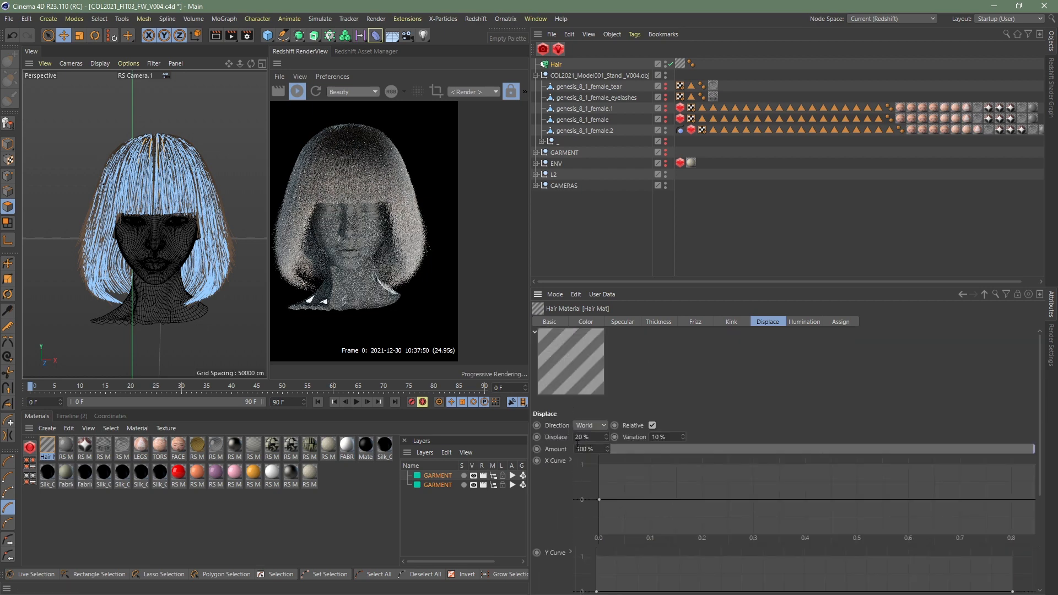
scroll(567, 458, "down", 4)
scroll(567, 458, "up", 4)
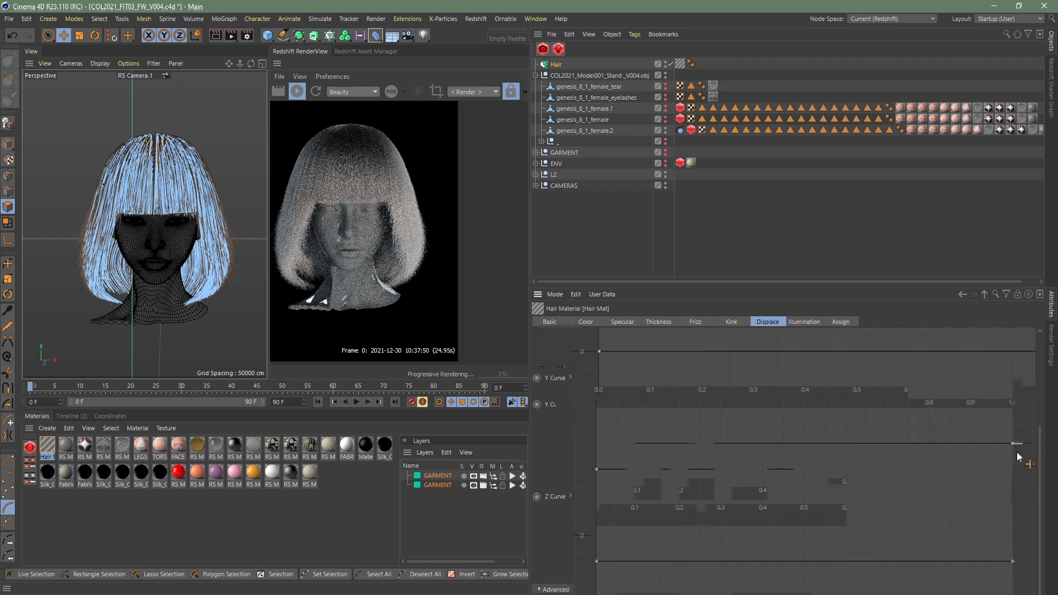
- Shape the Displace Y curve to rise from about -0.35 at the root to 0.3 at the tip, and raise the X curve's start to about 0.2
left_click_drag(1017, 452, 1014, 420)
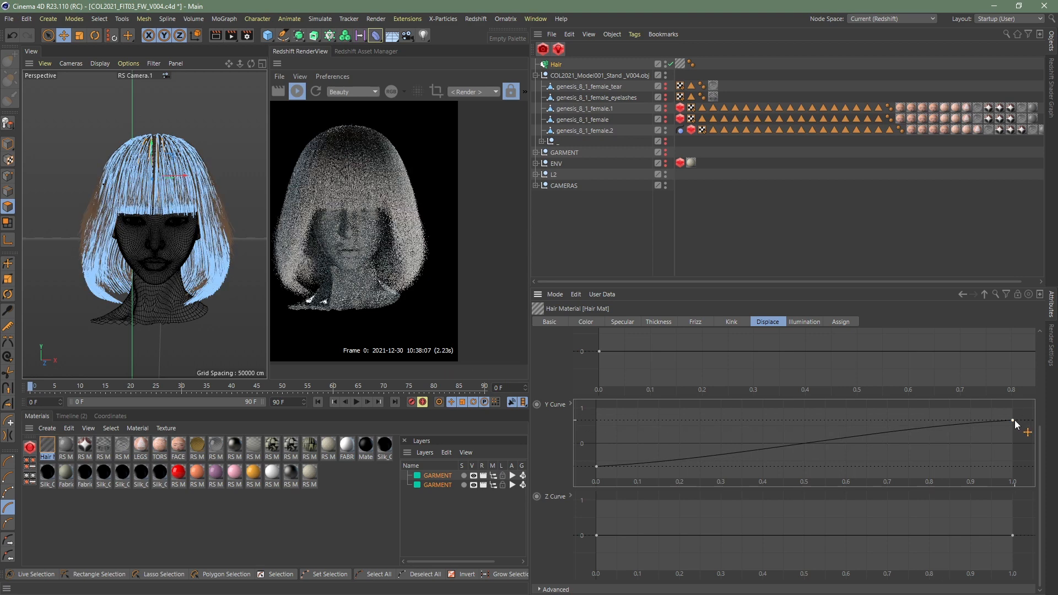
scroll(316, 210, "down", 1)
middle_click_drag(316, 210, 402, 209)
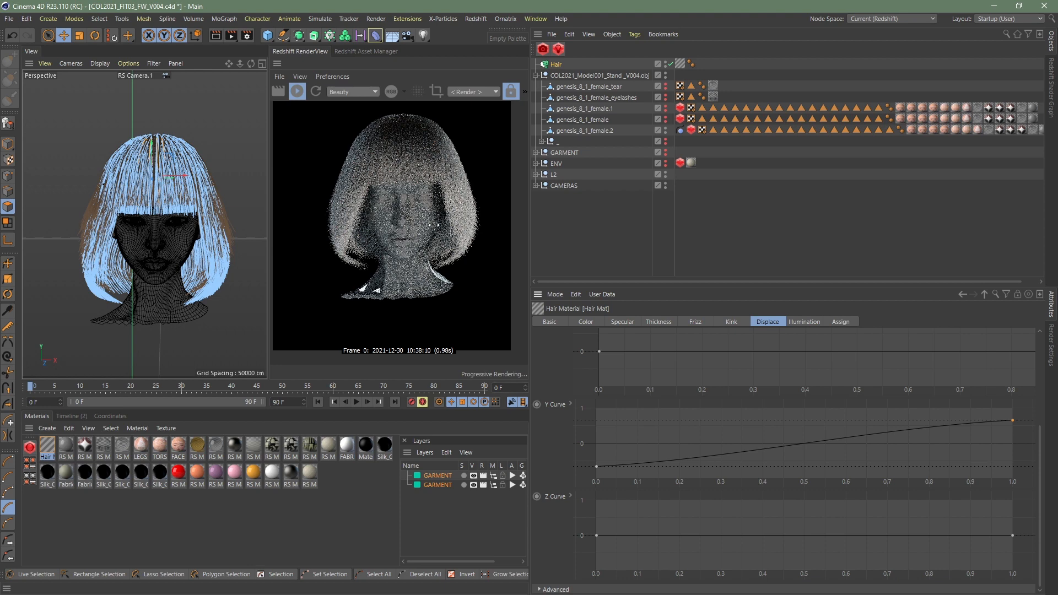
scroll(364, 225, "up", 2)
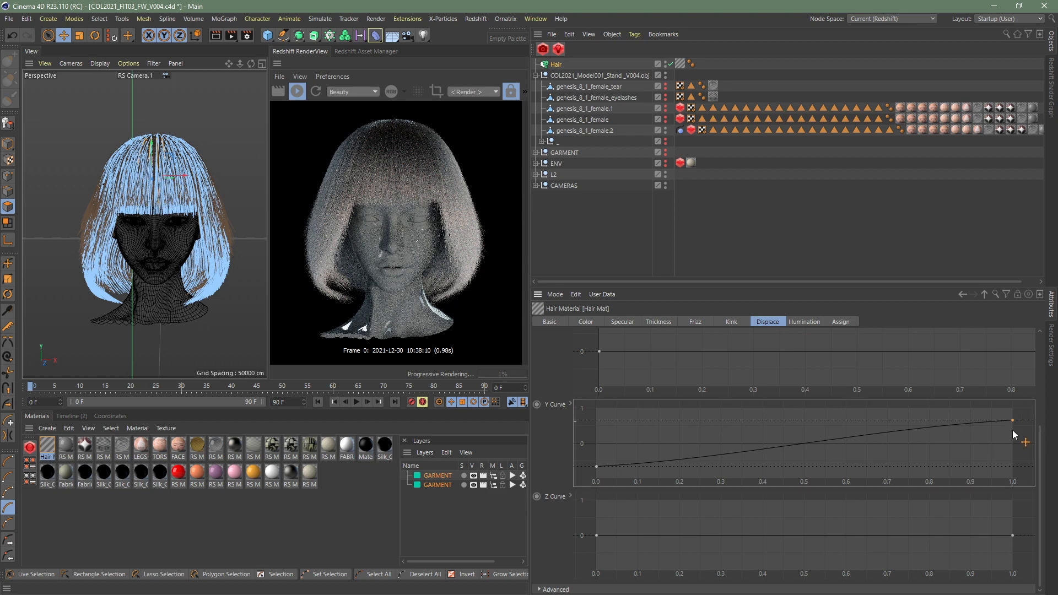
left_click_drag(1013, 431, 1013, 433)
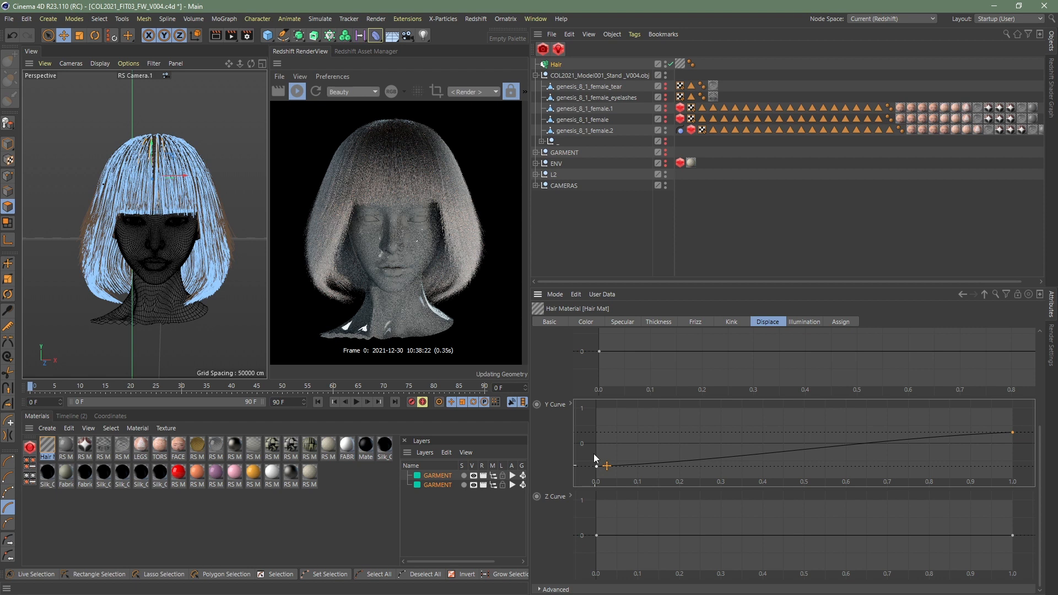
left_click_drag(597, 465, 625, 413)
scroll(624, 409, "up", 3)
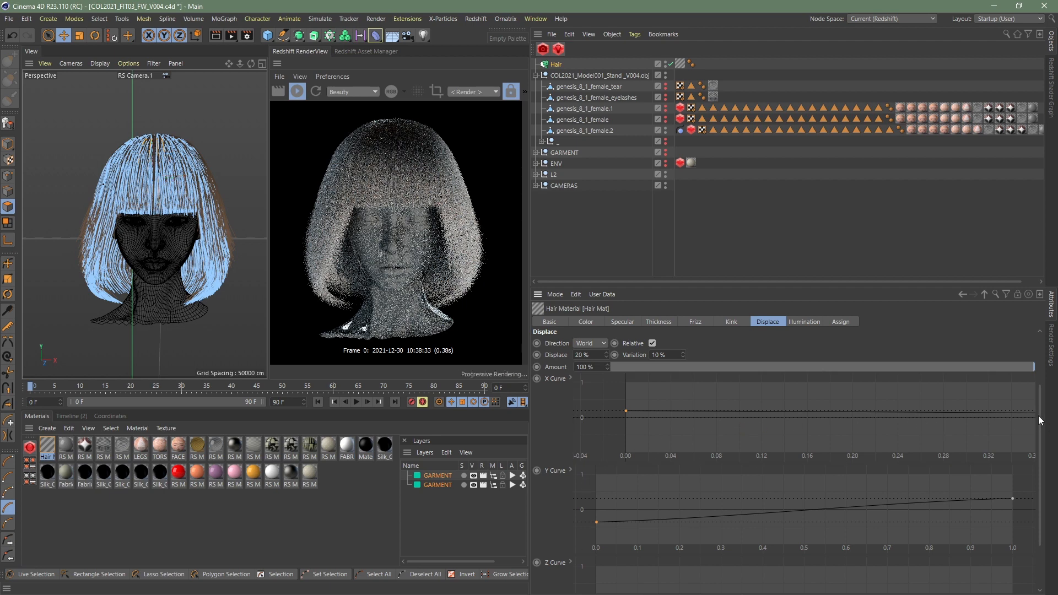
left_click(691, 162)
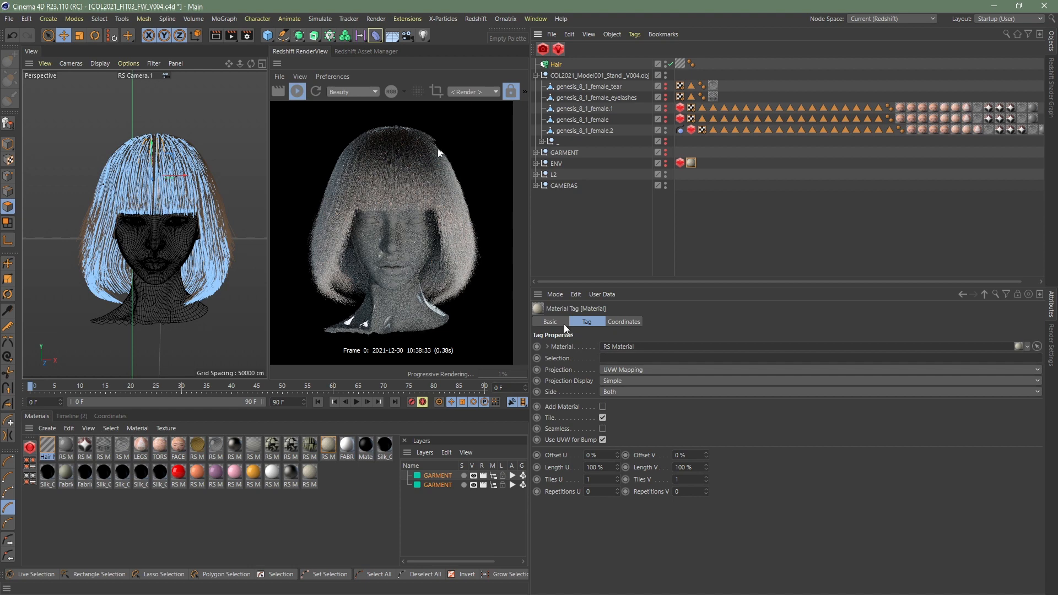
left_click(550, 323)
left_click(46, 450)
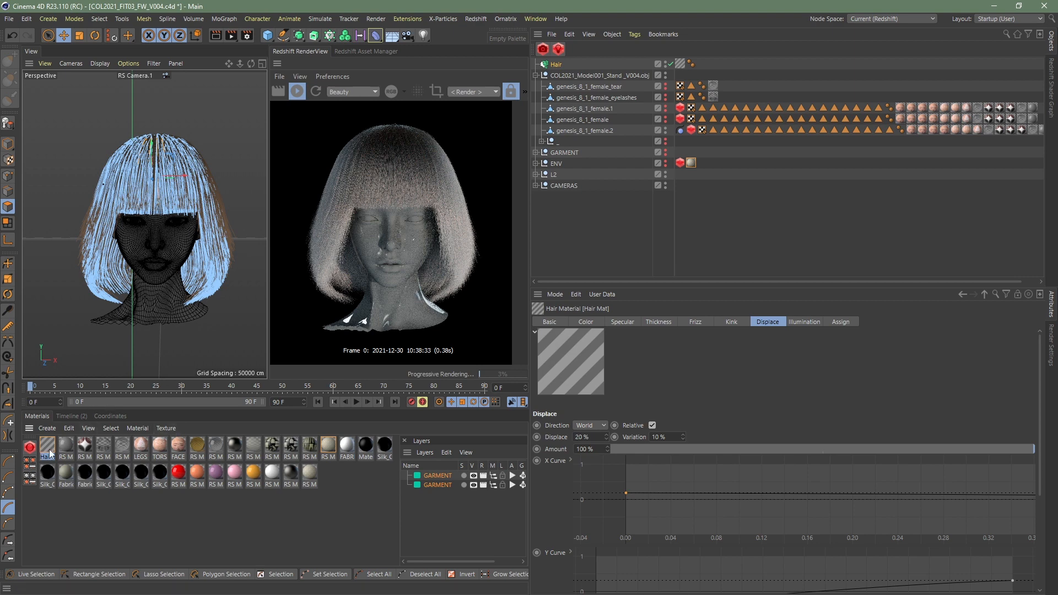
- Create a Redshift Hair material, open its shader graph and separate the C4D Hair Attributes node from the RS Hair node
left_click(30, 447)
mouse_move(41, 453)
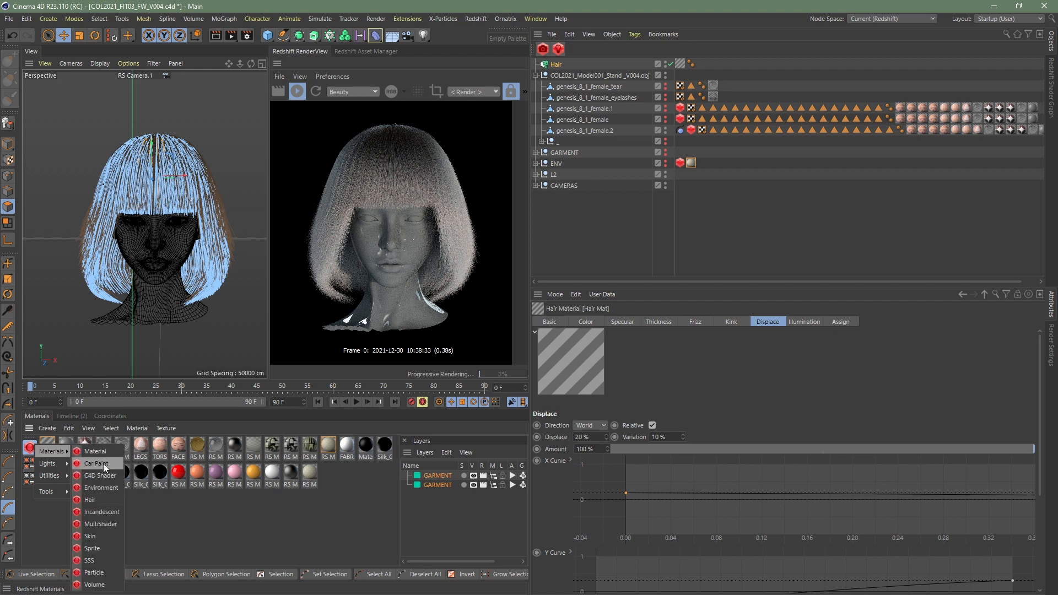
left_click(102, 501)
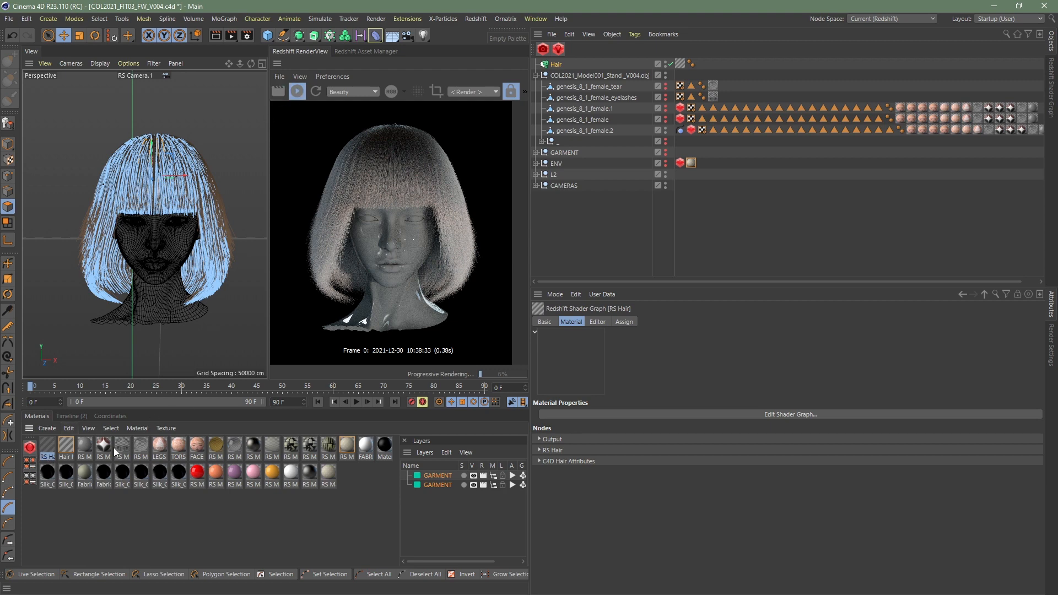
left_click(757, 414)
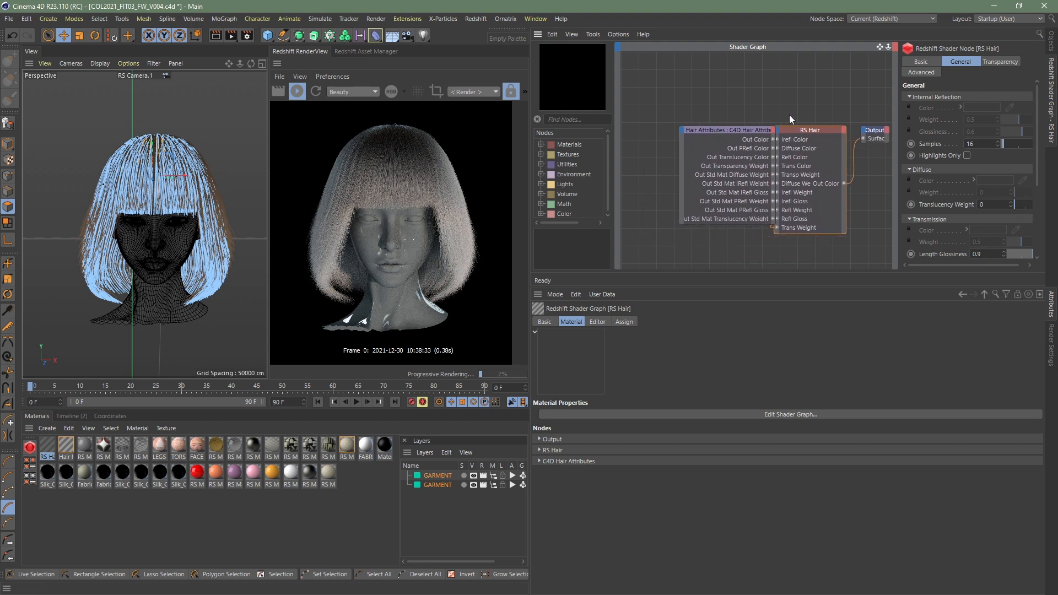
left_click(736, 130)
left_click_drag(687, 114, 673, 81)
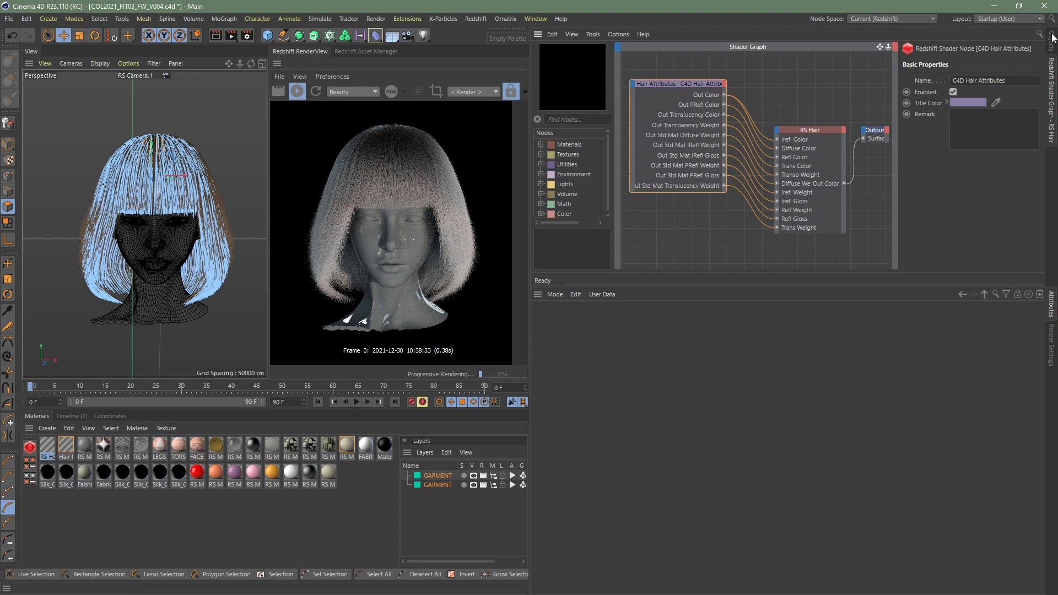
- Check the material tag on the Hair object, and return to the C4D Hair Attributes node in the RS Hair shader graph
left_click(1051, 38)
left_click(681, 64)
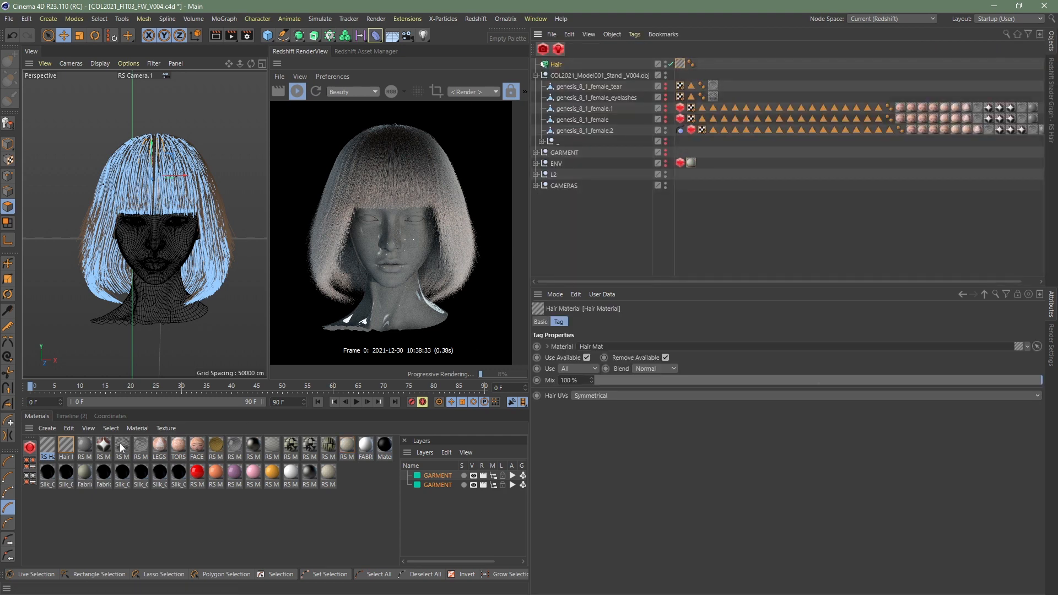
left_click(51, 454)
left_click(748, 413)
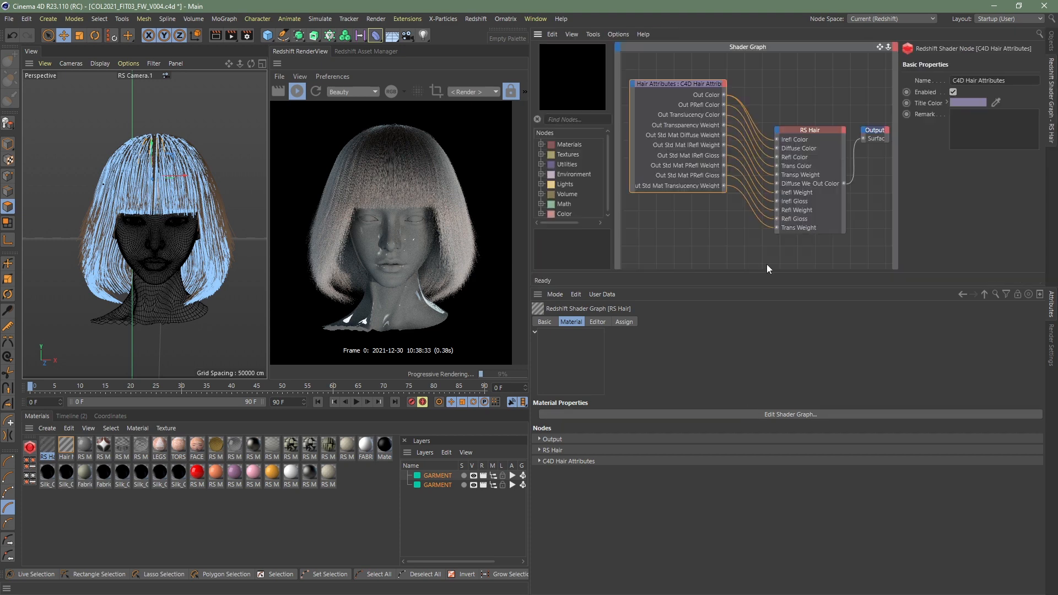
left_click(691, 85)
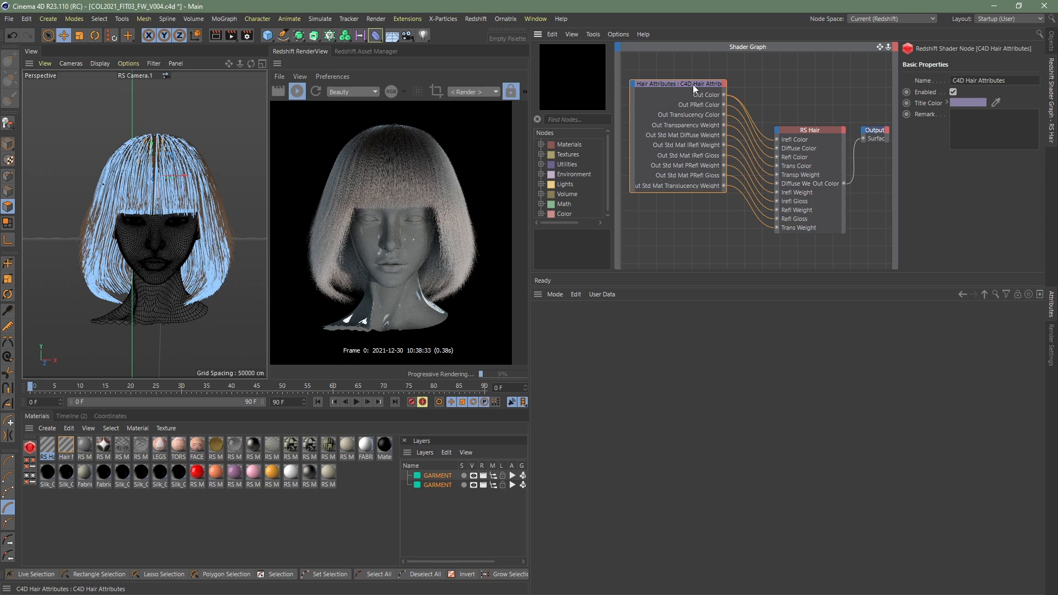
- Apply the RS Hair material to the Hair object and select its new material tag
left_click(1051, 41)
left_click_drag(51, 448, 565, 65)
left_click(702, 65)
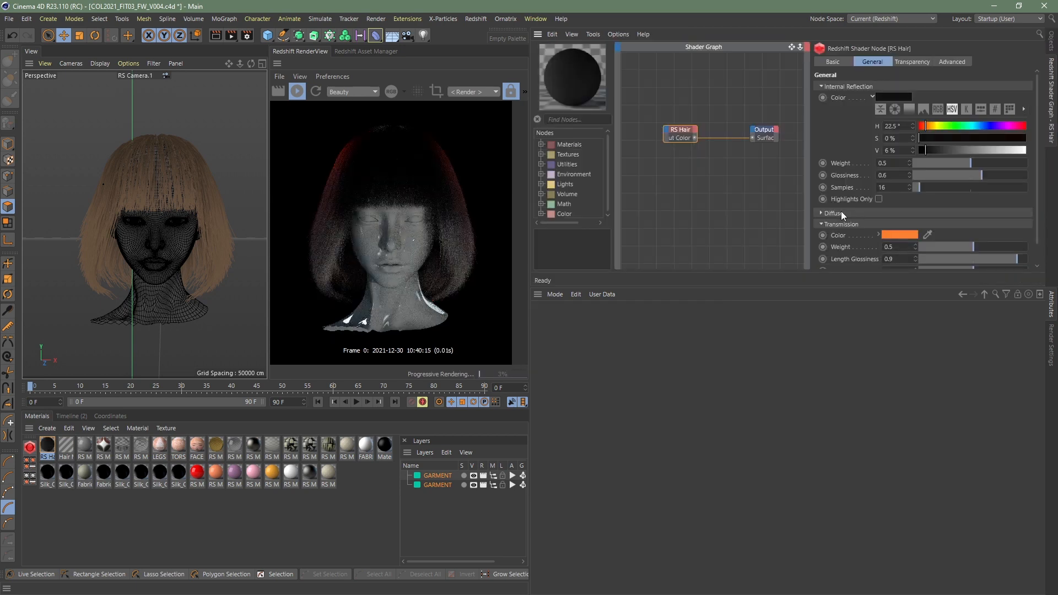
- Set the RS Hair node's Transmission color to a dark brown with hue 22.5°, saturation 58% and value 33%
scroll(841, 210, "down", 1)
scroll(847, 252, "down", 1)
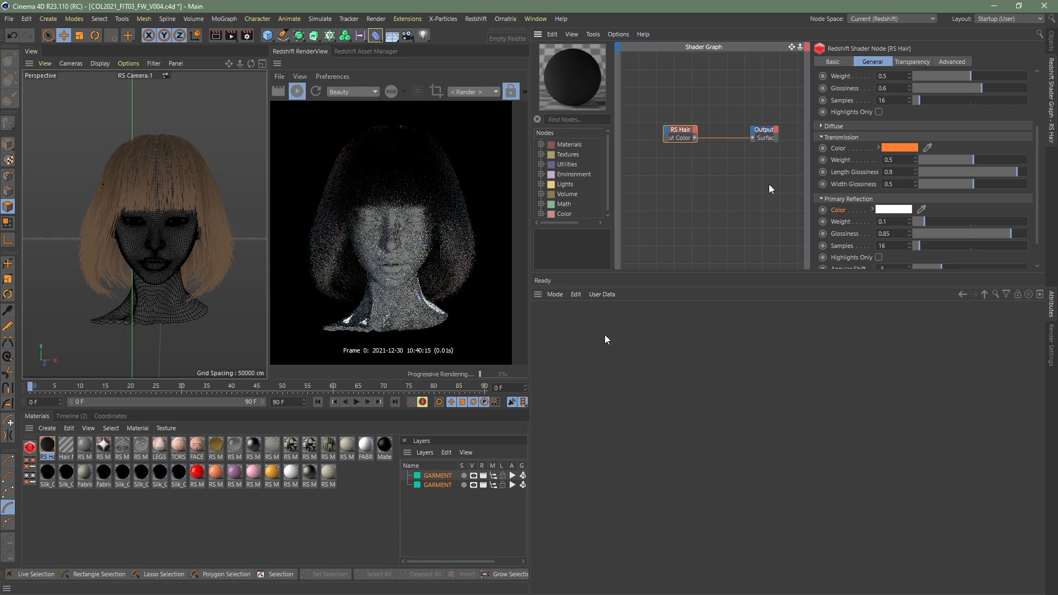
left_click(878, 148)
left_click_drag(977, 189, 964, 189)
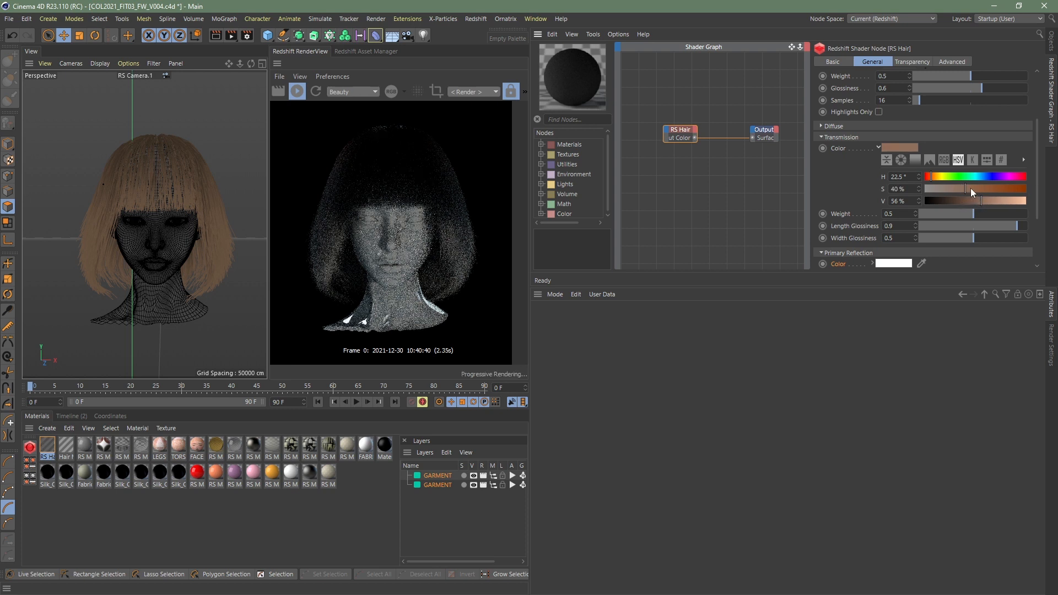
left_click(959, 201)
left_click(968, 188)
left_click(983, 189)
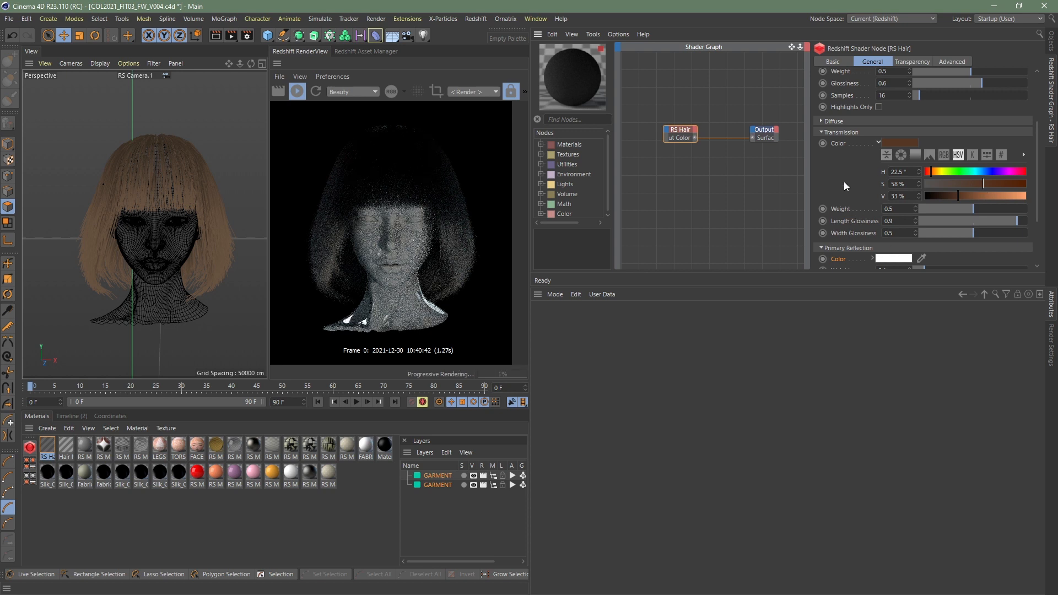
- Try a pink Diffuse color with 54% saturation and weight 0.824 on the RS Hair node, and revert to no diffuse
scroll(844, 181, "up", 3)
scroll(845, 266, "down", 3)
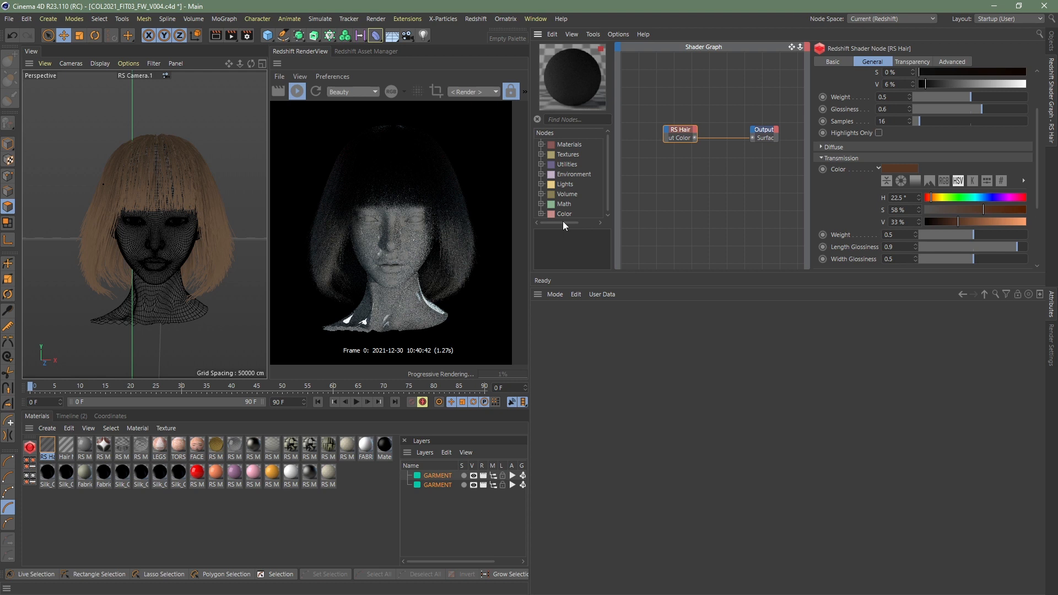
left_click(934, 156)
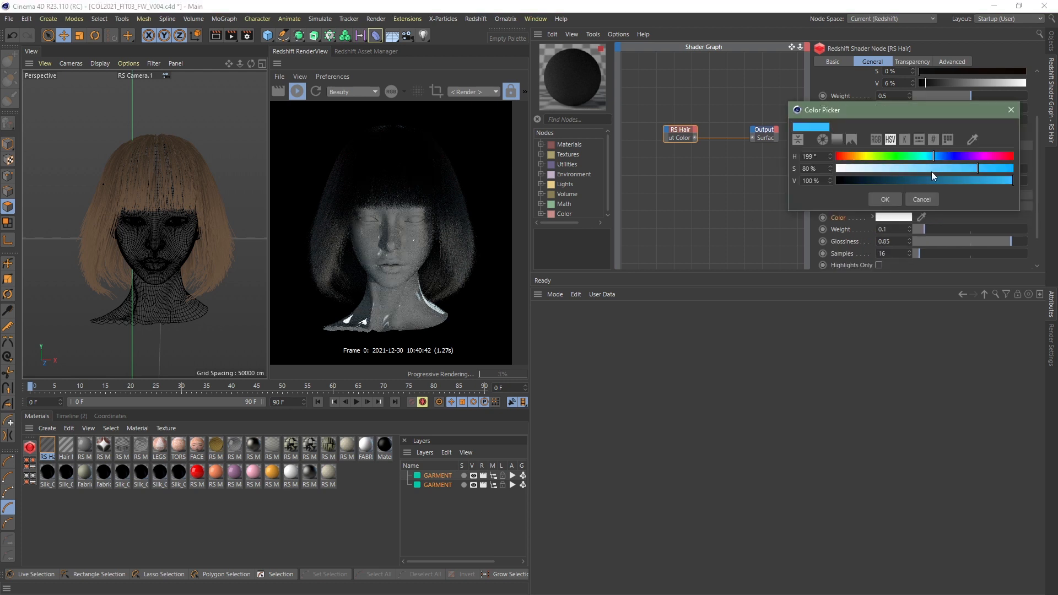
left_click(931, 169)
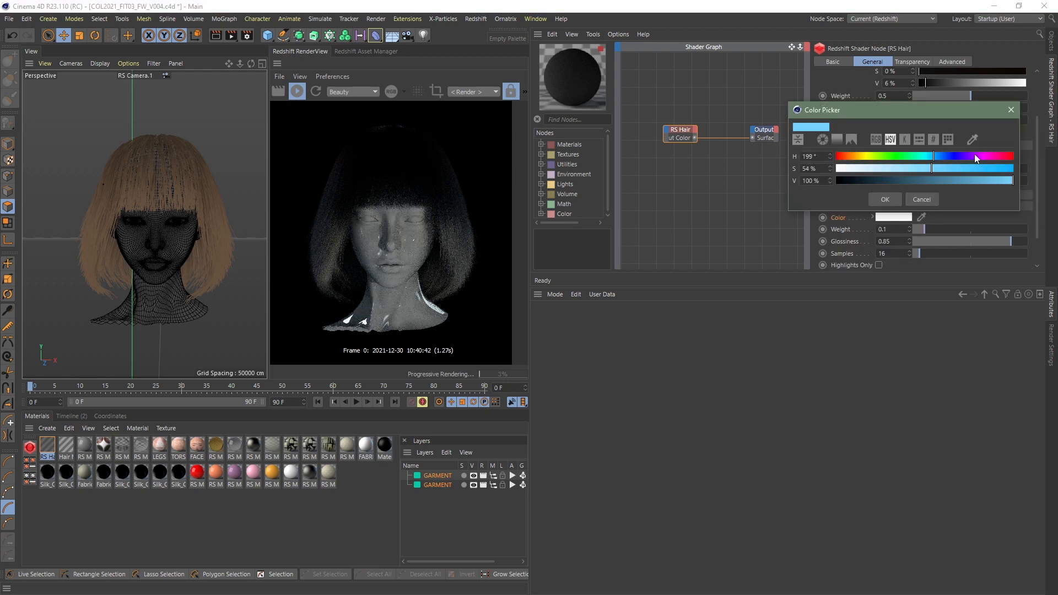
left_click(985, 156)
left_click(894, 199)
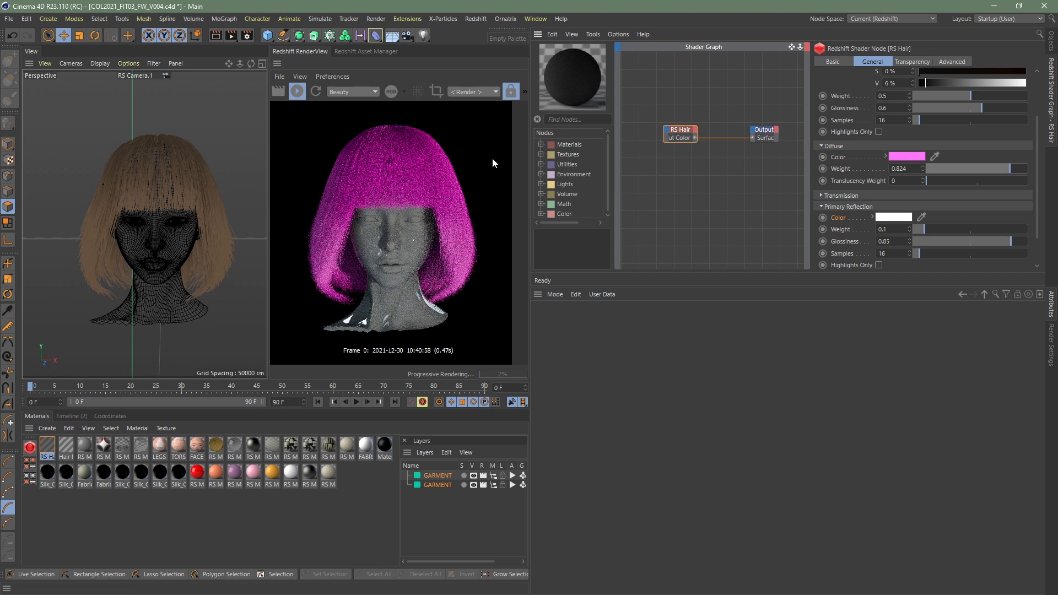
left_click_drag(972, 171, 872, 168)
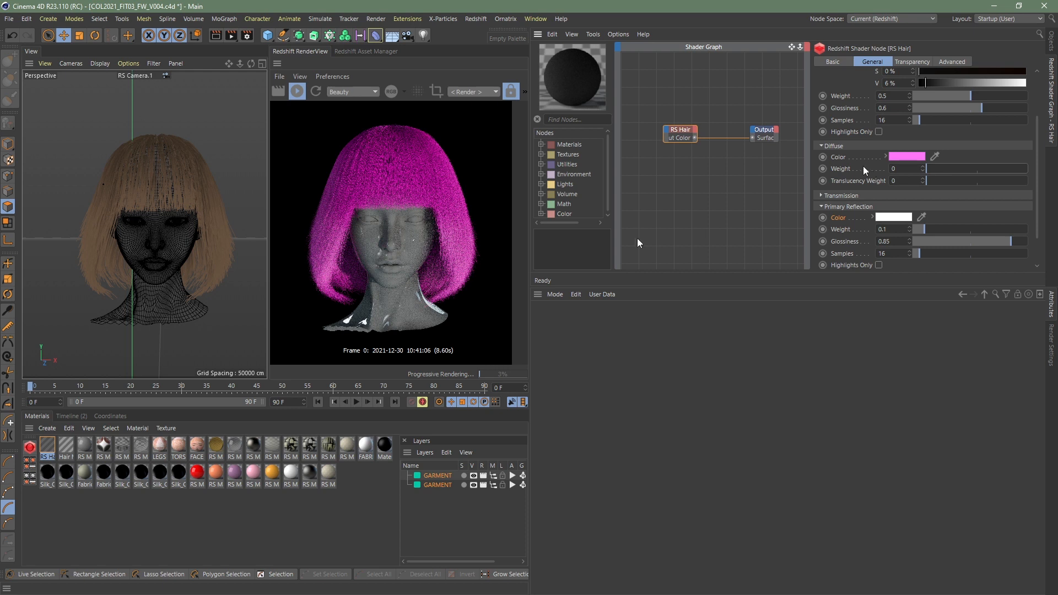
key("ctrl+z")
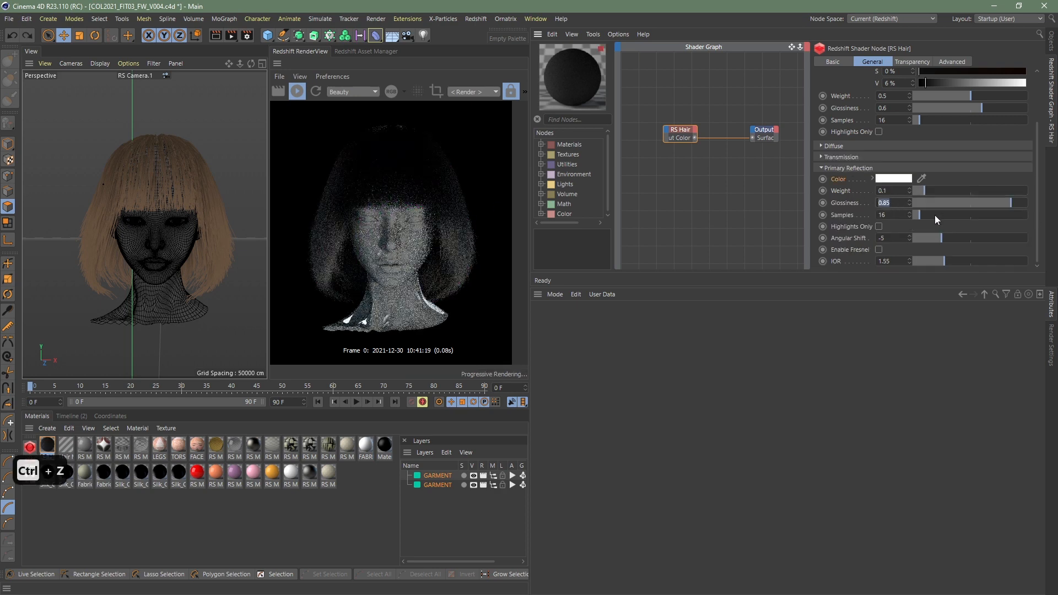
- Adjust the RS Hair node's Primary Reflection Glossiness, trying 0.95 and settling on 0.9
type(".95")
key("Return")
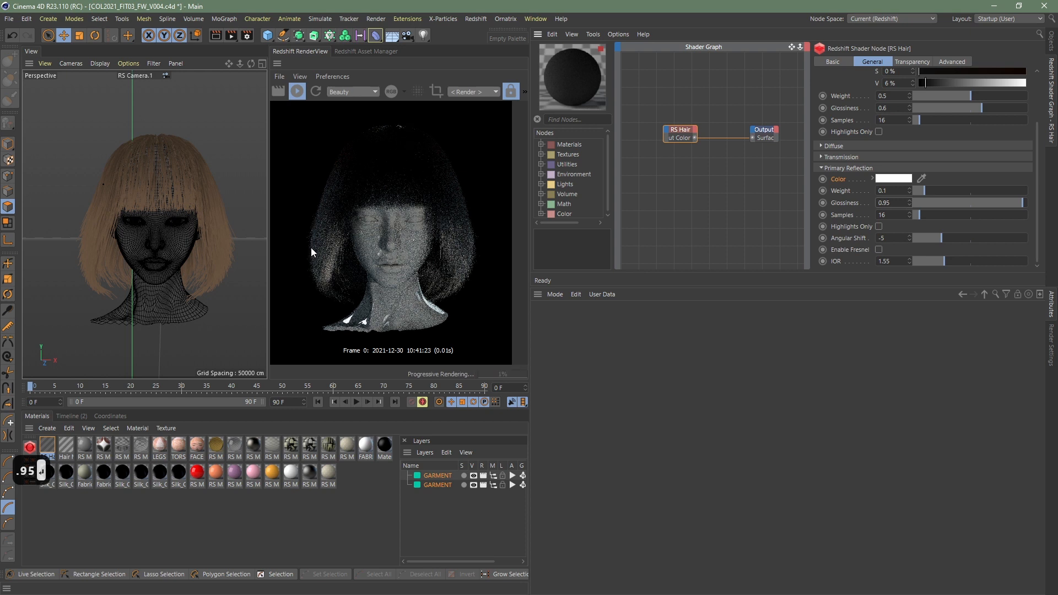
double_click(889, 203)
type(".9")
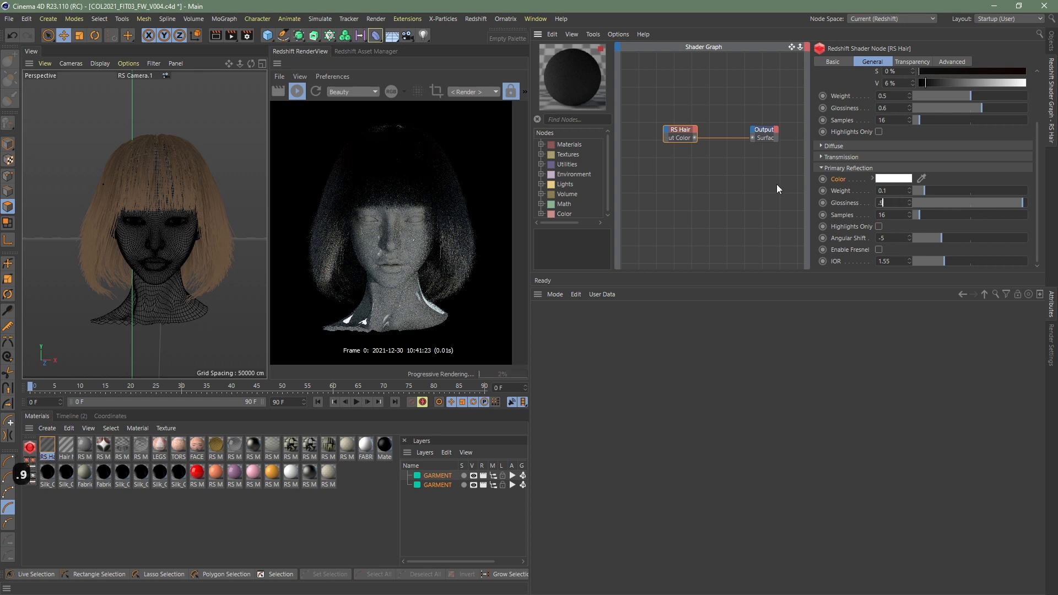
key("Return")
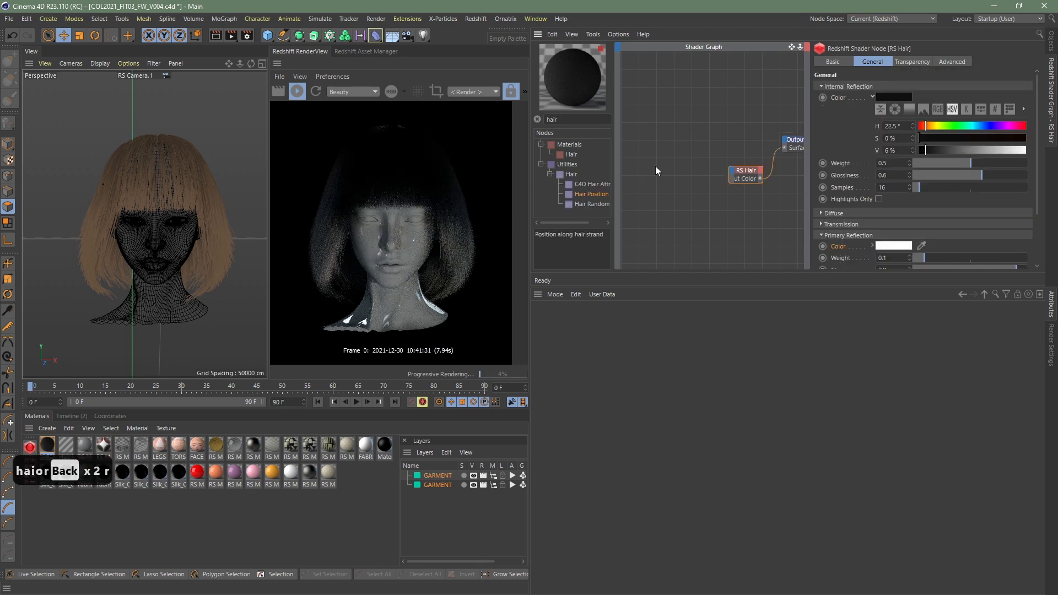
- Search the shader nodes for "hair" and add a Hair Position node to the graph beside the RS Hair node
left_click(657, 165)
left_click_drag(658, 164, 669, 146)
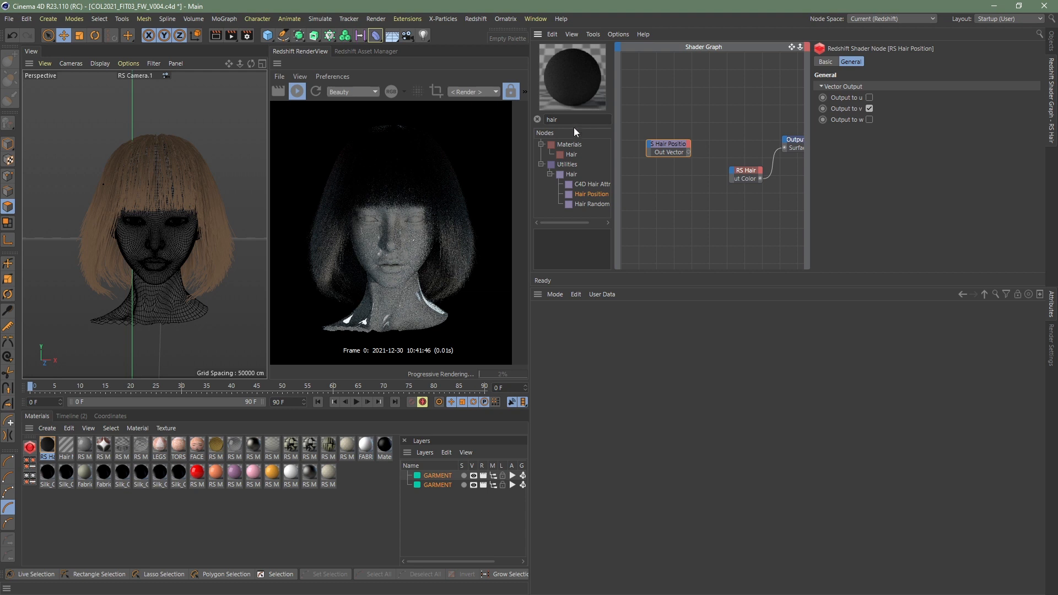
- Search the shader nodes for "ra" and add a Ramp node to the graph, spacing the Hair Position node away from it
double_click(552, 120)
type("ra")
left_click_drag(574, 194, 694, 113)
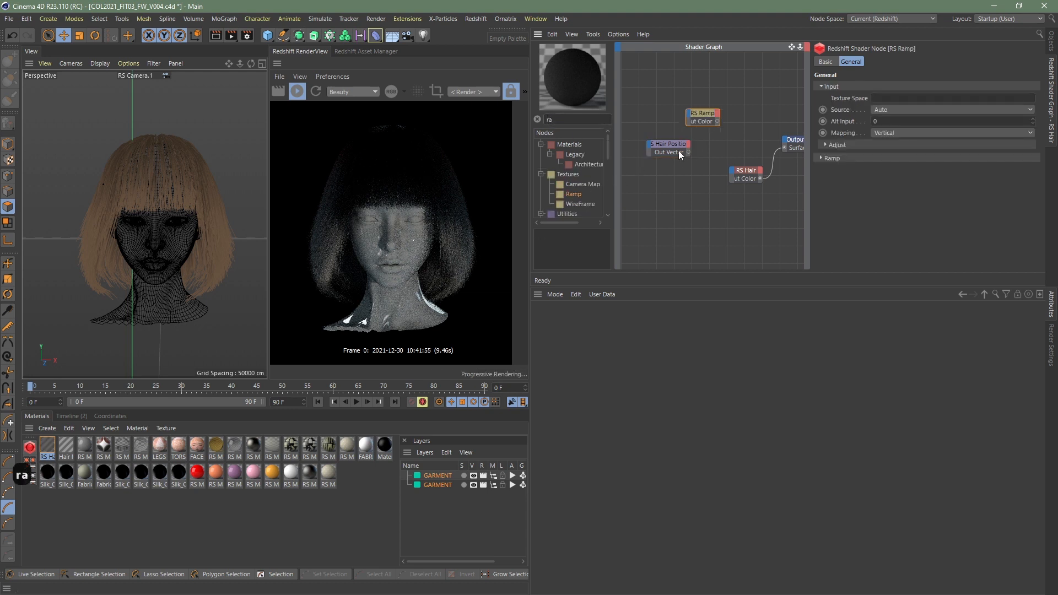
left_click_drag(679, 150, 657, 151)
left_click(696, 118)
left_click(837, 144)
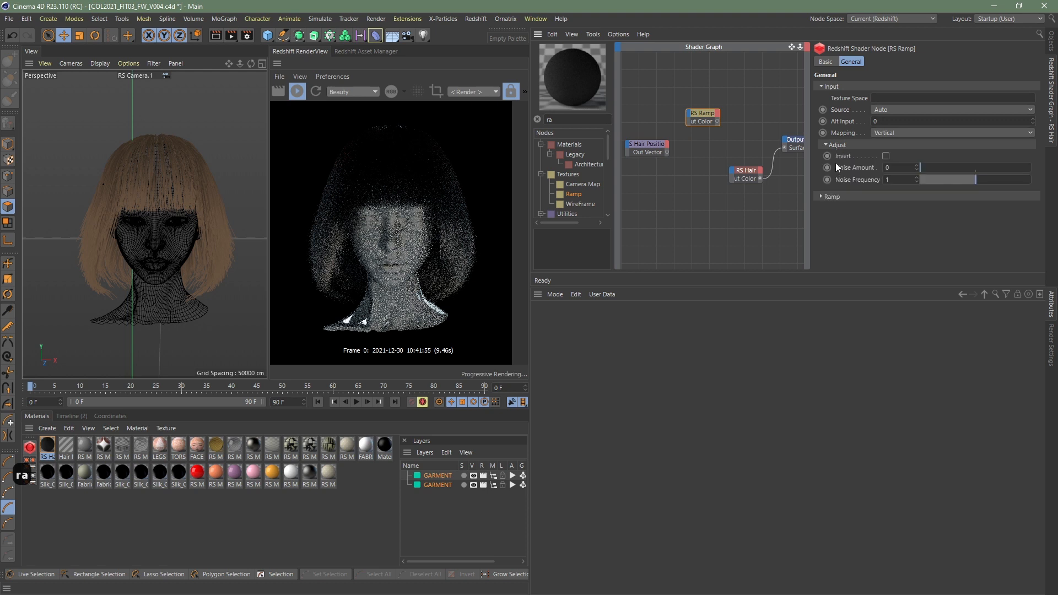
- Color the RS Ramp from pink with hue 320°, saturation 56% and value 100% to yellow with hue 62°, saturation 100% and value 100%
left_click(832, 196)
left_click(852, 207)
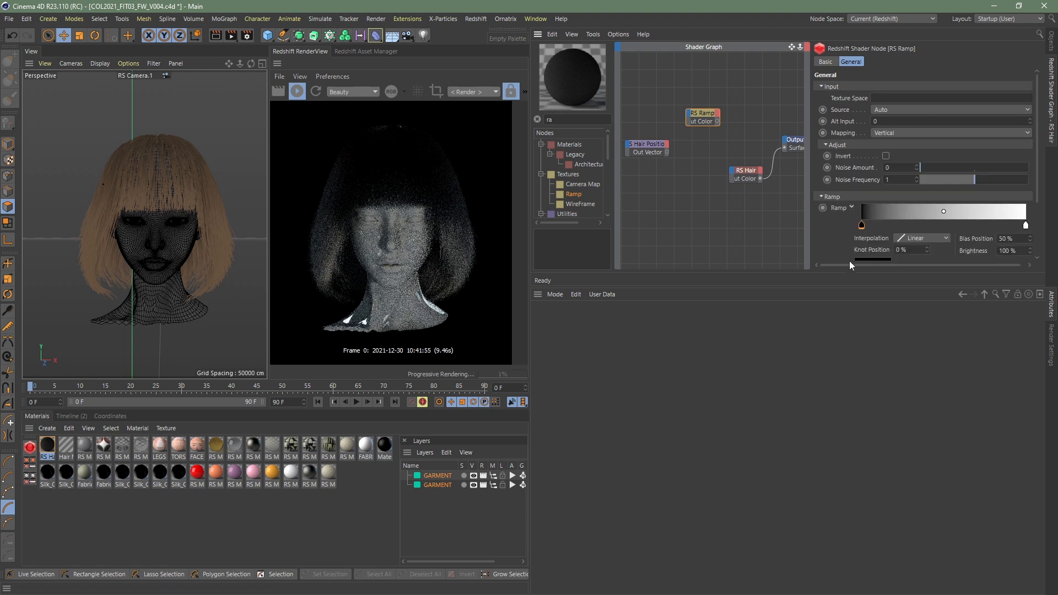
scroll(819, 227, "down", 3)
left_click_drag(931, 226, 1033, 250)
left_click(972, 237)
left_click(1019, 225)
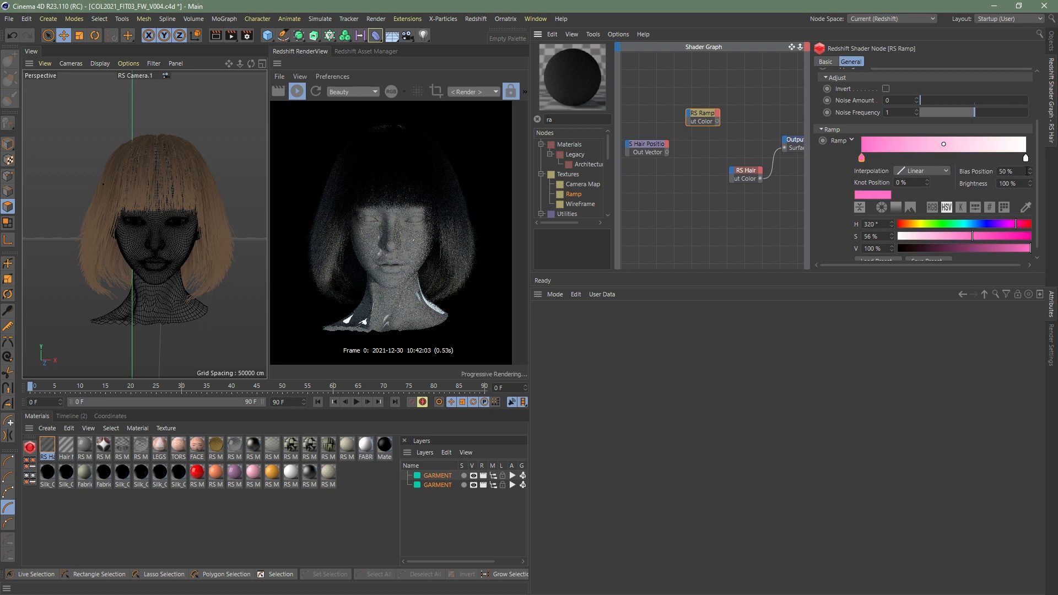
left_click(1025, 158)
left_click_drag(958, 224, 1030, 237)
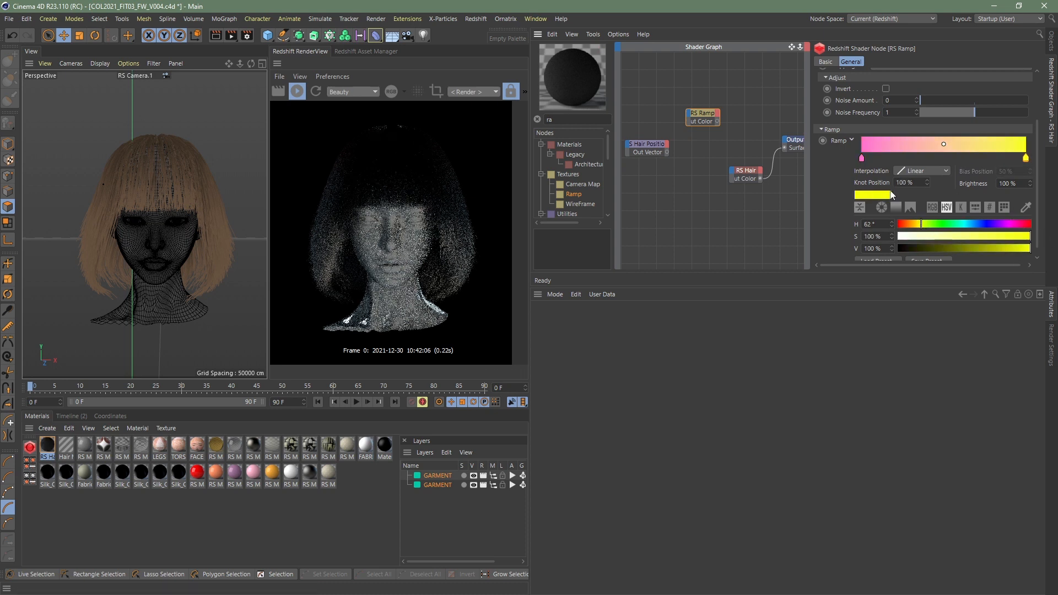
- Connect Hair Position's Out Vector to the RS Ramp's Input, and the ramp's Out Color to the RS Hair node's Irefl Color
mouse_move(666, 152)
left_mouse_down()
mouse_move(698, 120)
mouse_move(660, 142)
left_mouse_up()
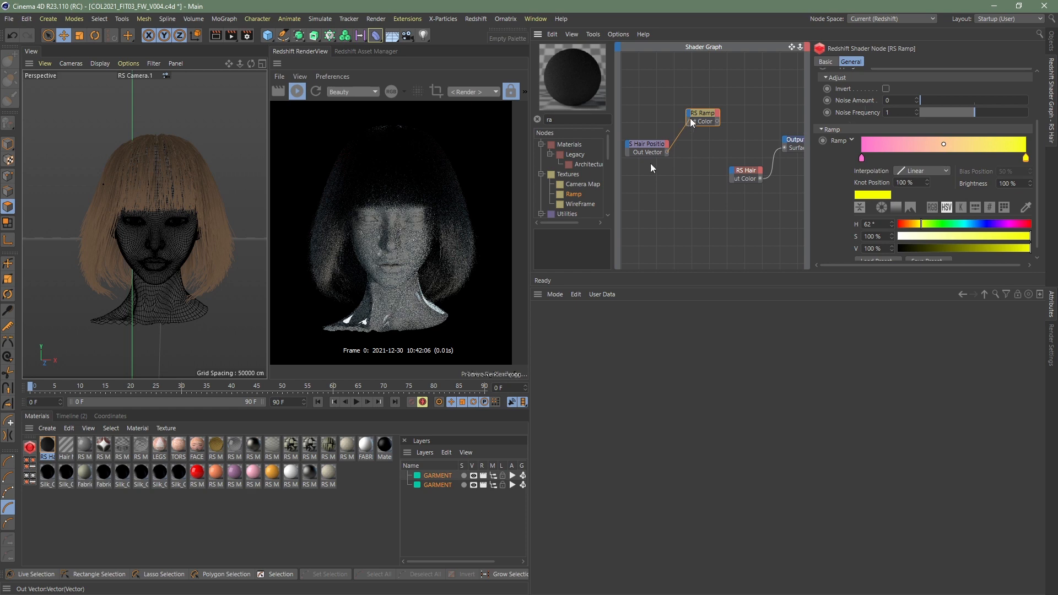
key("ctrl+shift+z")
key("ctrl+shift+z")
key("ctrl+shift+z")
- Recolor the RS Ramp's start knot dark brown and its end knot with hue 21°, saturation 25% and value 26%
left_click(862, 224)
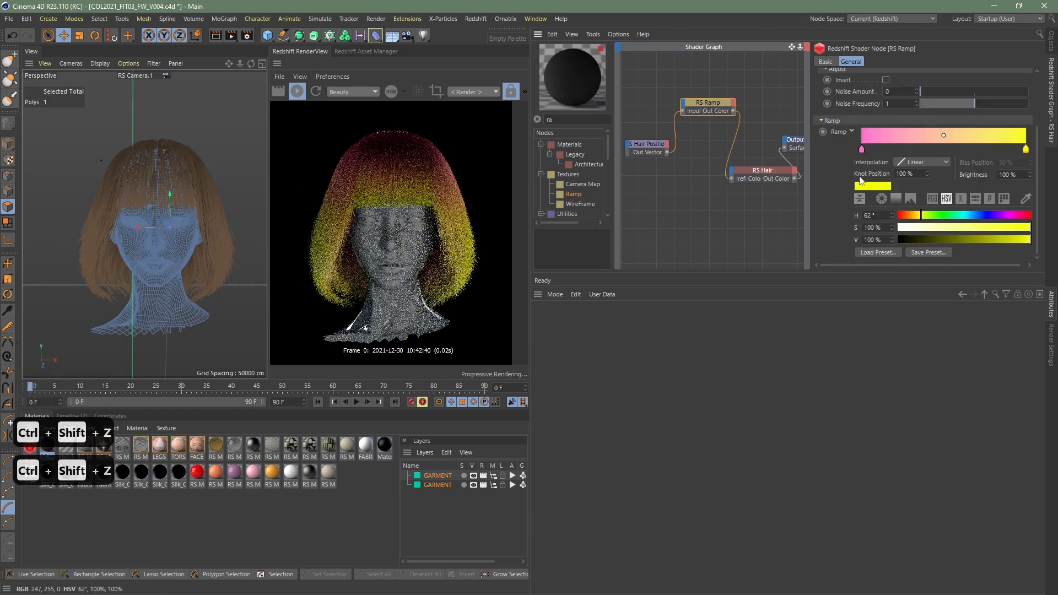
left_click(980, 227)
left_click_drag(979, 227, 937, 239)
left_click(1026, 149)
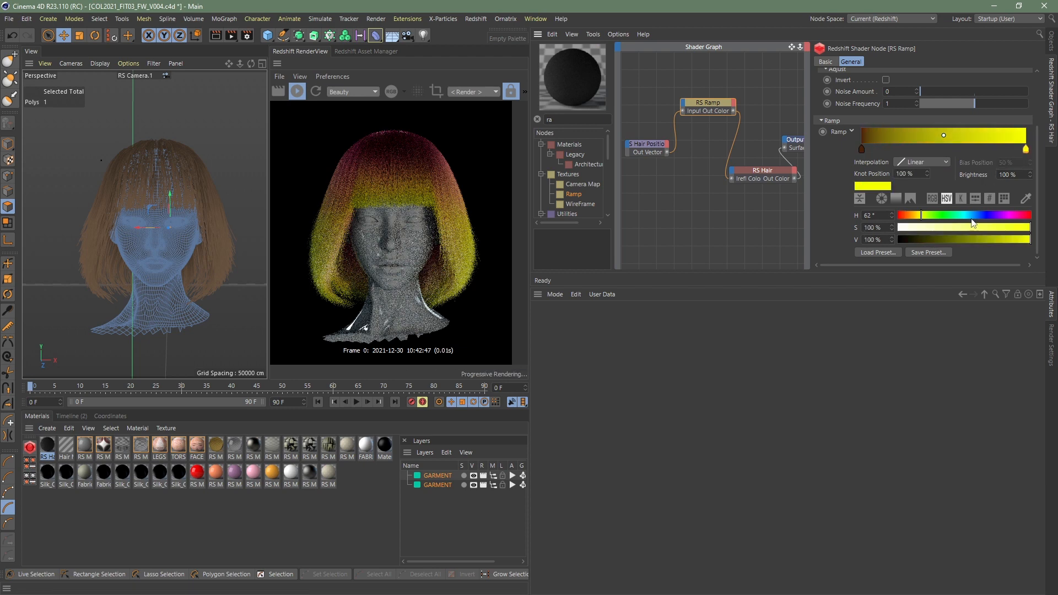
left_click(931, 227)
left_click(907, 214)
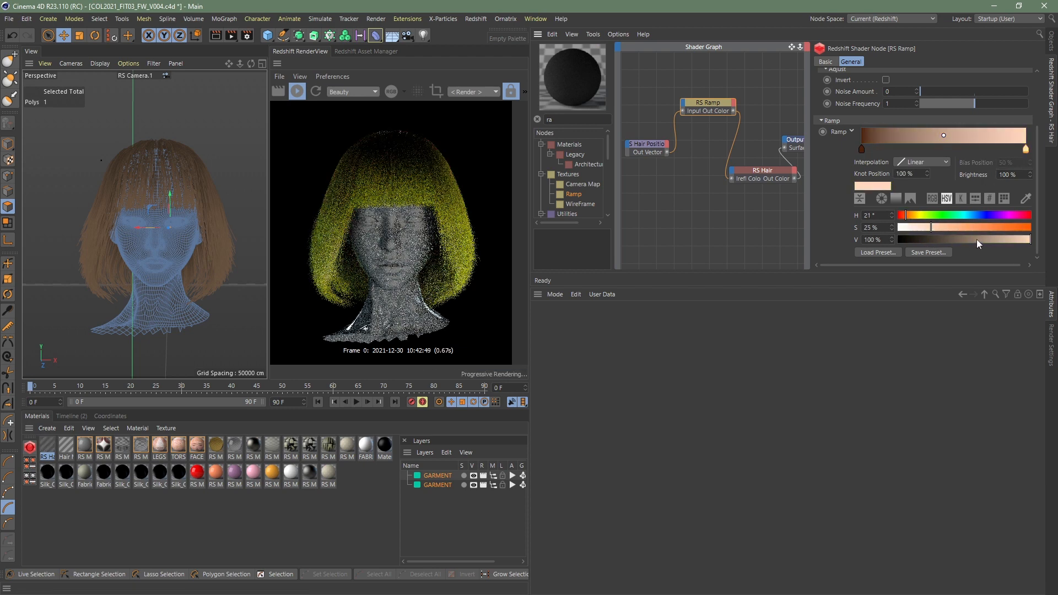
left_click_drag(976, 239, 933, 240)
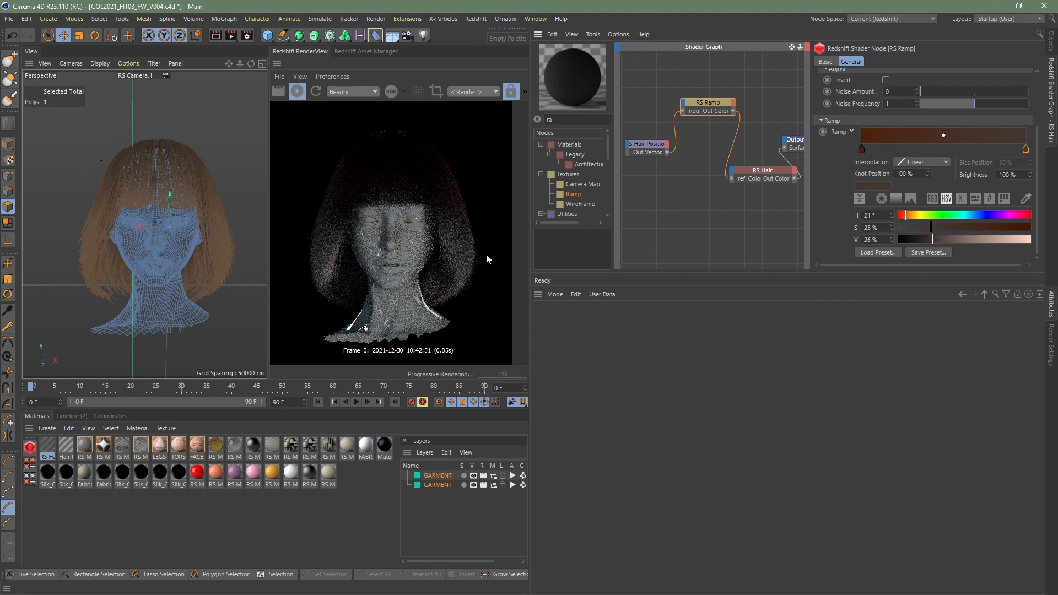
left_click(726, 233)
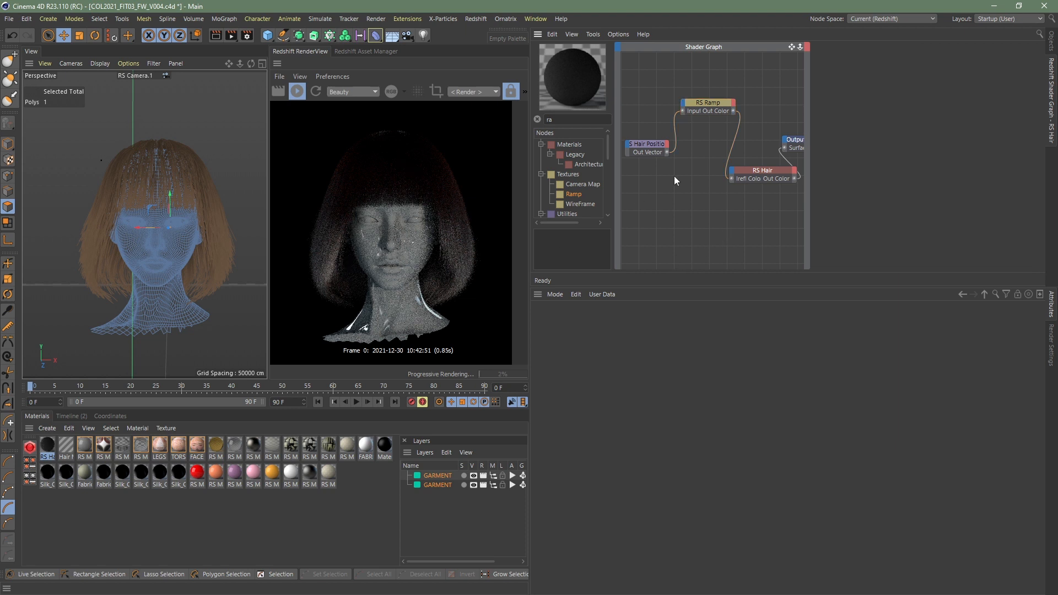
- Brighten the RS Hair node's Transmission color to 65% saturation and 67% value
left_click(763, 172)
left_click(878, 208)
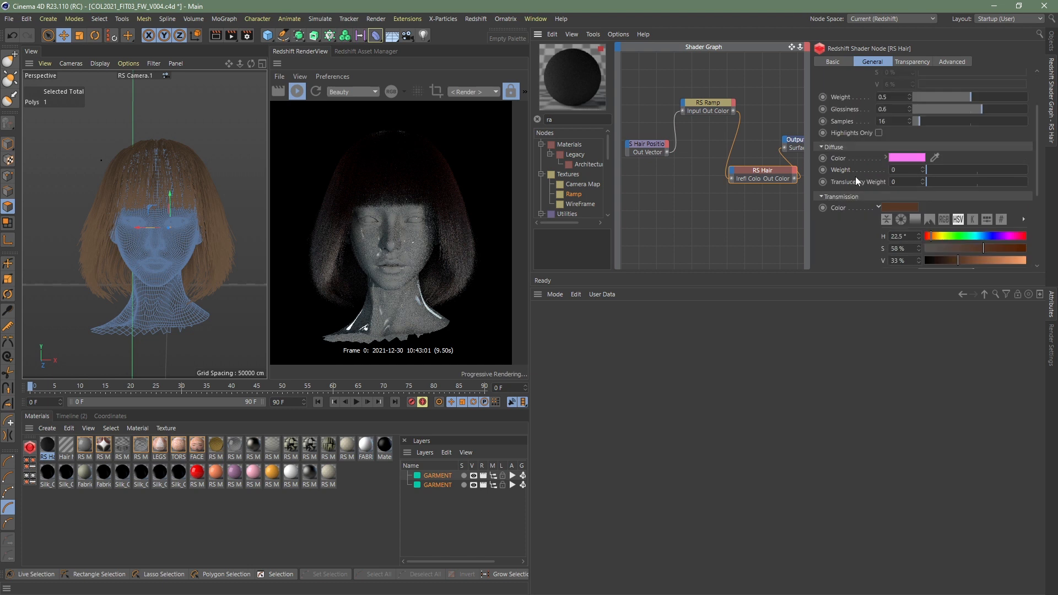
left_click(971, 260)
left_click(990, 247)
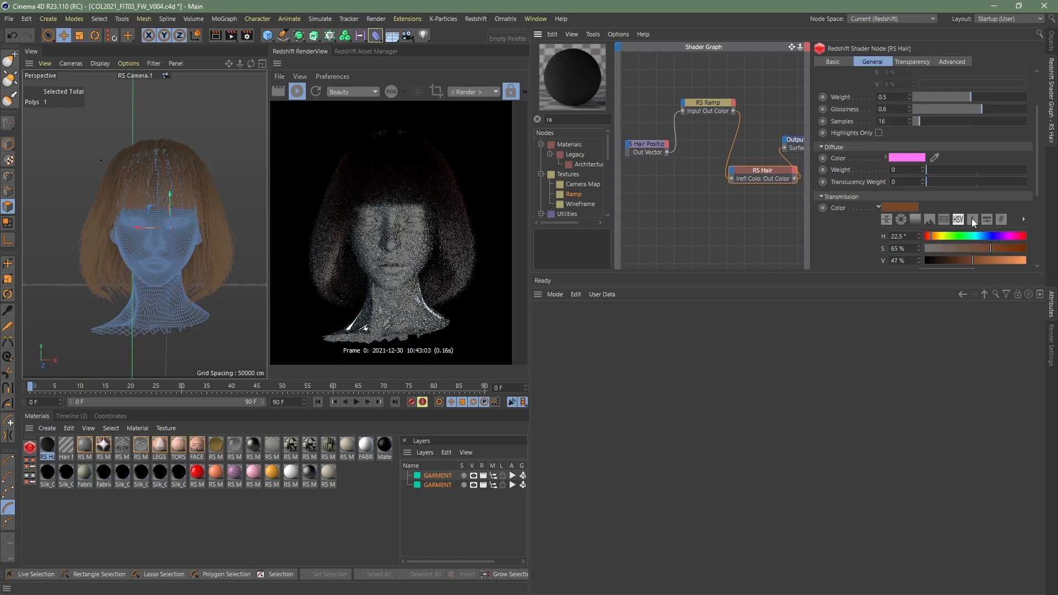
left_click(991, 260)
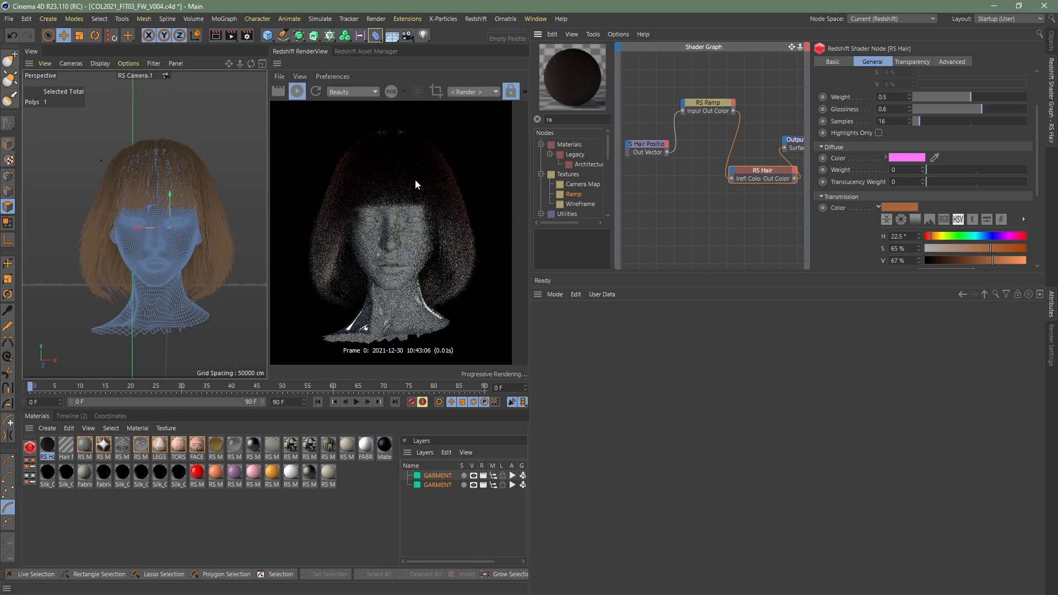
- Return to the scene's object list, select the Hair object and stop the live Redshift render
left_click(1051, 39)
left_click(760, 209)
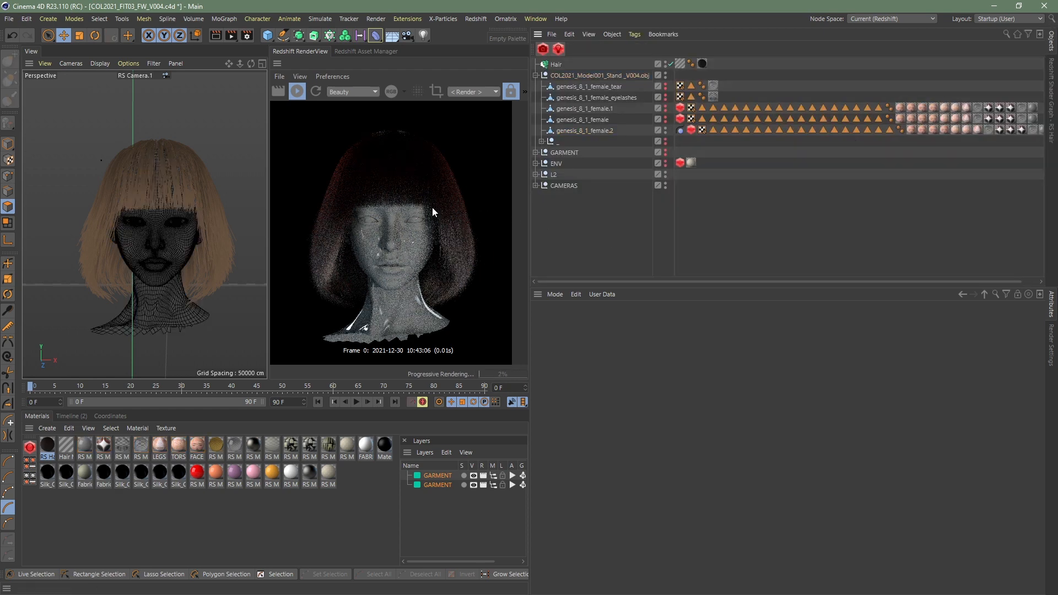
left_click(168, 193)
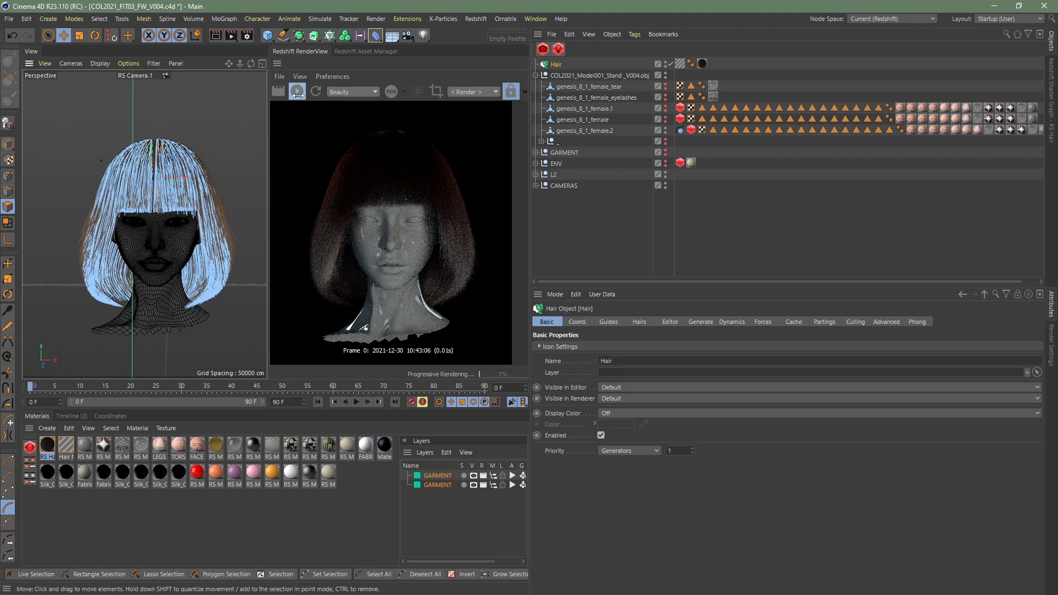
left_click(297, 92)
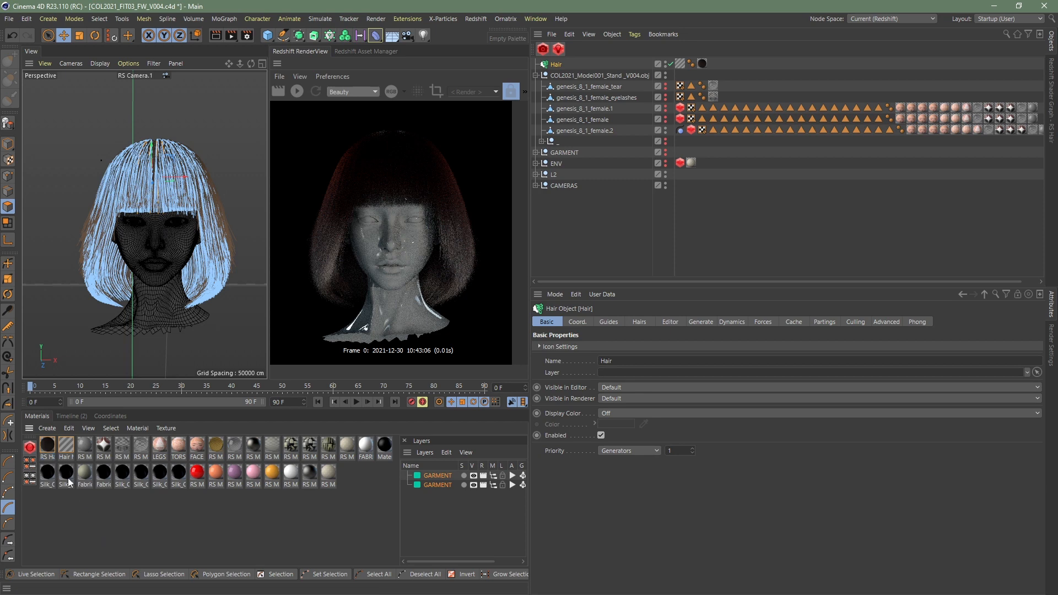
- Examine the hair guides at the crown up close from several angles, and restore the camera view
left_click(134, 336)
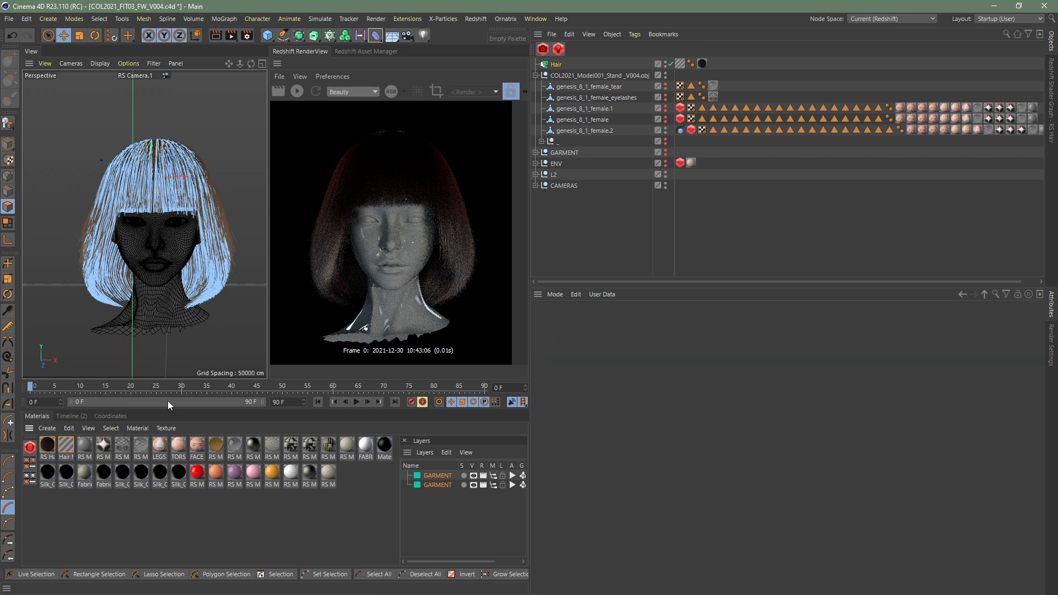
left_click(165, 186)
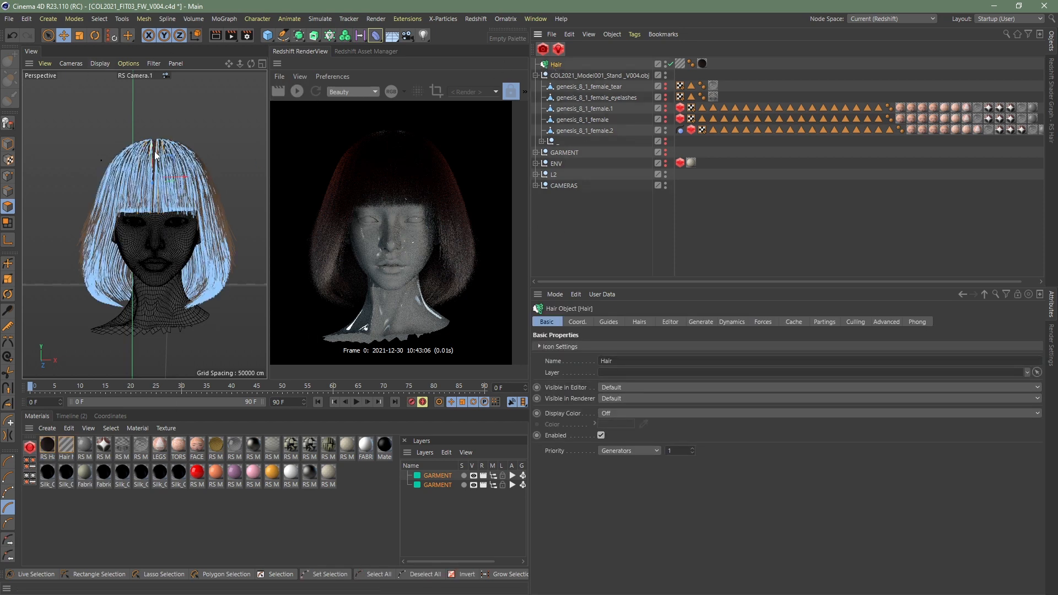
key("2")
left_click_drag(64, 109, 190, 134)
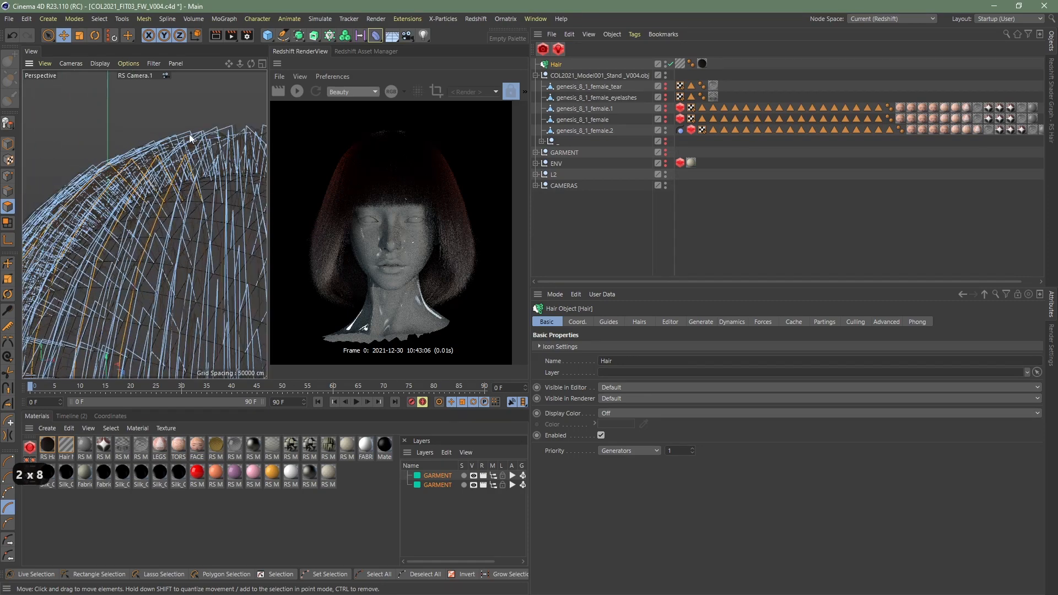
key("ctrl+shift+z")
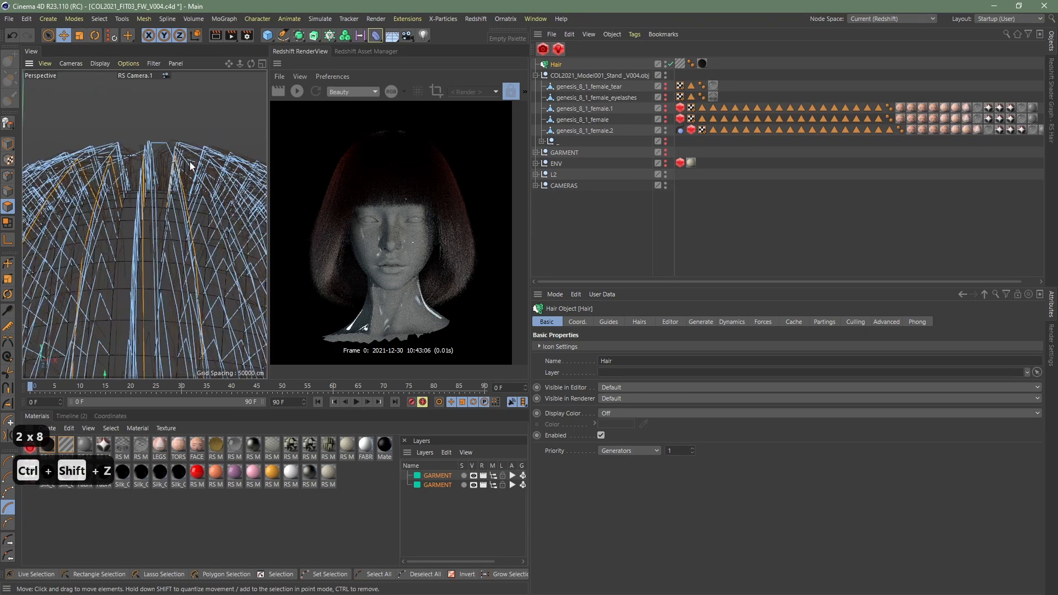
key("ctrl+shift+z")
key("2")
mouse_move(186, 168)
left_mouse_down()
mouse_move(203, 129)
mouse_move(202, 161)
mouse_move(242, 157)
mouse_move(194, 160)
left_mouse_up()
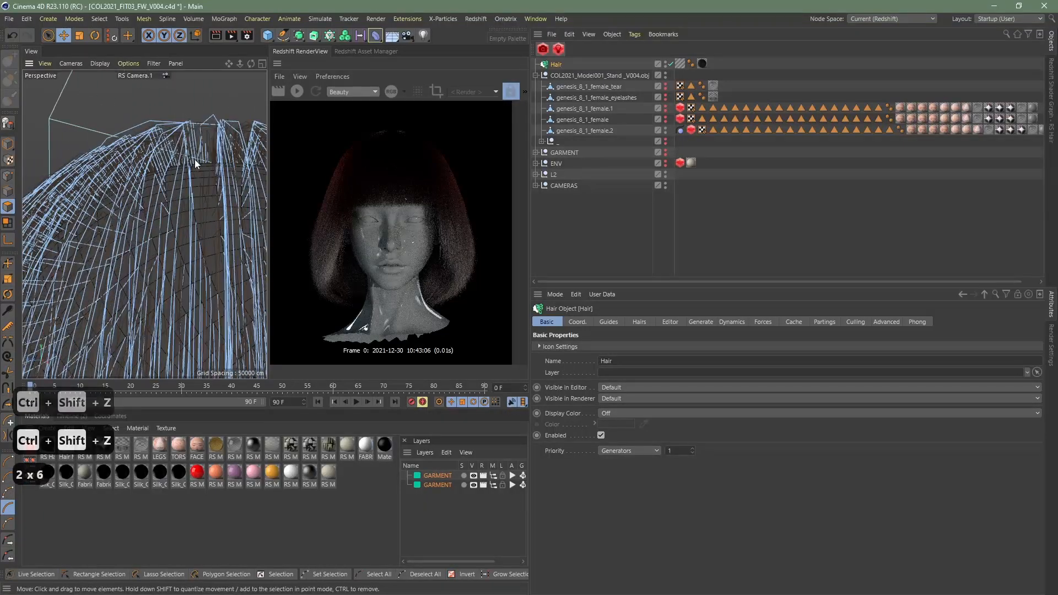
key("ctrl+shift+z")
left_click(623, 165)
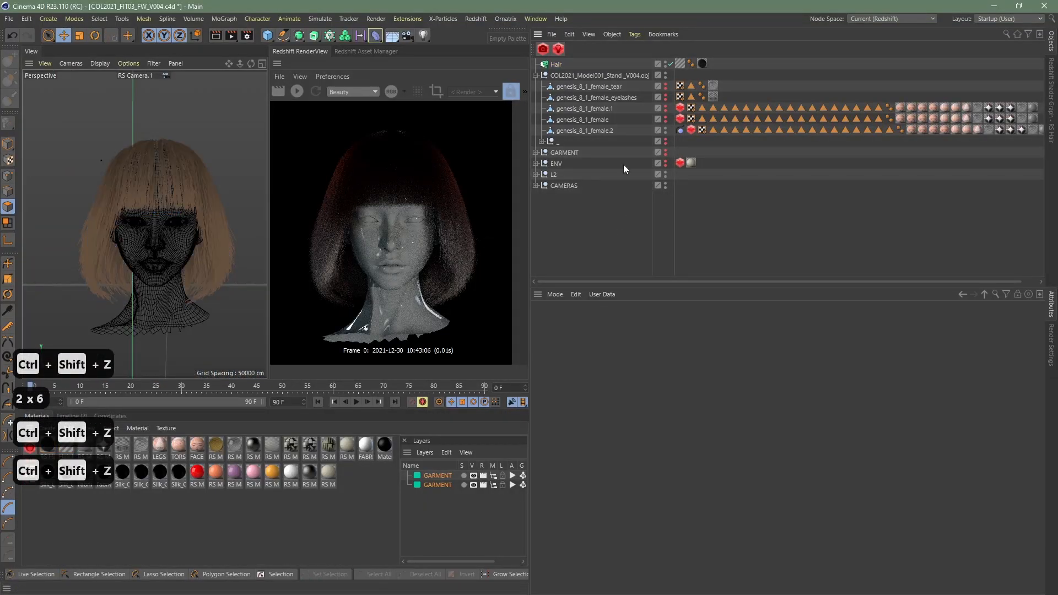
- Set the Hair object's guide segments to 16 and its hair segments to 32
left_click(554, 64)
left_click(609, 322)
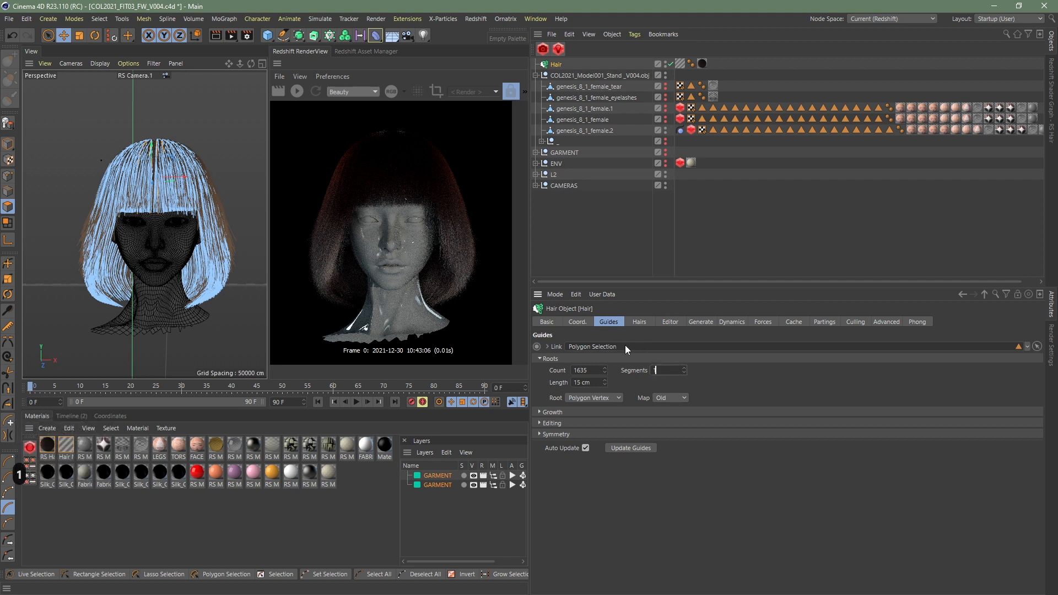
type("16")
key("Return")
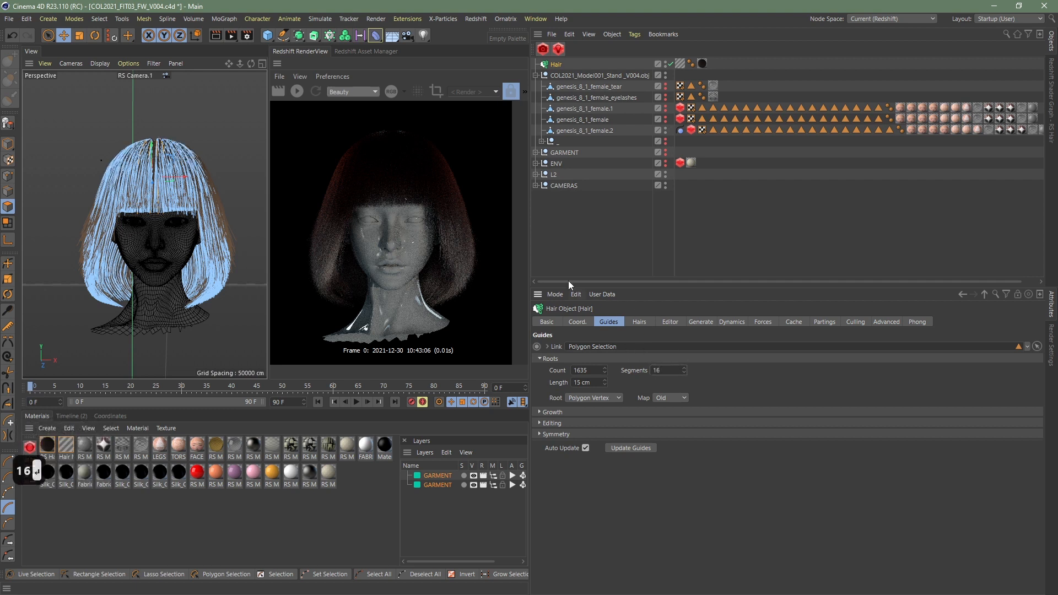
left_click(639, 323)
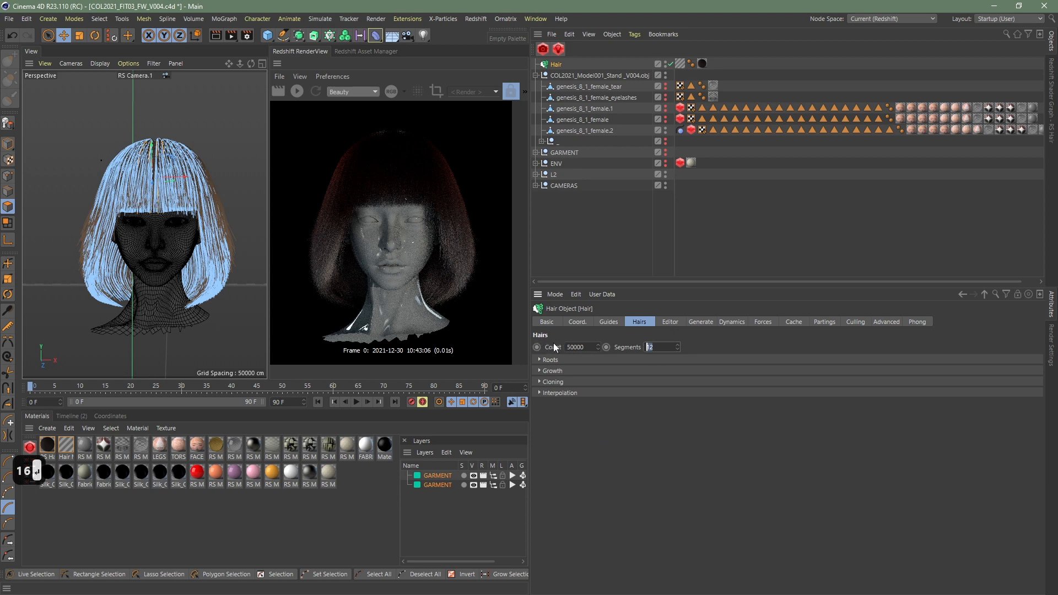
type("32")
key("Return")
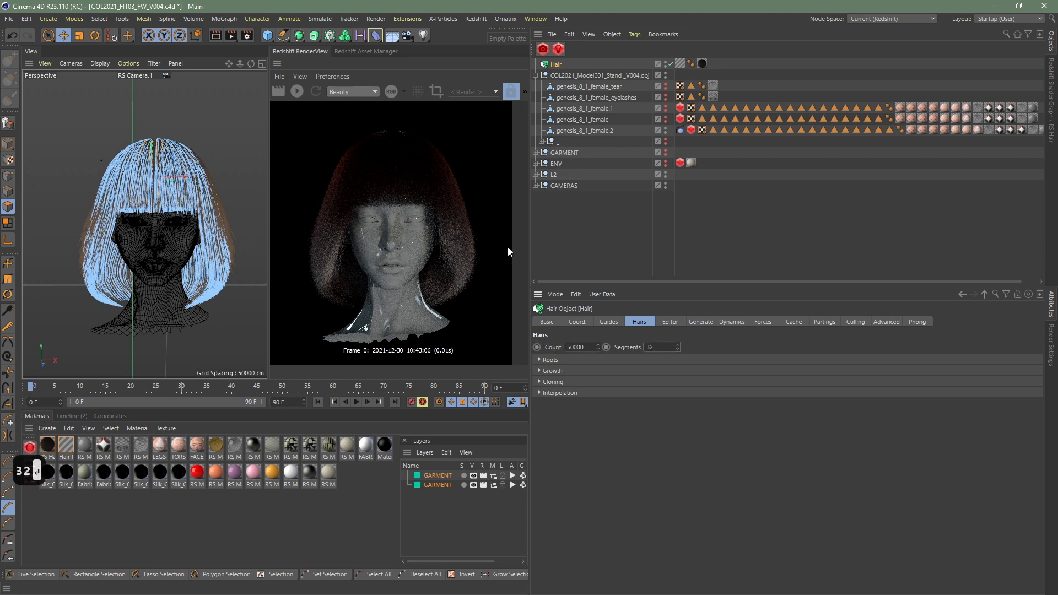
- Examine the hair strands and scalp mesh at the crown up close, and restore the camera view
left_click(639, 228)
left_click(180, 183)
key("2")
left_click_drag(161, 150, 251, 131)
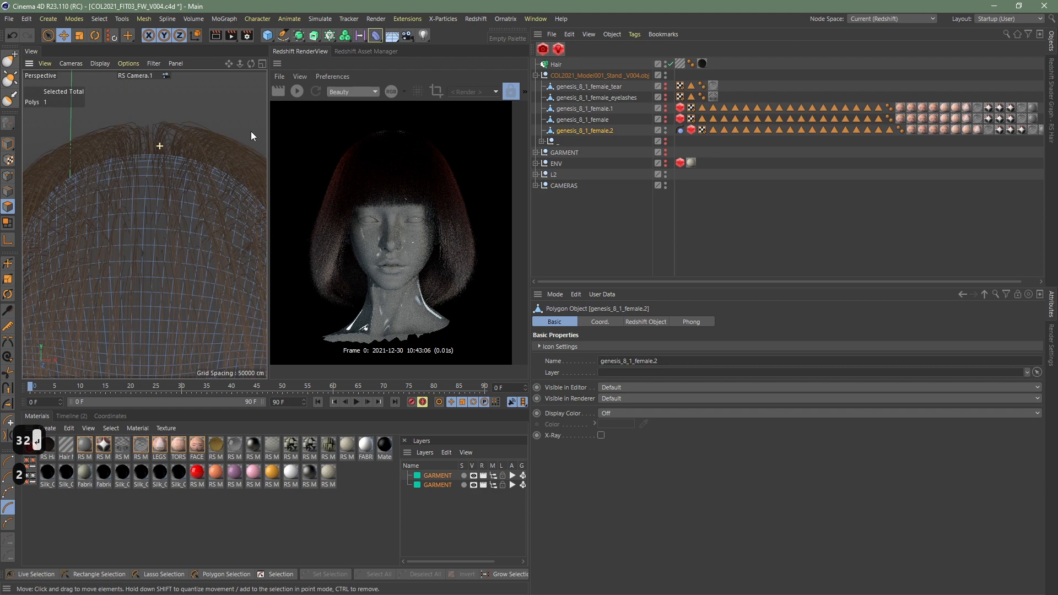
key("ctrl+shift+z")
key("ctrl+shift+z")
key("ctrl+shift+z")
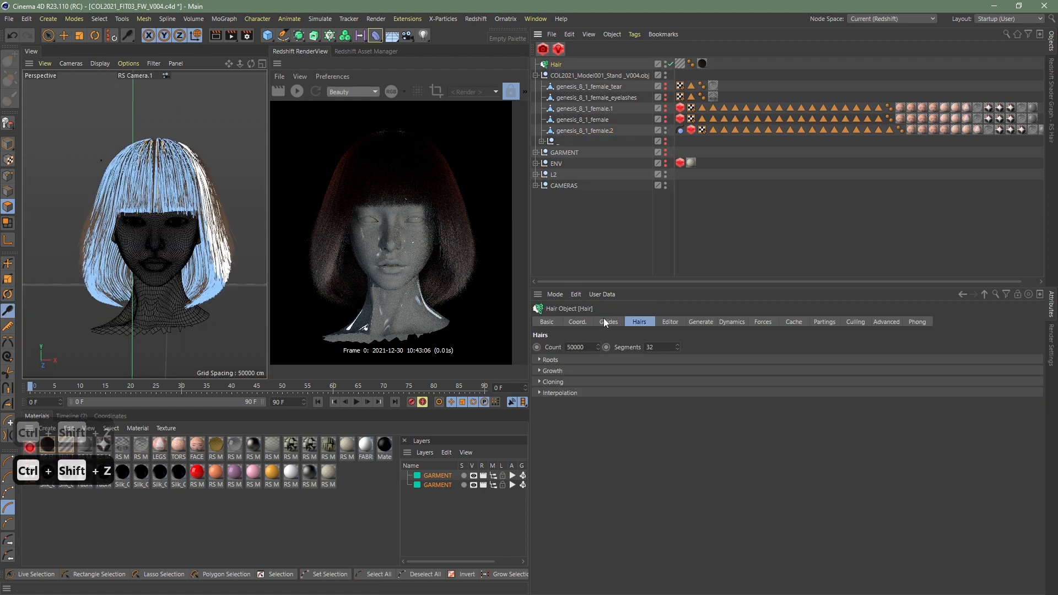
- Reapply 16 guide segments to the Hair object and brush the guides inward around the crown with the hair Brush tool
left_click(648, 370)
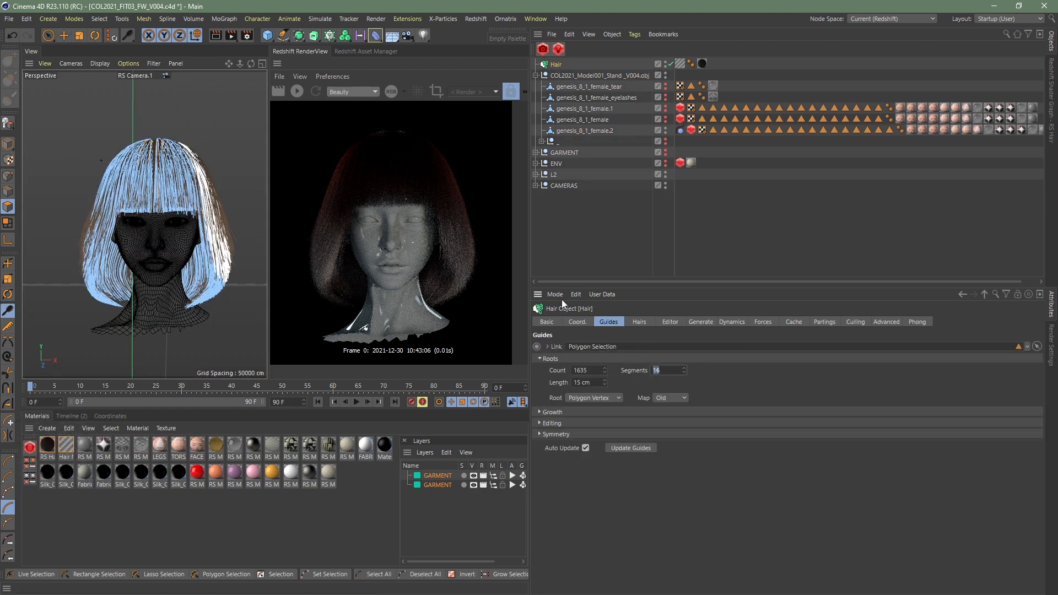
key("Return")
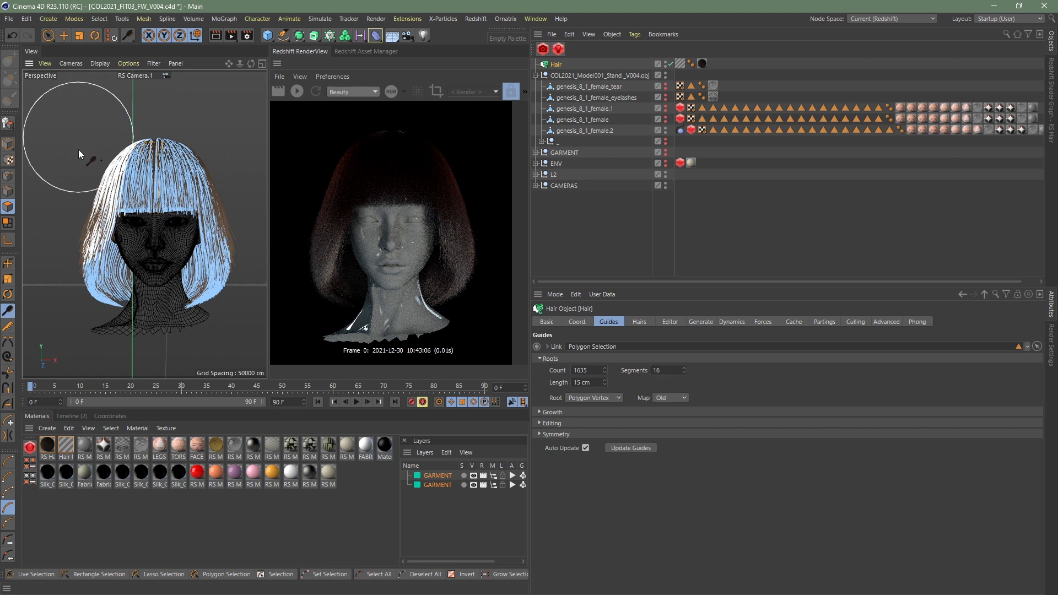
mouse_move(79, 150)
left_mouse_down()
mouse_move(71, 163)
mouse_move(90, 135)
left_mouse_up()
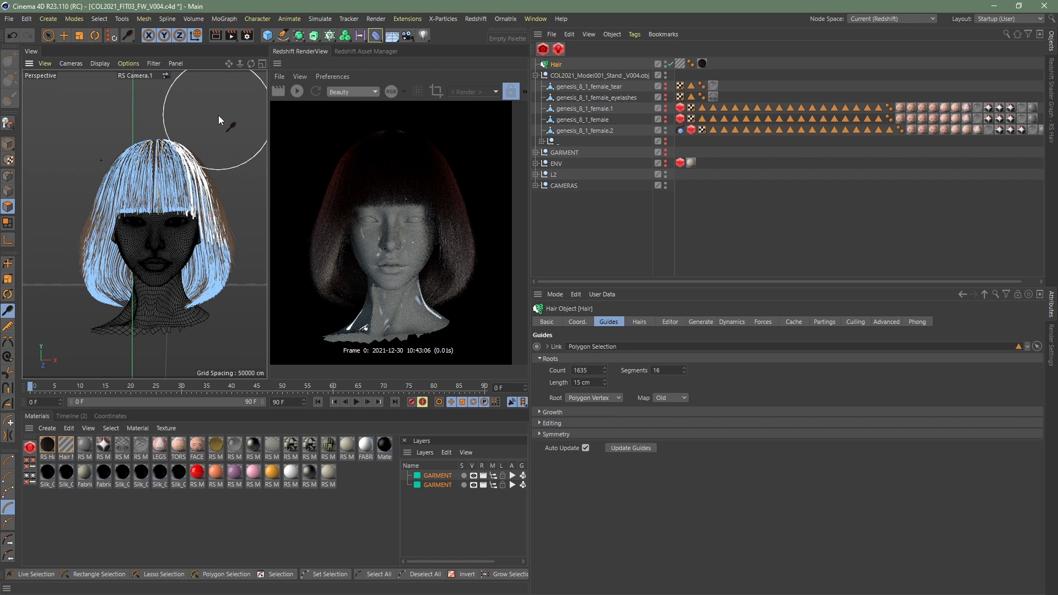
- Restore the camera view, rewind the timeline to frame 0 and play the hair simulation forward to frame 1
key("ctrl+shift+z")
key("ctrl+shift+z")
key("ctrl+shift+z")
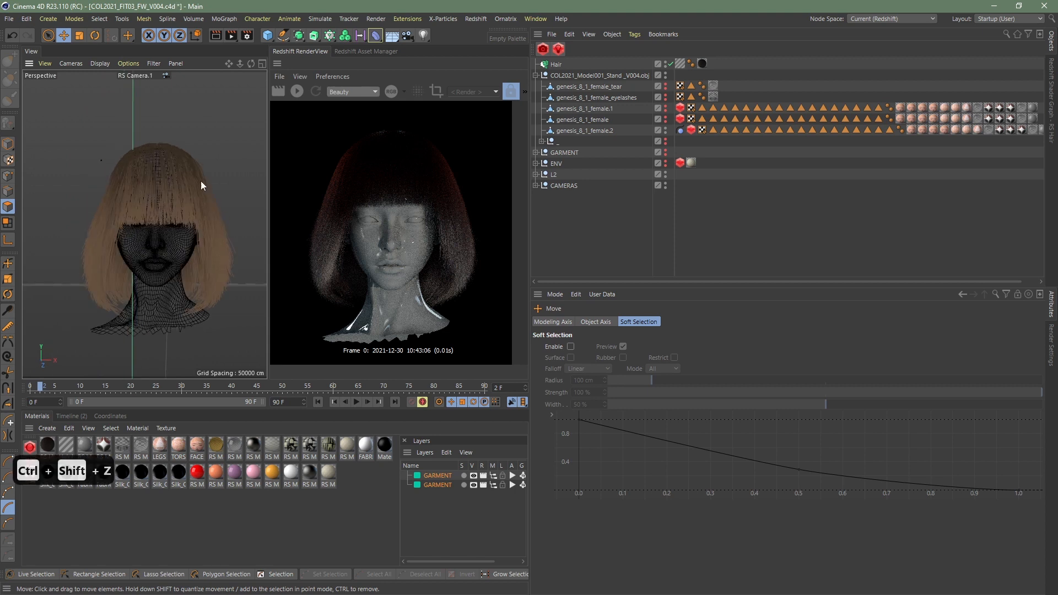
left_click(333, 401)
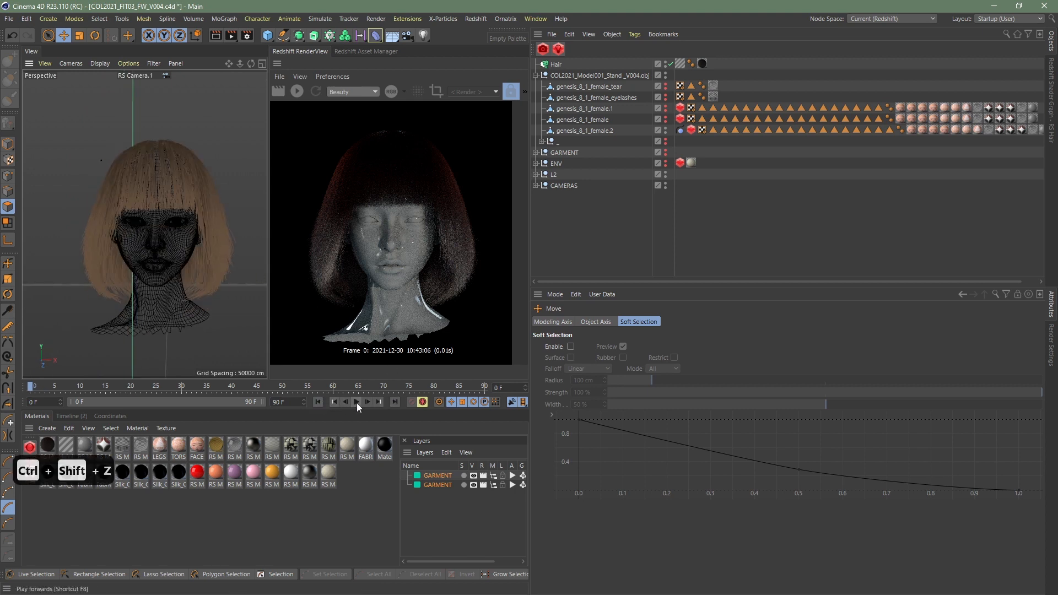
left_click(357, 402)
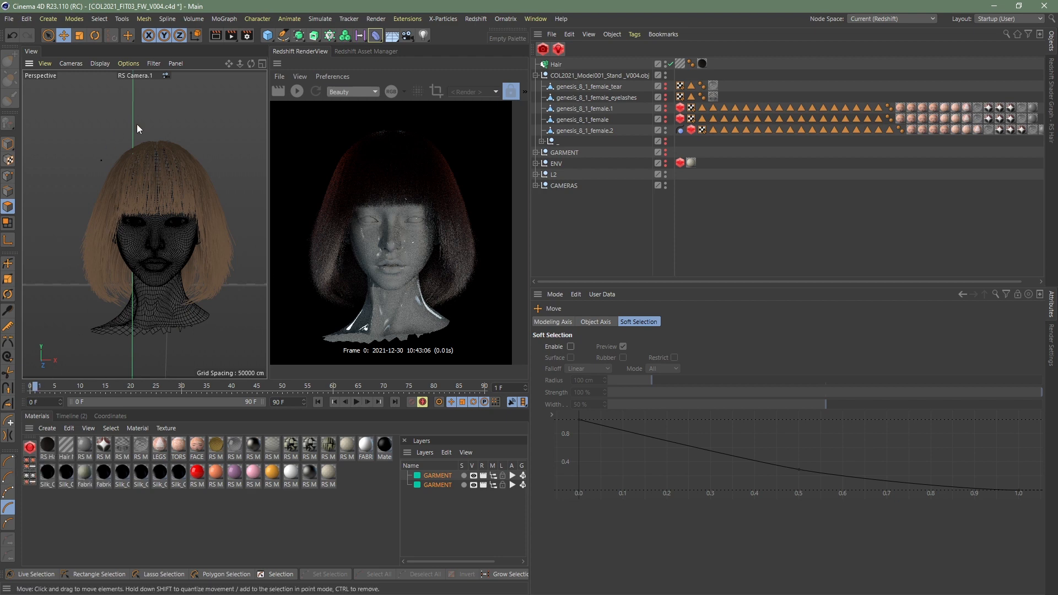
- Apply the Split Guides command to the Hair object
left_click(556, 65)
left_click(320, 19)
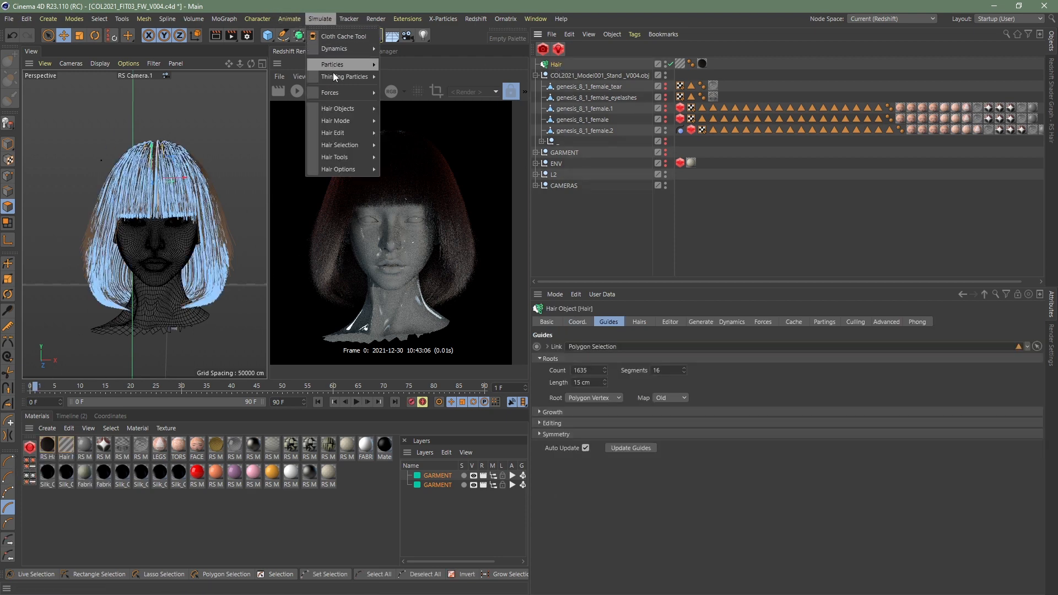
mouse_move(349, 133)
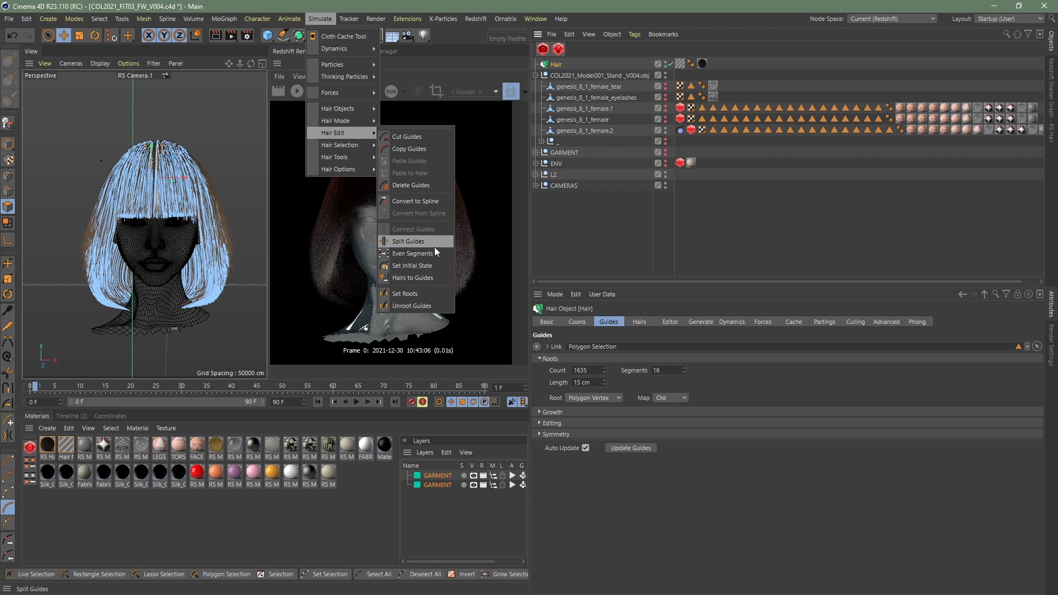
left_click(417, 243)
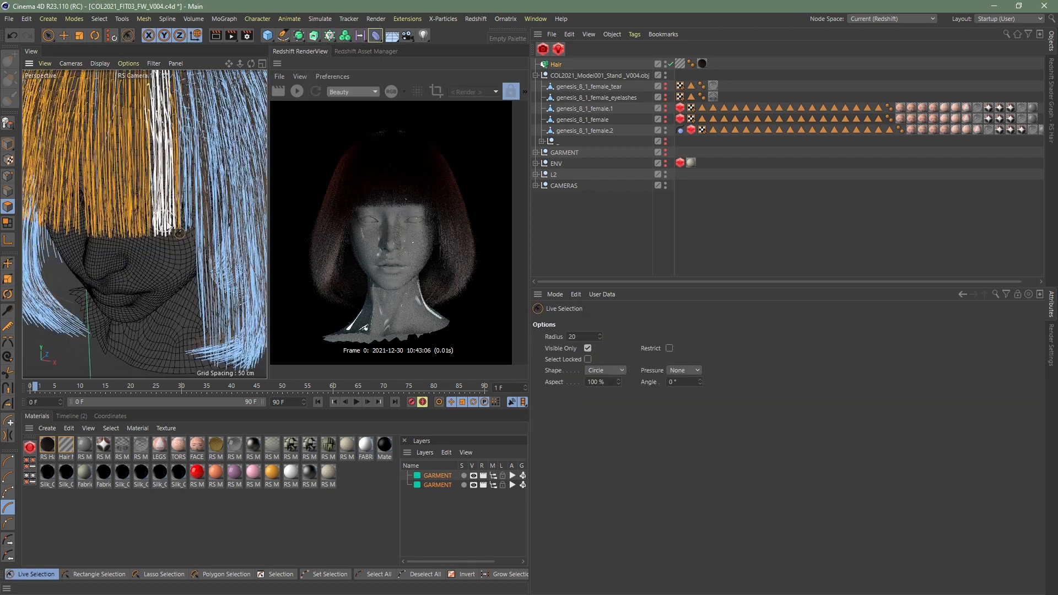
- Restore the camera view and trim the selected fringe guides with the hair Cut tool
key("ctrl+shift+z")
key("ctrl+shift+z")
key("ctrl+shift+z")
key("ctrl+shift+z")
key("ctrl+shift+z")
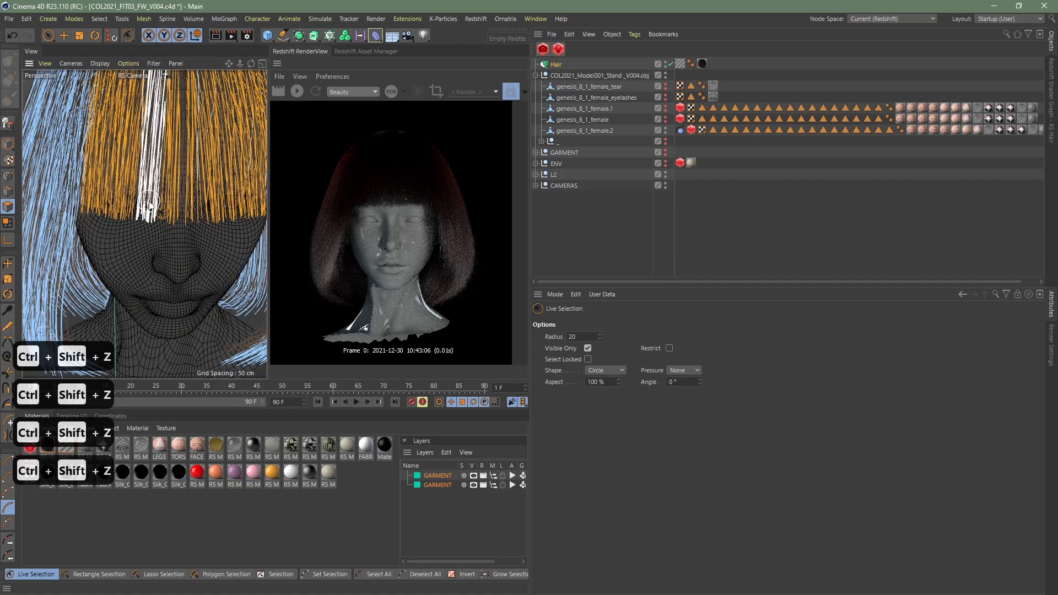
key("ctrl+shift+z")
key("ctrl+shift+z")
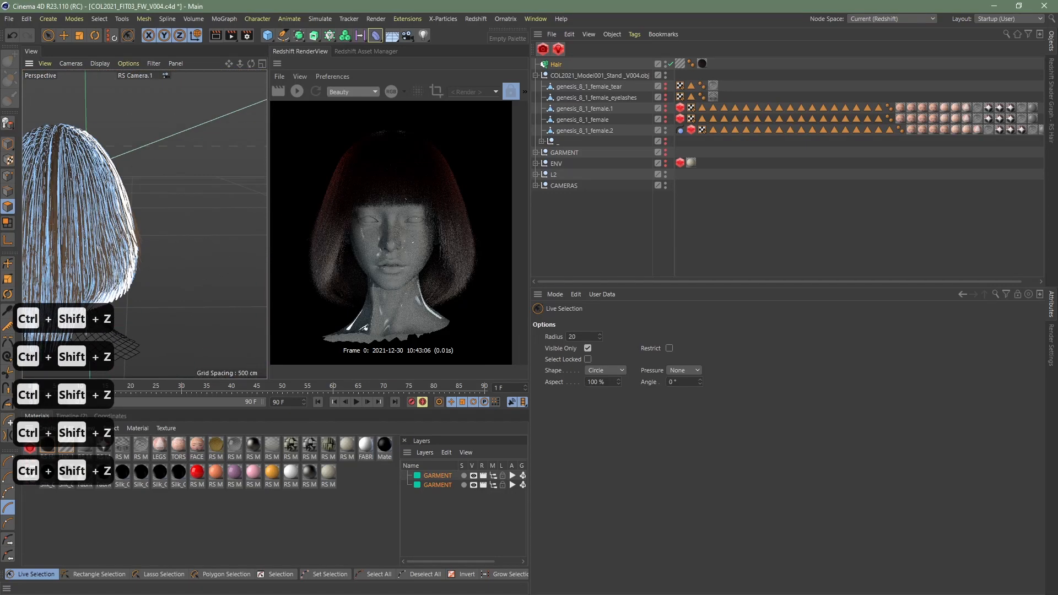
key("ctrl+shift+z")
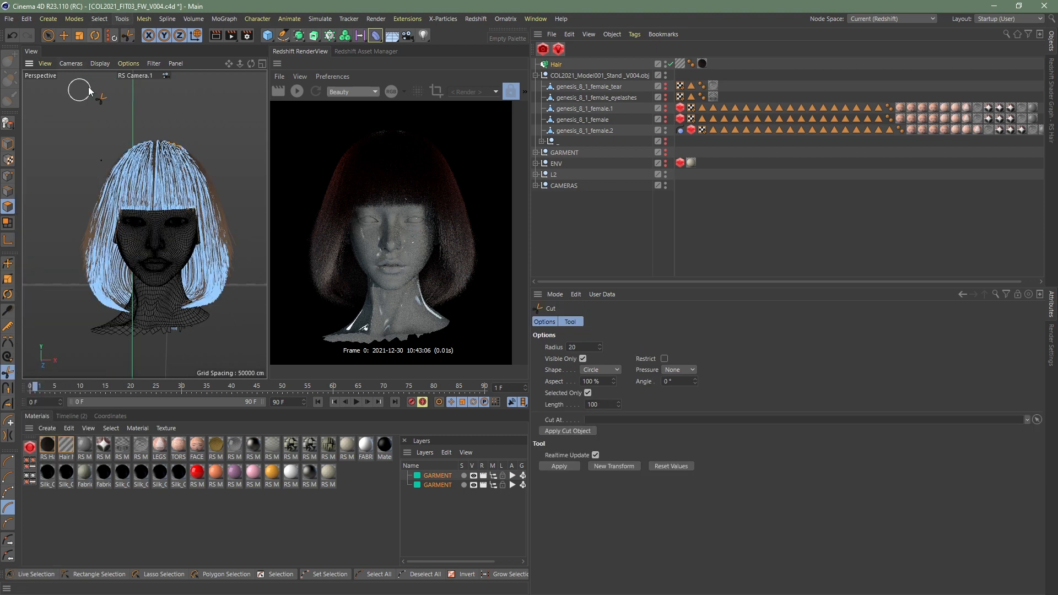
- Switch to the Move tool and start the Redshift live render preview of the hair
left_click(67, 34)
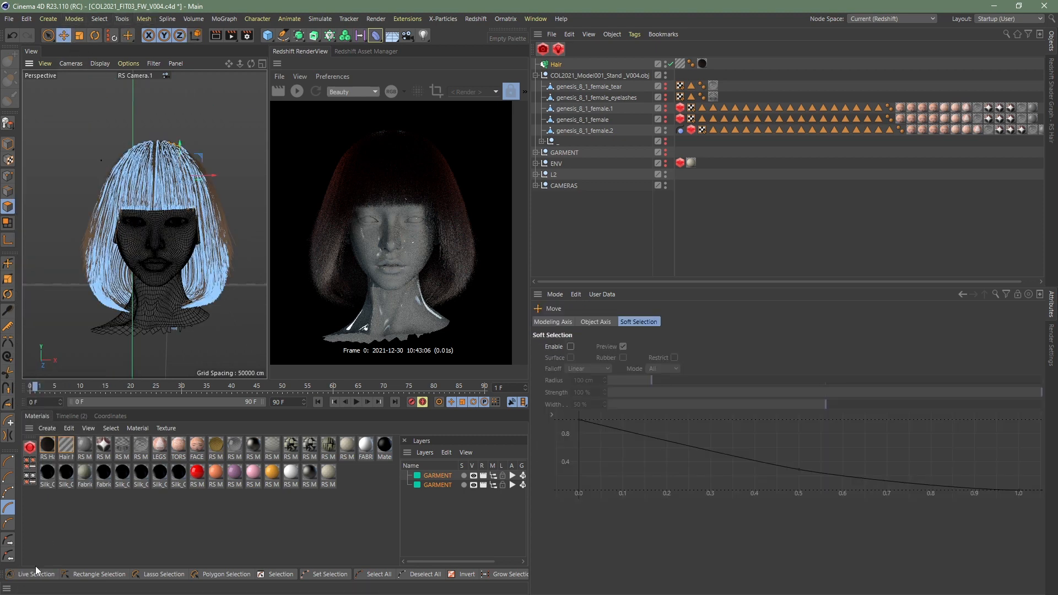
left_click(297, 91)
scroll(413, 263, "down", 1)
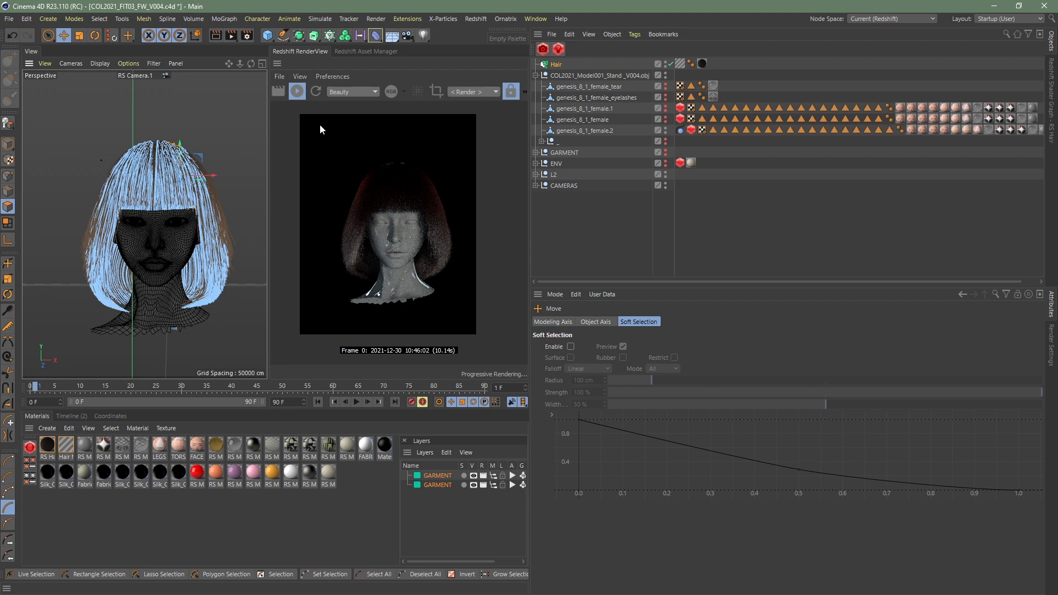
- Brush the lower side guides of the bob with the hair Brush tool at radius 100
key("ctrl+shift+z")
key("ctrl+shift+z")
key("ctrl+shift+z")
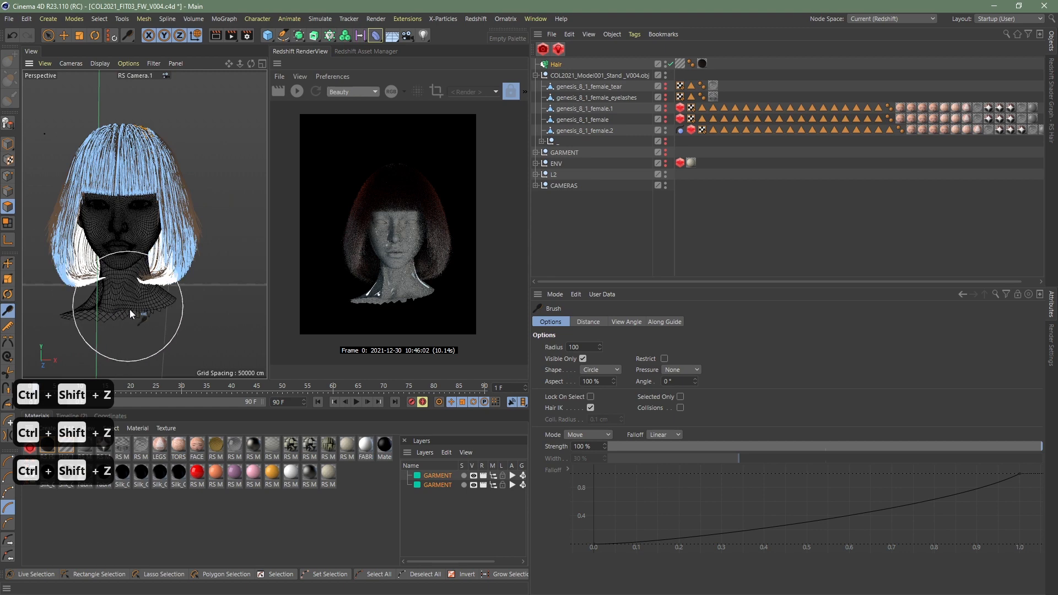
mouse_move(110, 275)
left_mouse_down("alt")
mouse_move(154, 283)
mouse_move(169, 269)
mouse_move(162, 260)
left_mouse_up("alt")
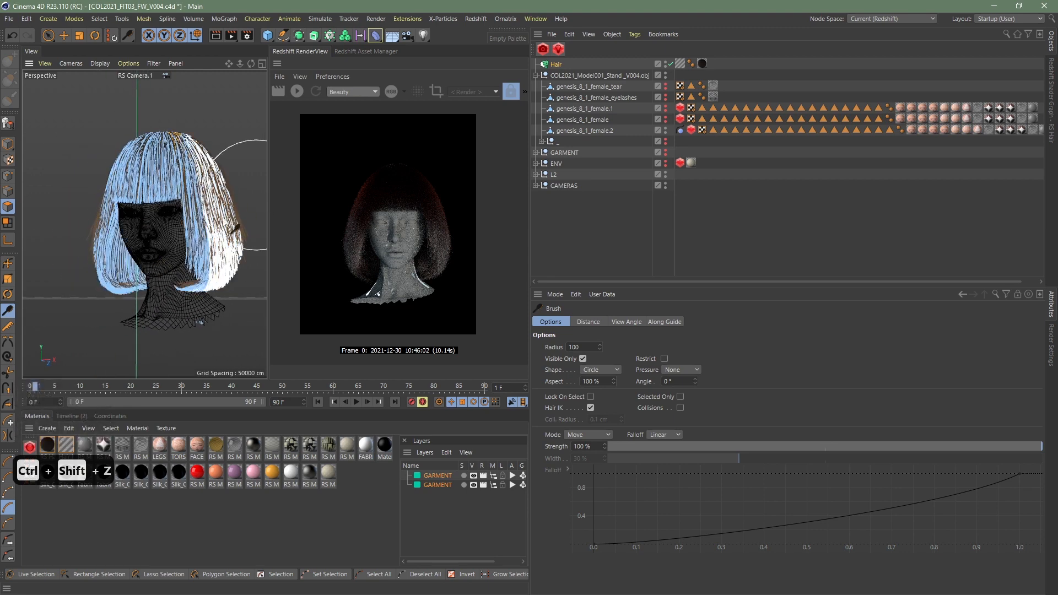
- Render a three-quarter view of the head in the live preview and save the scene
left_click(64, 35)
mouse_move(69, 107)
left_mouse_down("alt")
mouse_move(157, 263)
mouse_move(166, 259)
left_mouse_up("alt")
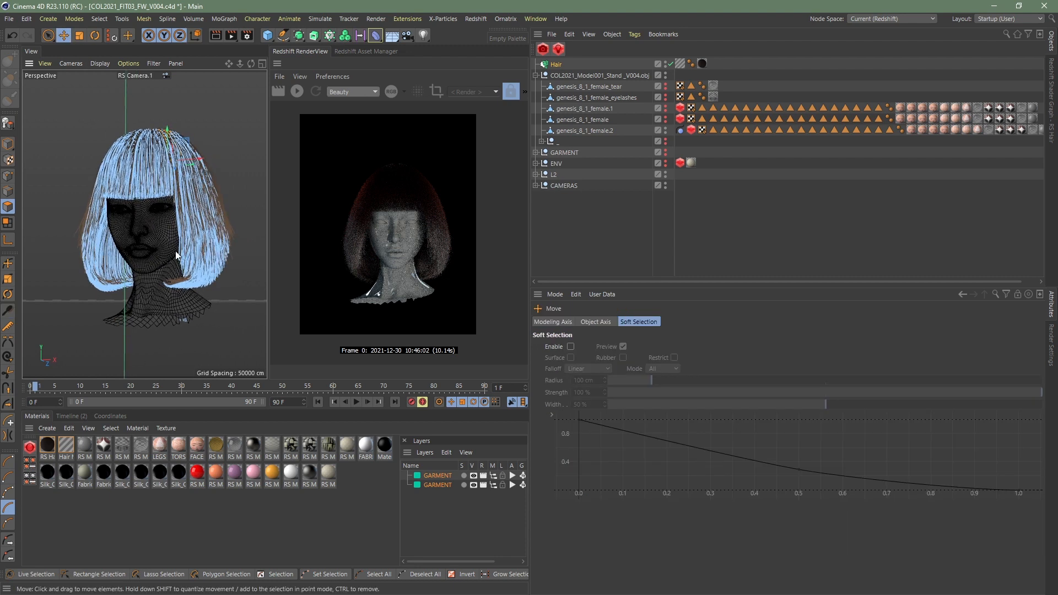
left_click(297, 91)
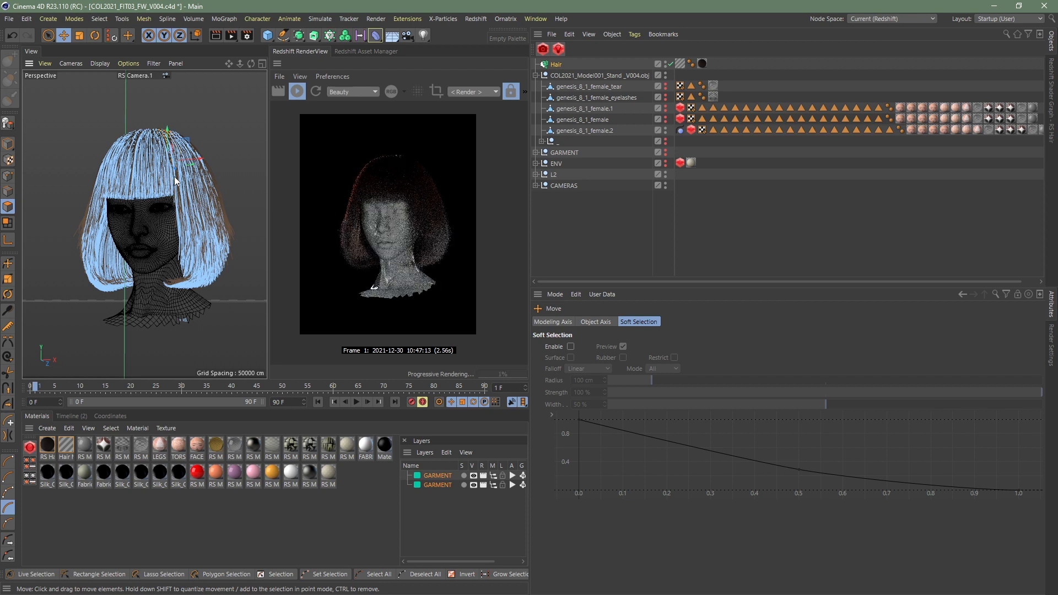
key("ctrl+s")
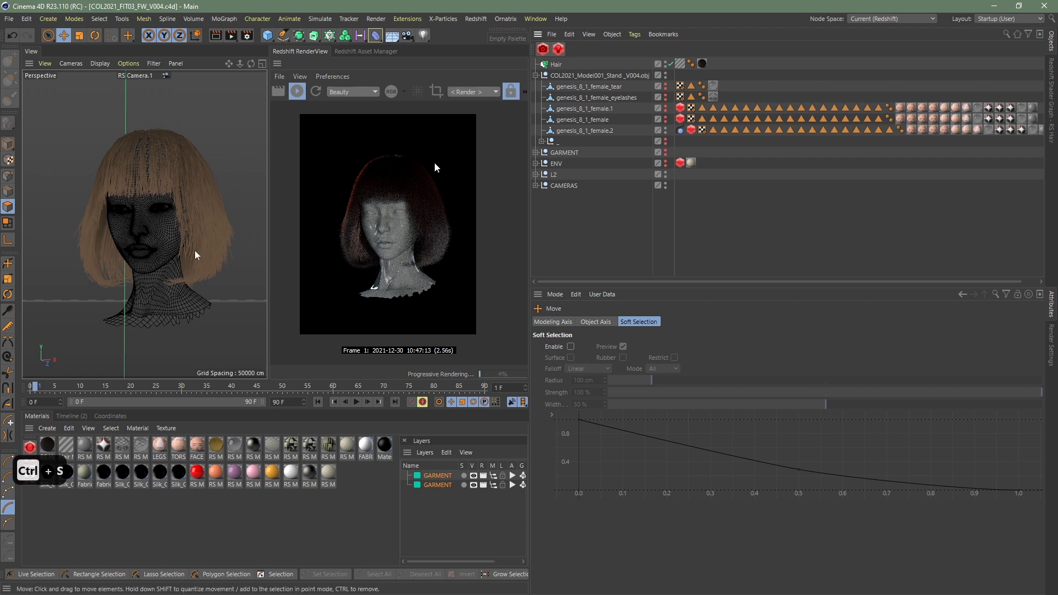
- Stop the render preview, check the hair from behind and restore the front camera view
left_click(639, 120)
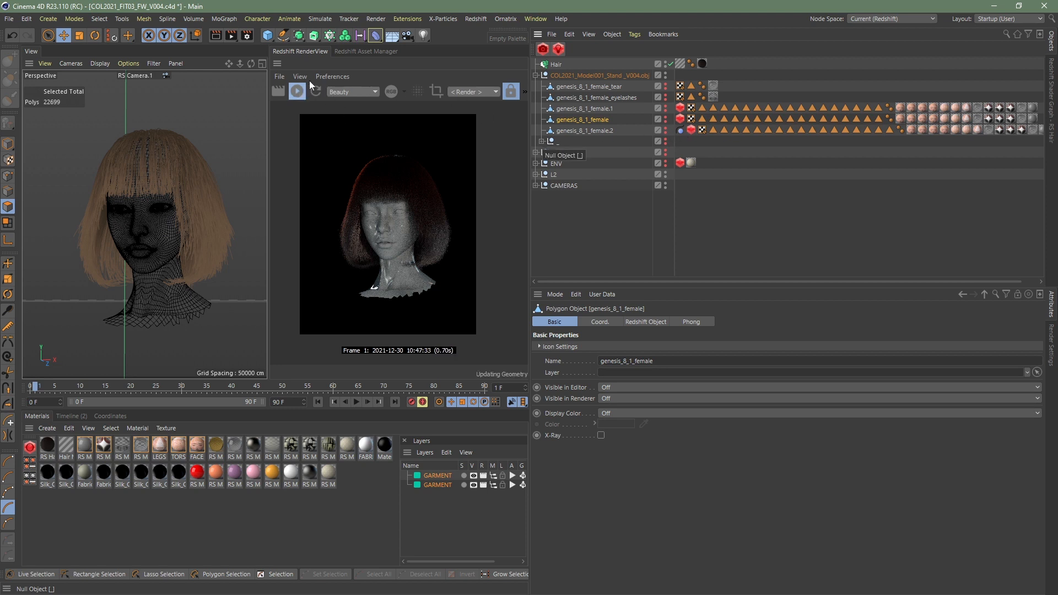
left_click(299, 91)
left_click_drag(193, 208, 112, 281, "alt")
key("ctrl+shift+z")
key("ctrl+shift+z")
key("ctrl+shift+z")
key("ctrl+shift+z")
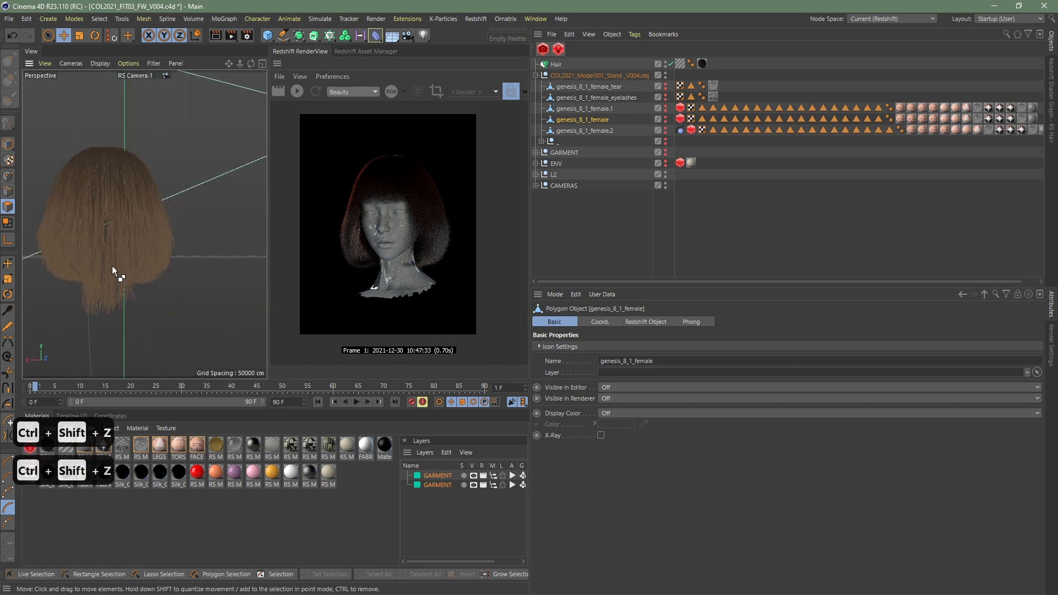
key("ctrl+shift+z")
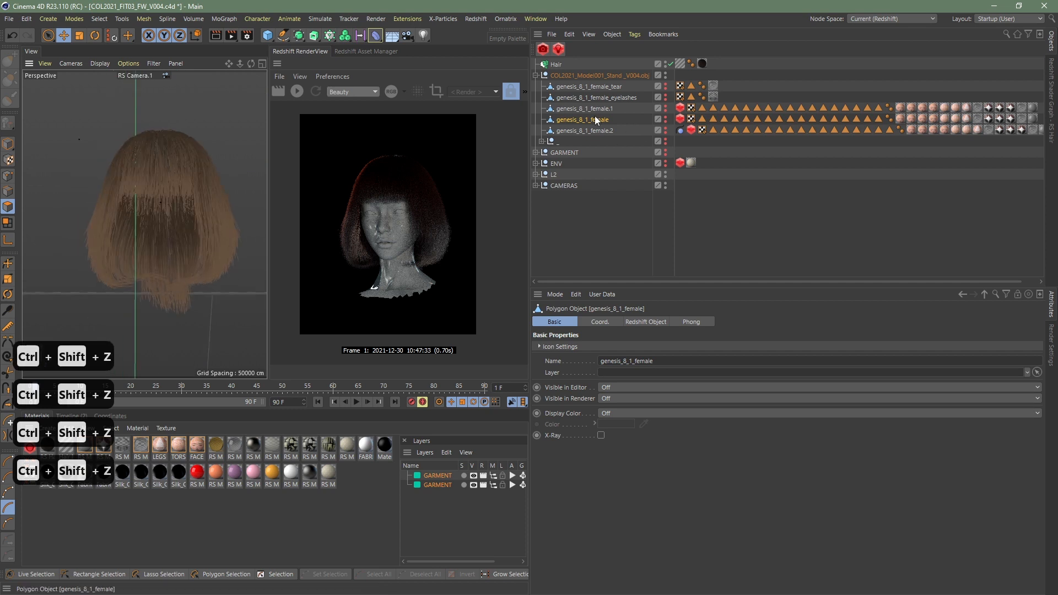
- Show the full-body mesh genesis_8_1_female.1 in the viewport and renderer, and render it in the live preview
left_click(619, 109)
left_click(665, 108, "ctrl")
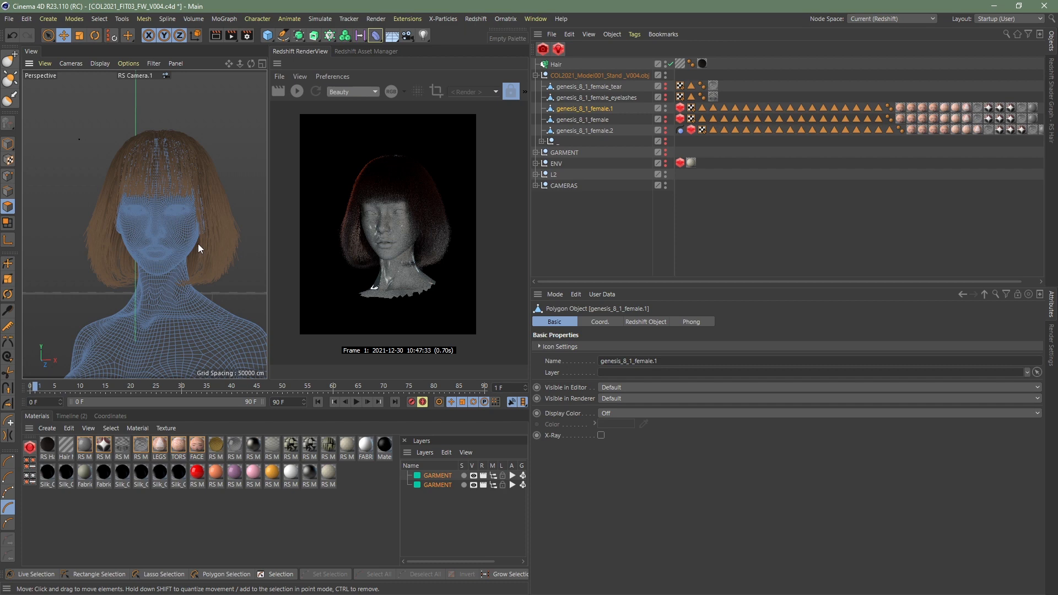
left_click_drag(197, 244, 194, 246, "alt")
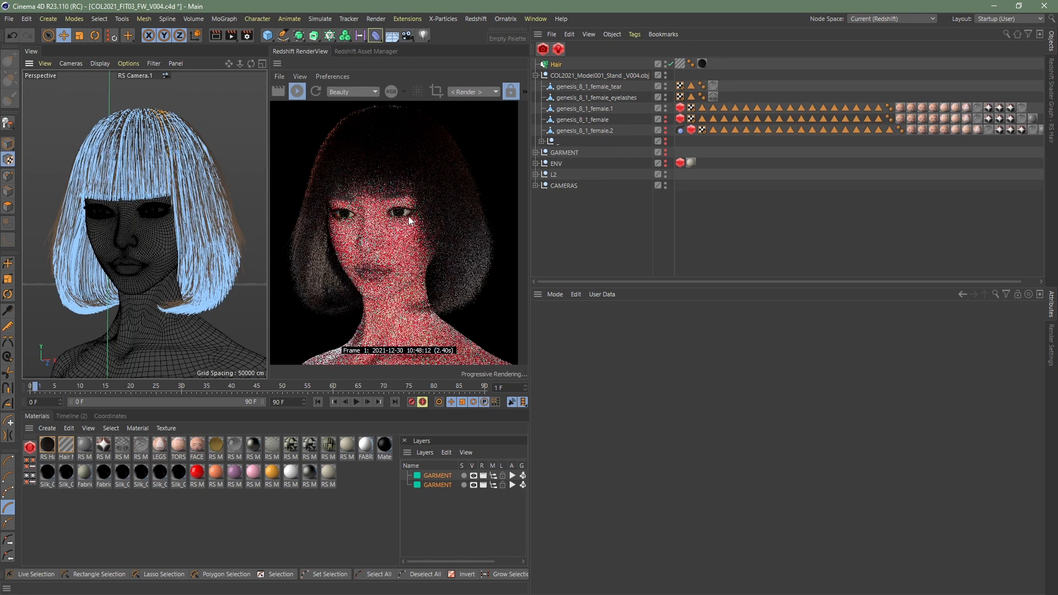
scroll(422, 220, "down", 3)
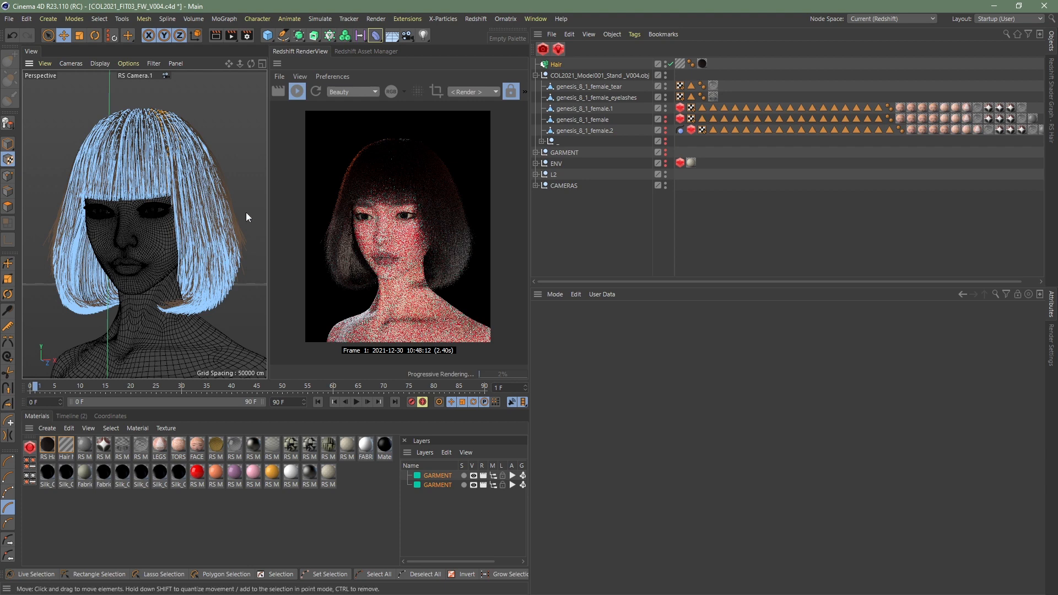
- Make the ENV and GARMENT groups visible in the scene
left_click(690, 216)
left_click(556, 163)
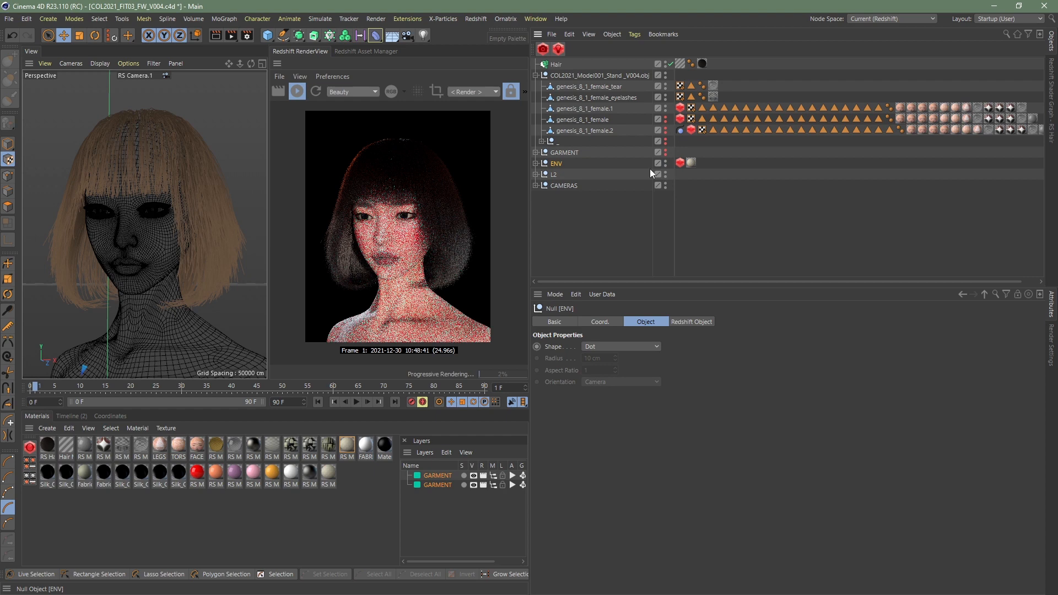
left_click(563, 152)
left_click(535, 152)
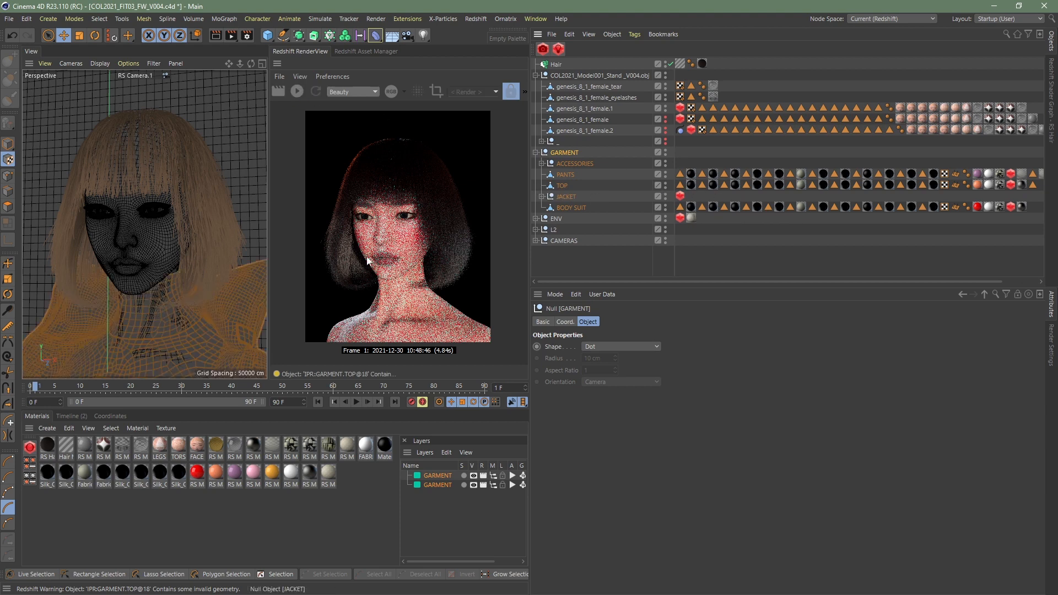
- Select the Hair object and switch the viewport to the full-figure RS Camera in the CAMERAS group
left_click(146, 287)
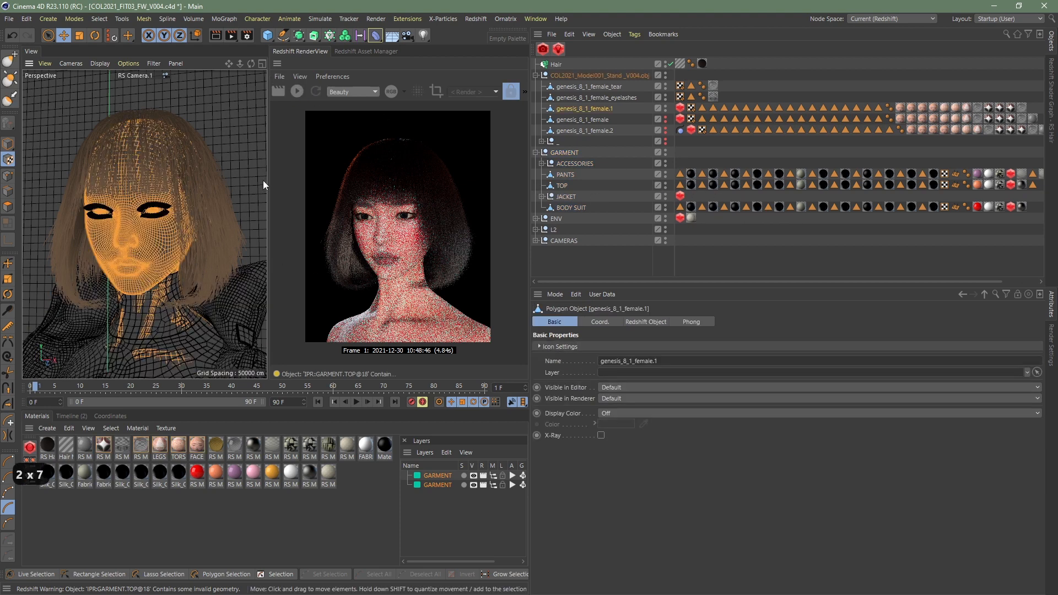
left_click(790, 263)
left_click(224, 223)
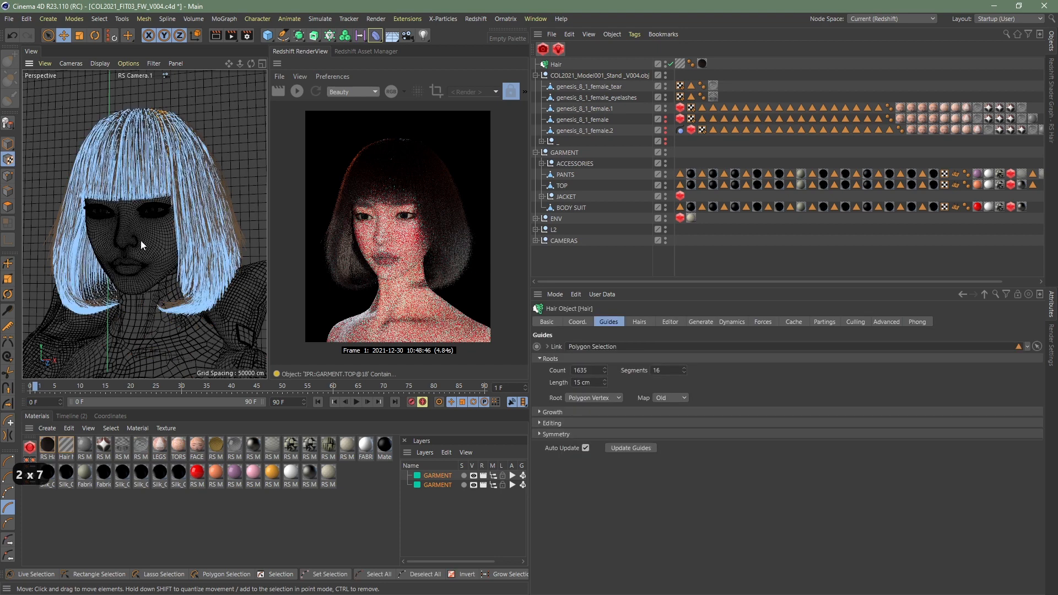
key("2")
left_click_drag(140, 240, 141, 341)
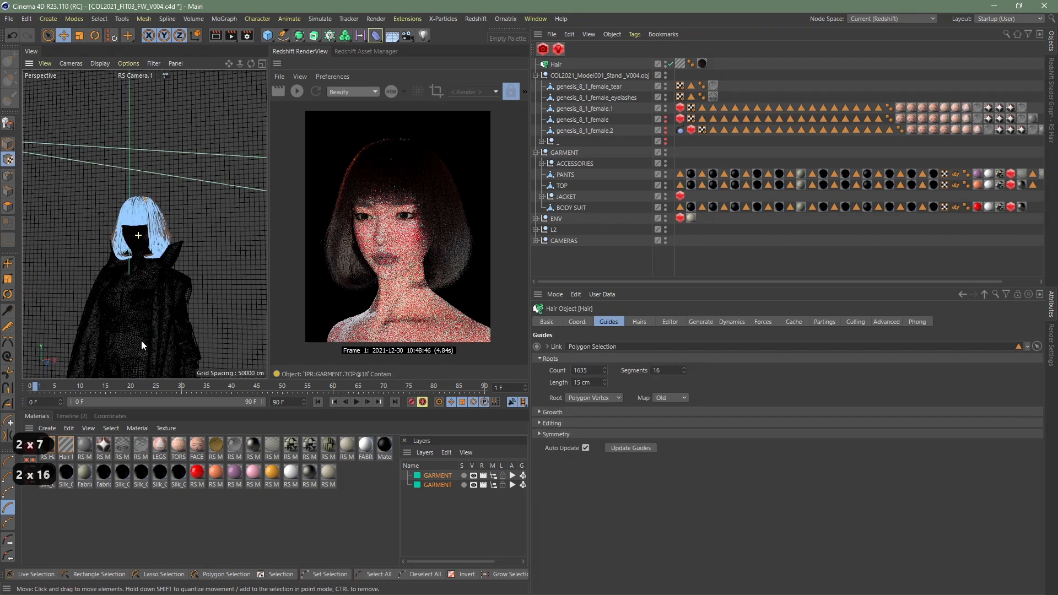
left_click(535, 241)
left_click(671, 263)
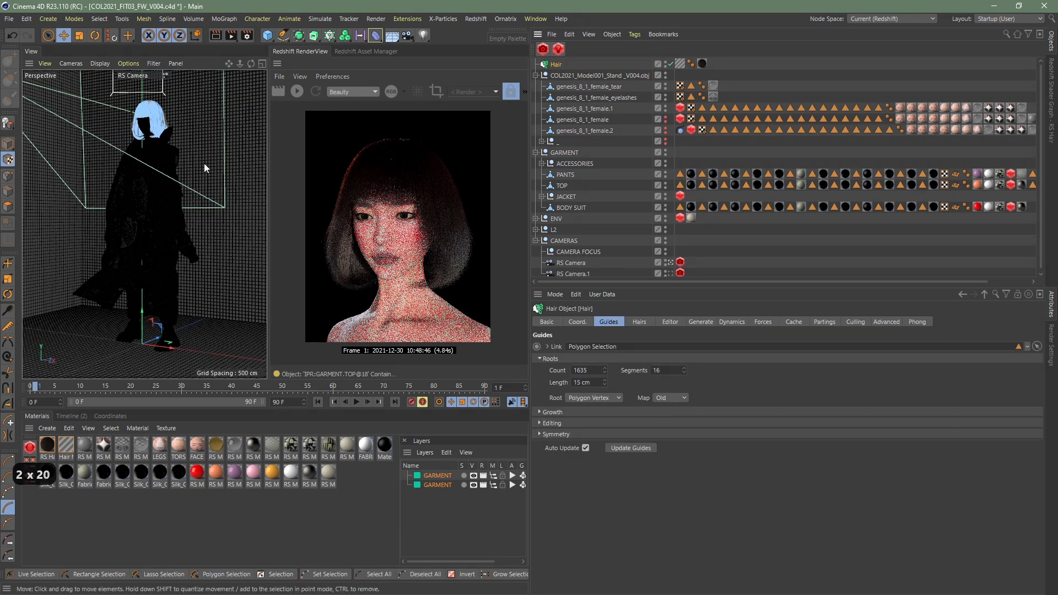
- Save the scene and examine the hair on the dressed character in the live render
key("ctrl+s")
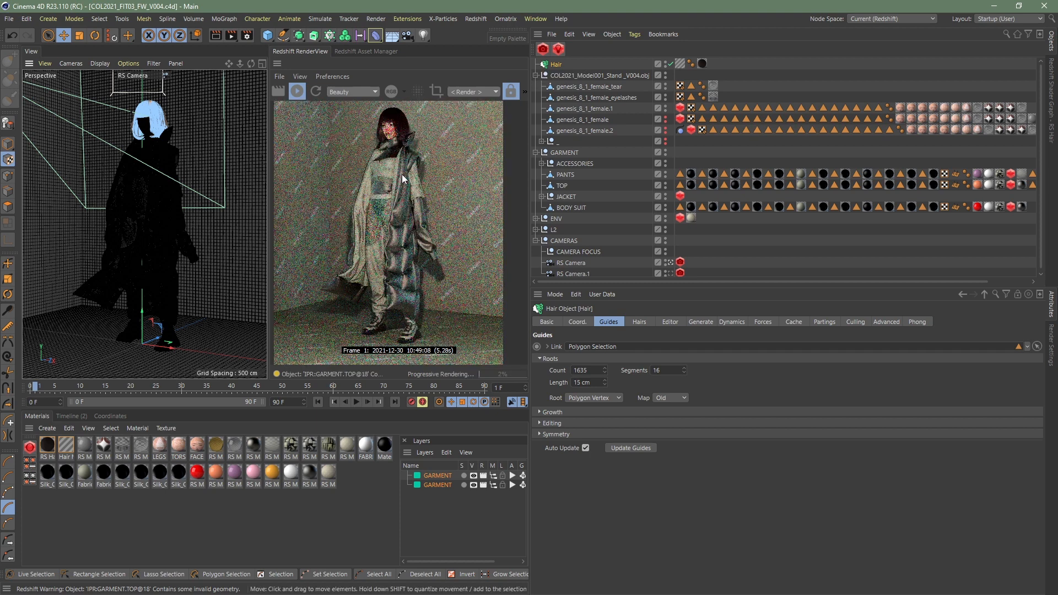
left_click_drag(385, 183, 367, 215)
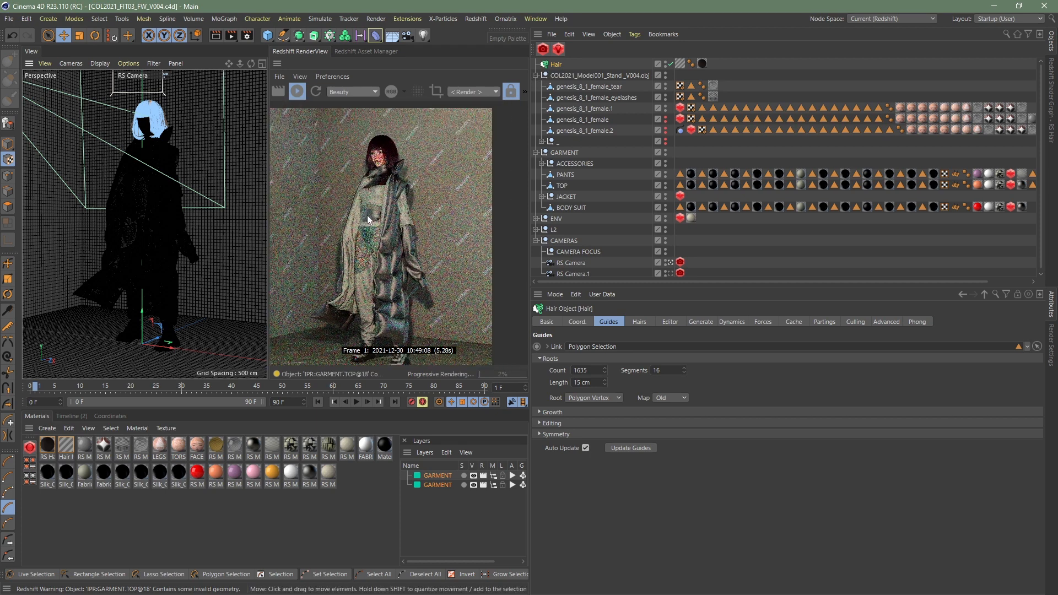
scroll(369, 157, "up", 2)
scroll(369, 157, "up", 3)
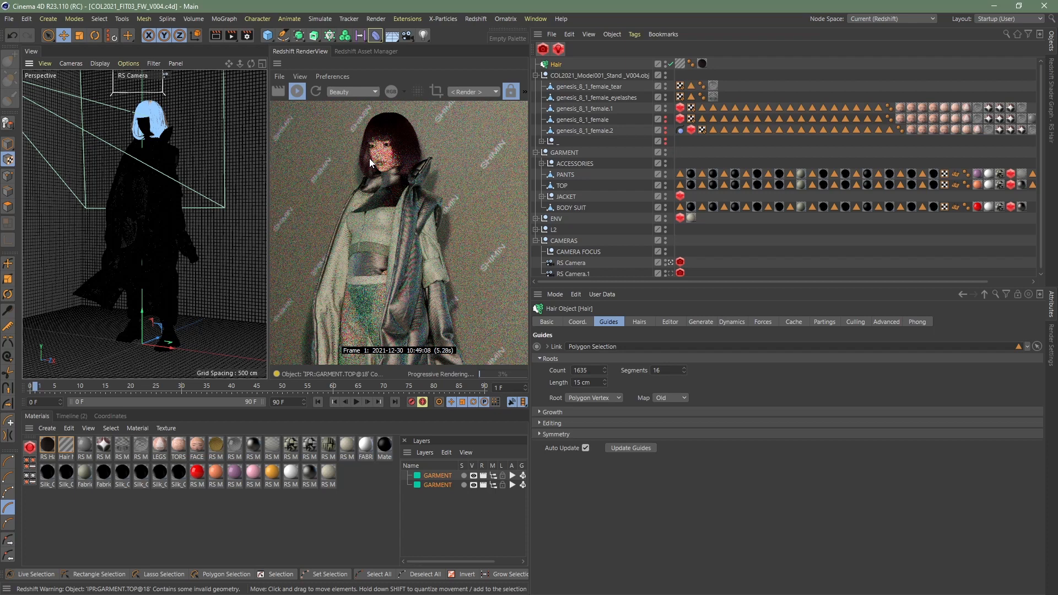
- Open the RS Hair material and turn off Enable Fresnel in its Primary Reflection settings
double_click(47, 444)
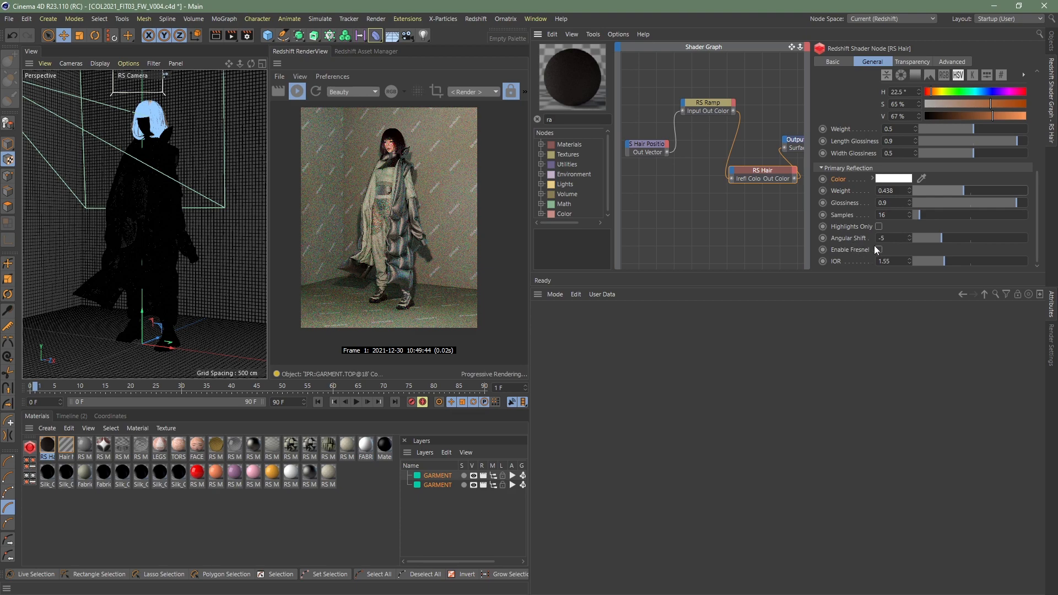
scroll(378, 126, "up", 1)
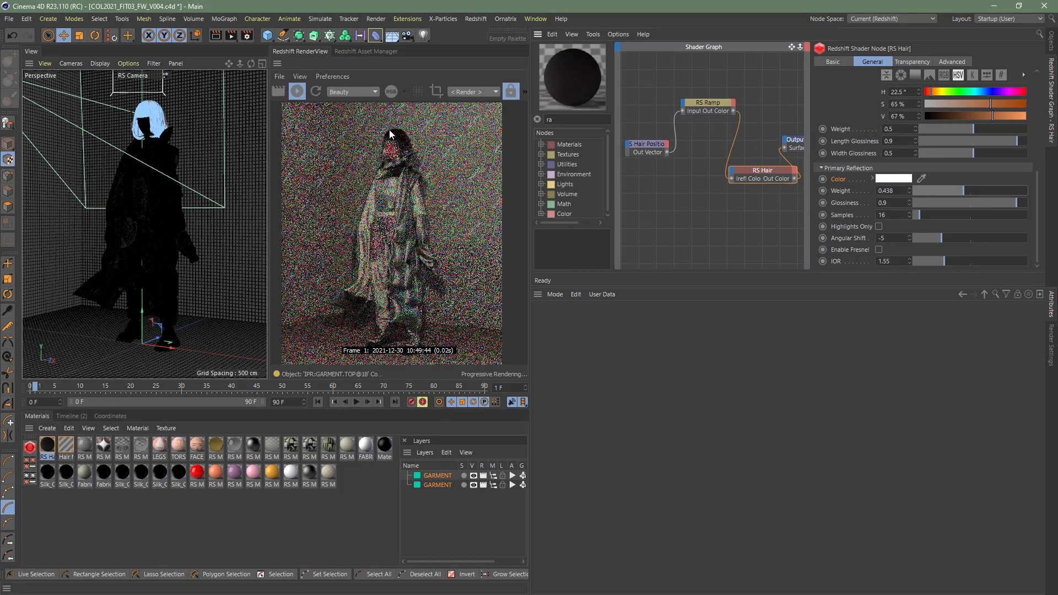
scroll(390, 134, "up", 4)
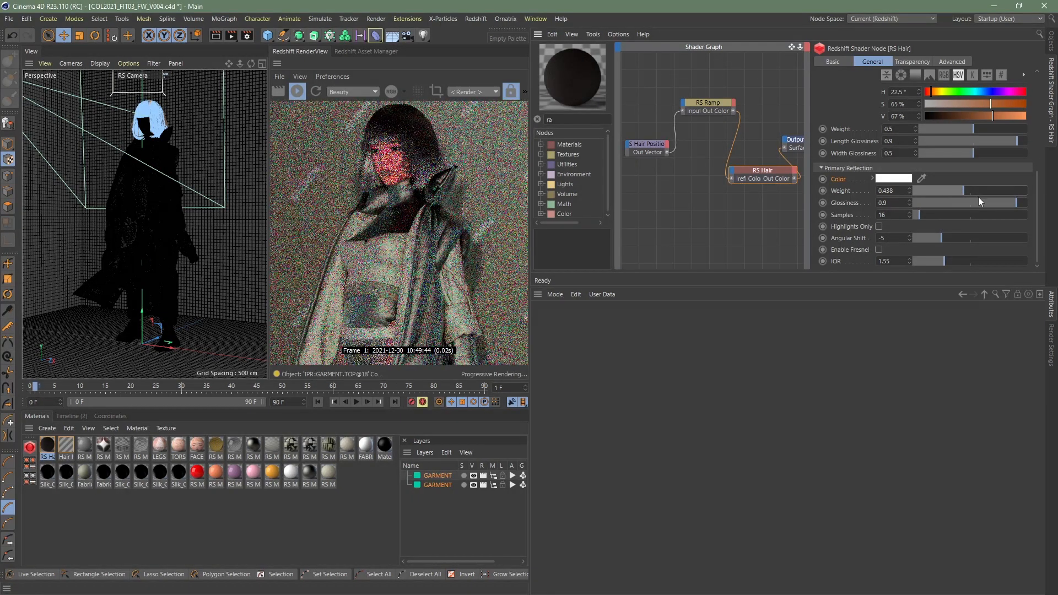
- Examine the updated hair shading in the render, both close to the face and across the full figure
scroll(413, 172, "up", 2)
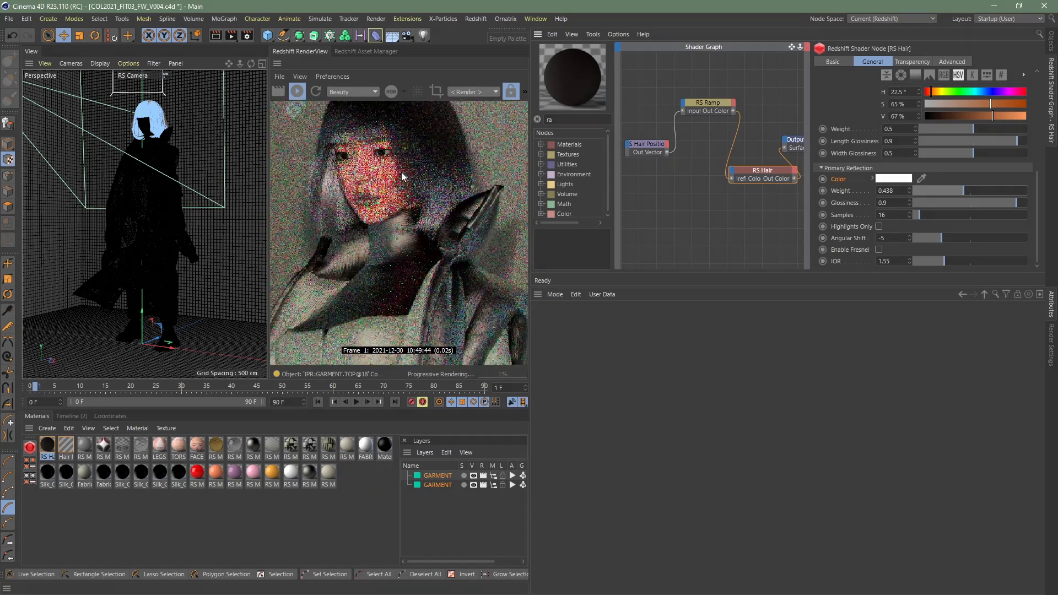
scroll(364, 144, "down", 2)
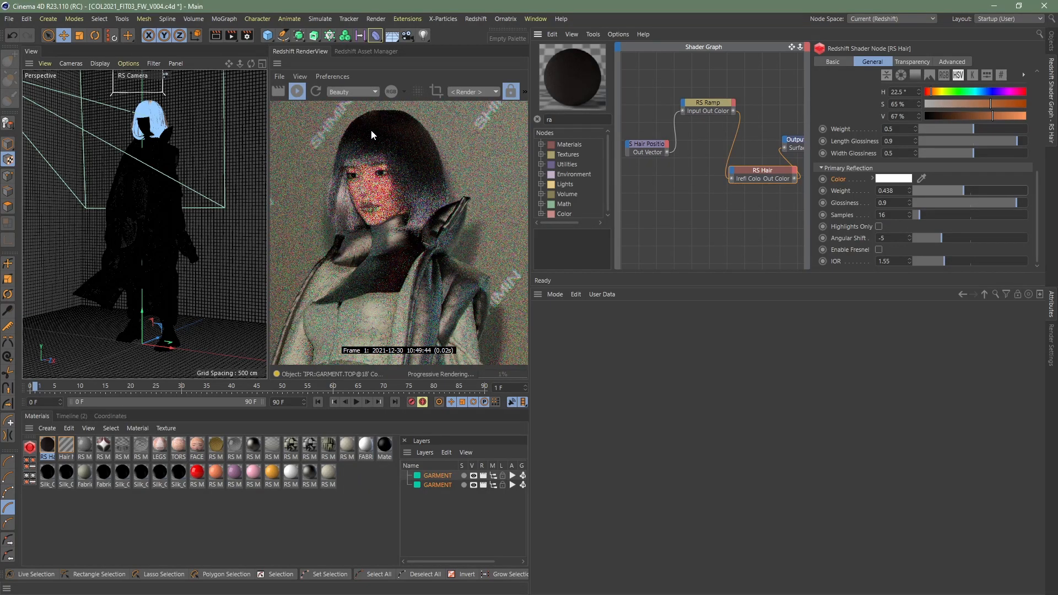
scroll(371, 130, "down", 3)
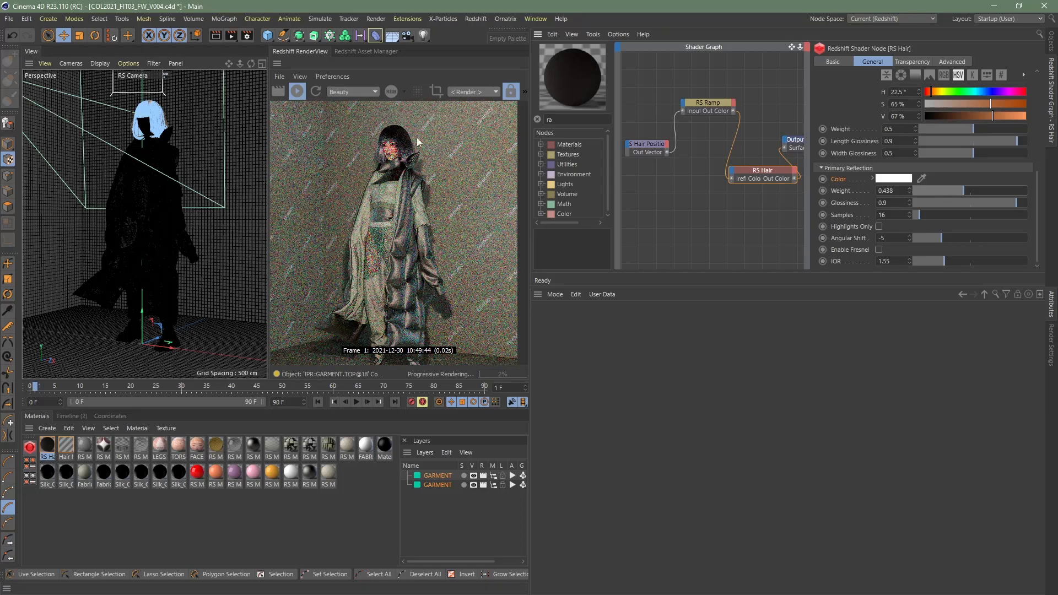
scroll(414, 130, "up", 5)
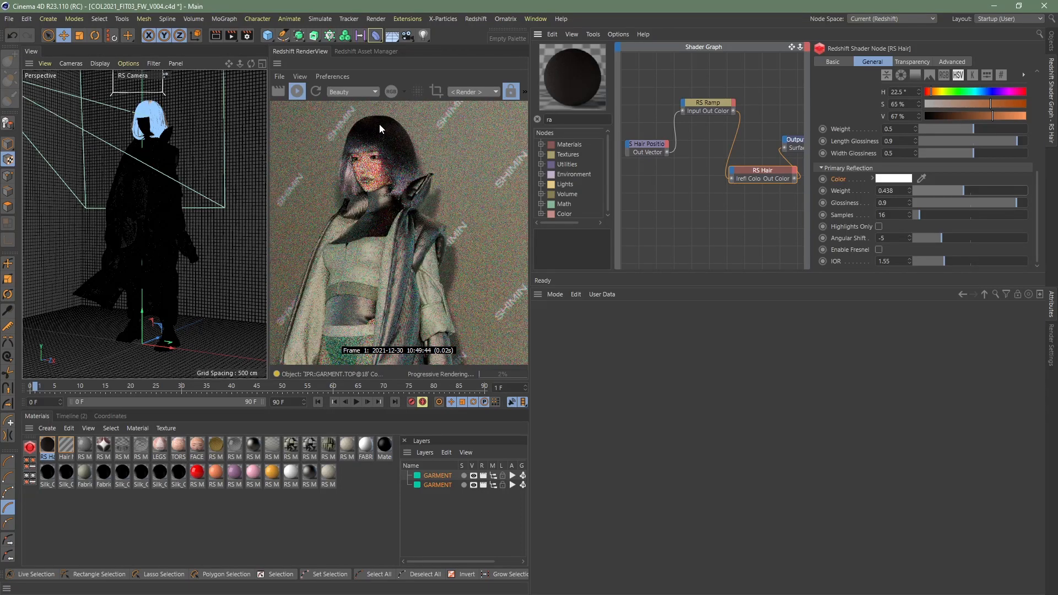
scroll(362, 124, "up", 4)
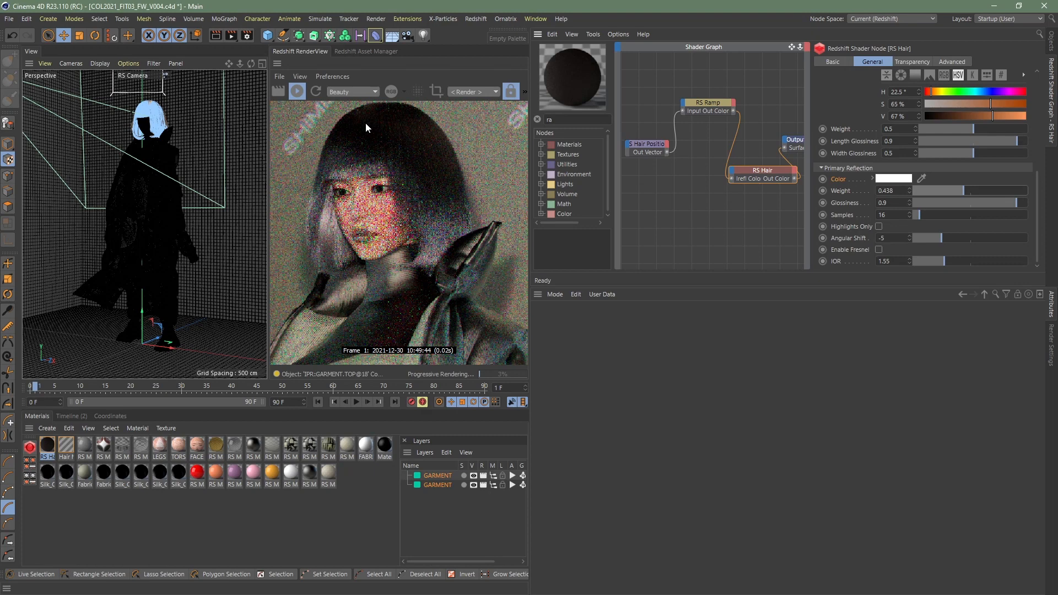
scroll(386, 154, "down", 5)
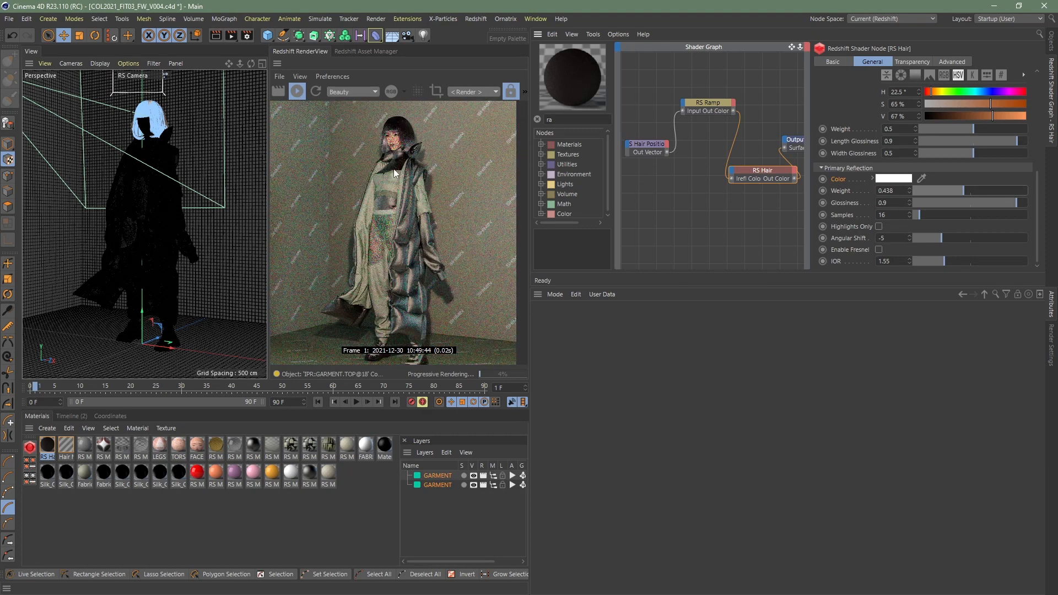
scroll(433, 138, "down", 2)
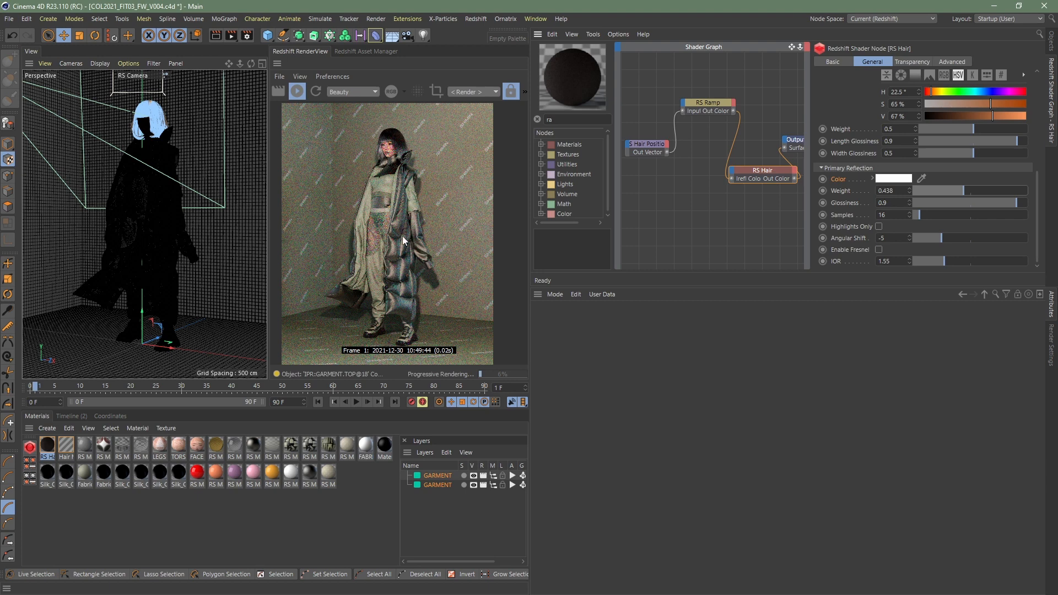
scroll(391, 220, "down", 2)
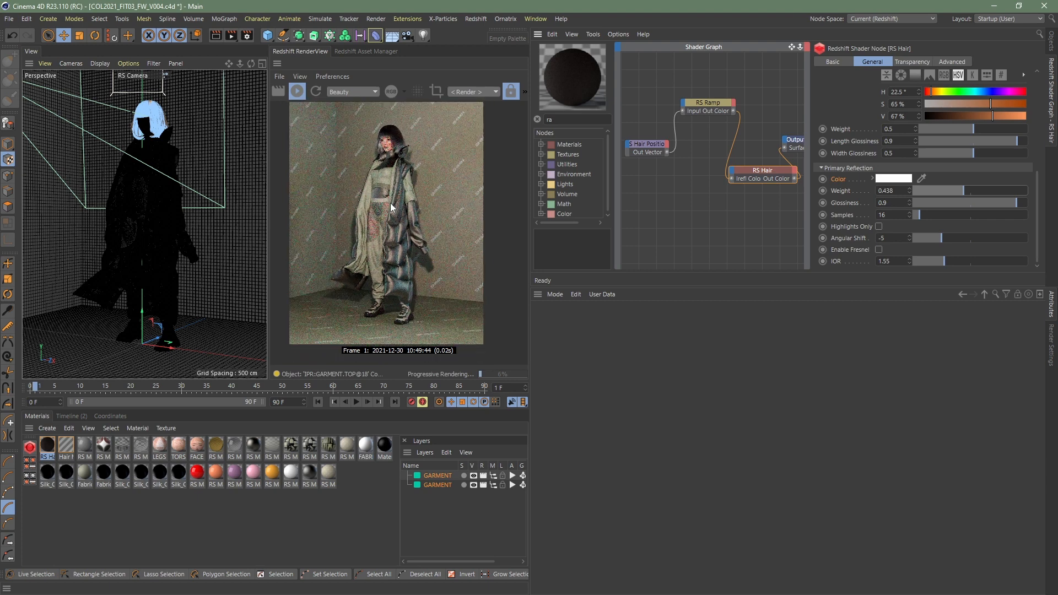